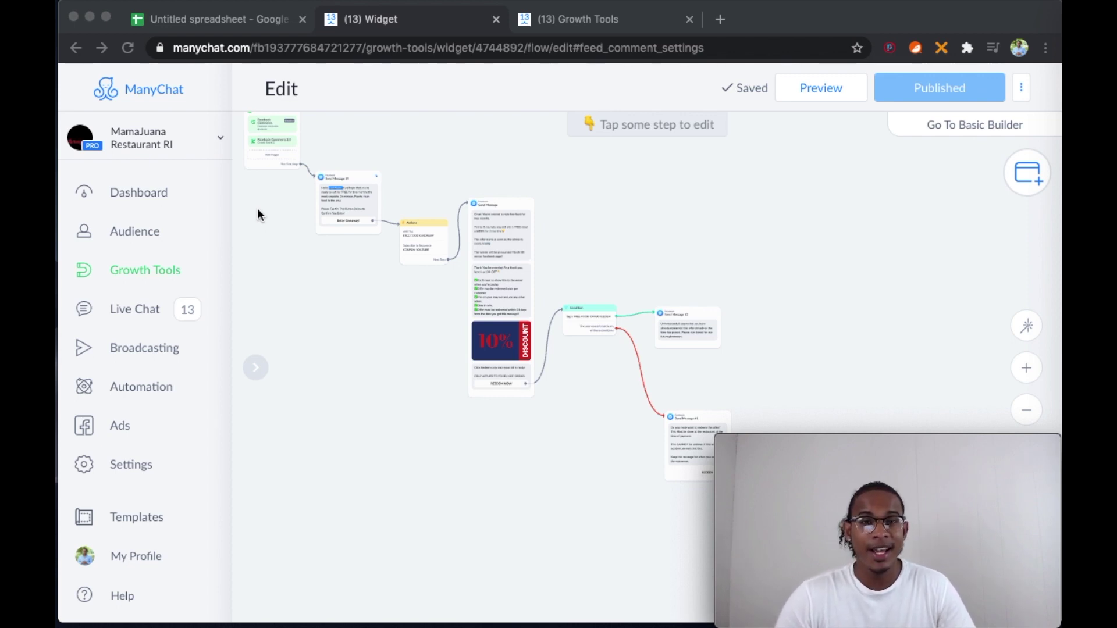
Step: Open the integrations section of the restaurant page's settings
click(151, 483)
click(122, 465)
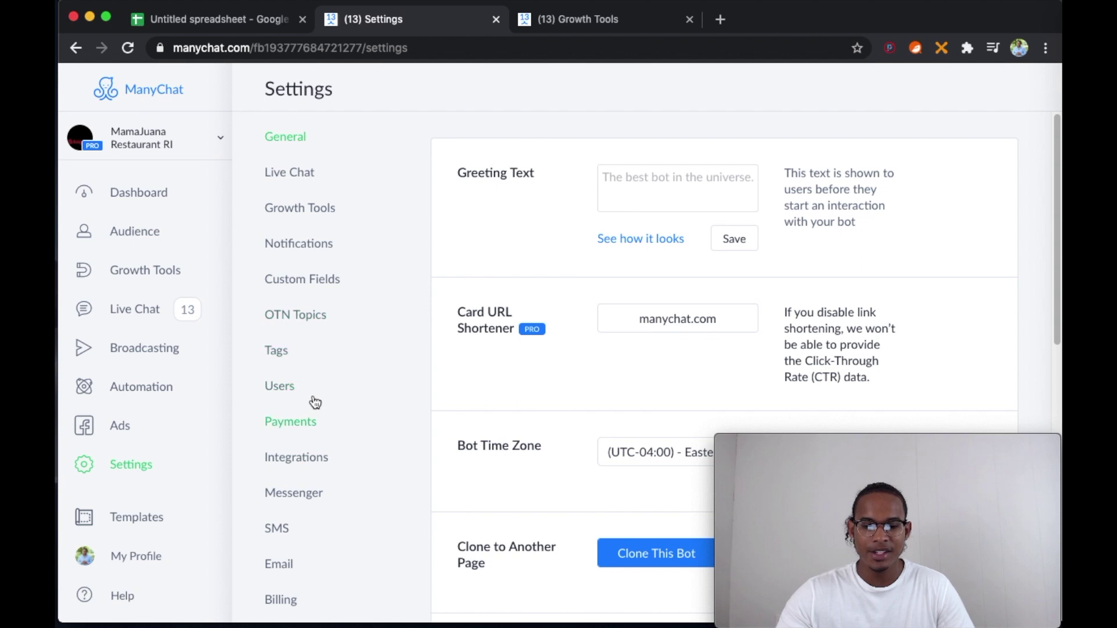
click(299, 461)
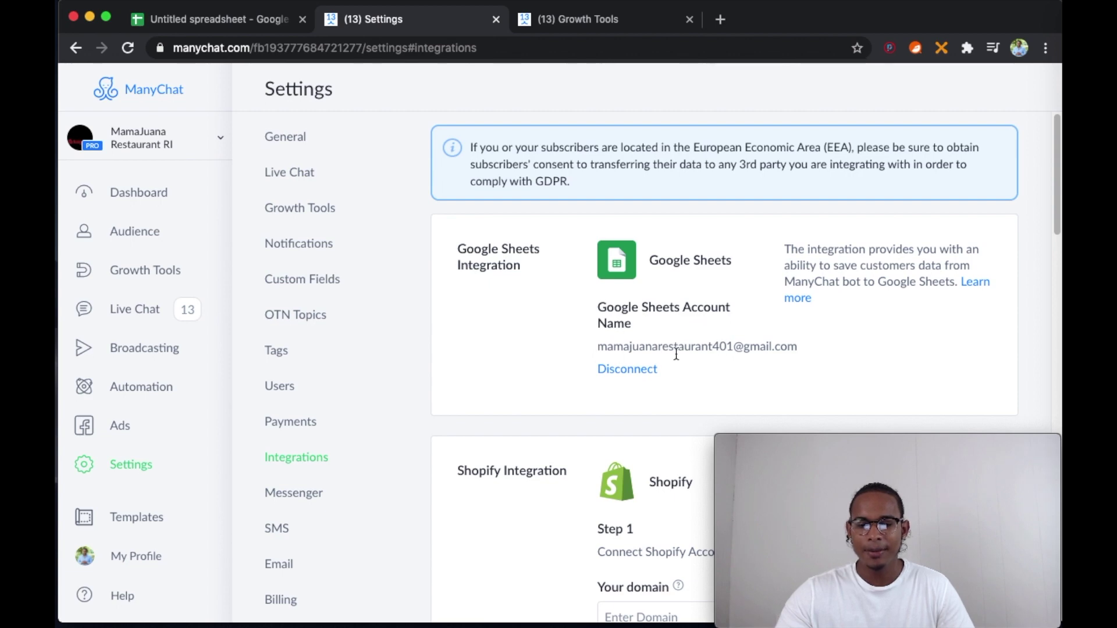
Step: Disconnect the current Google Sheets account, then reconnect the integration through Google sign-in and allow the requested access
click(650, 370)
click(690, 174)
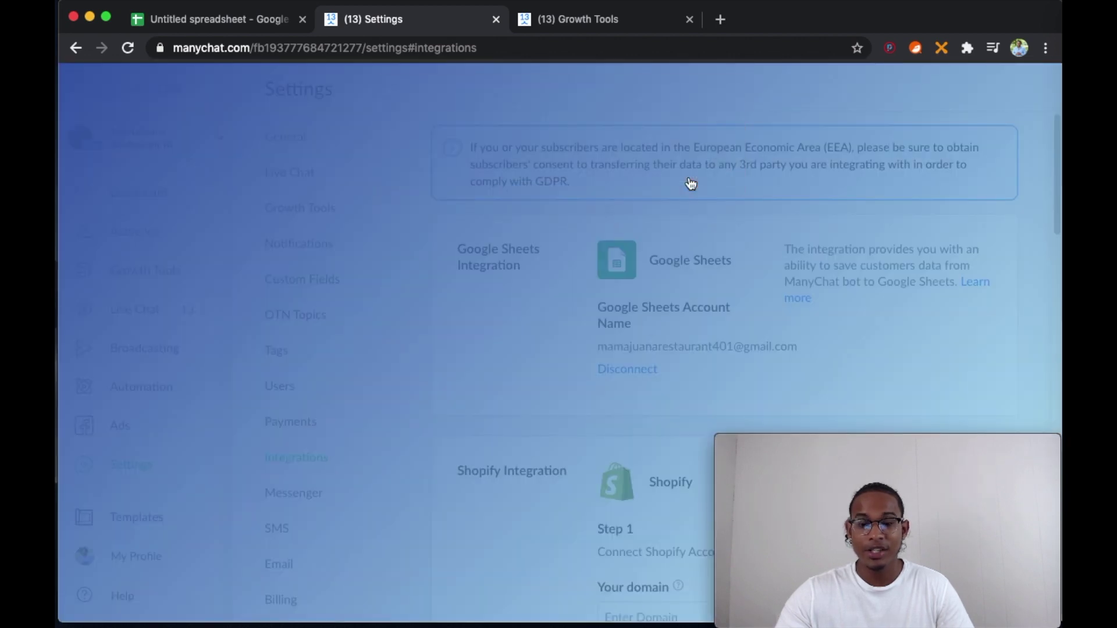
click(670, 316)
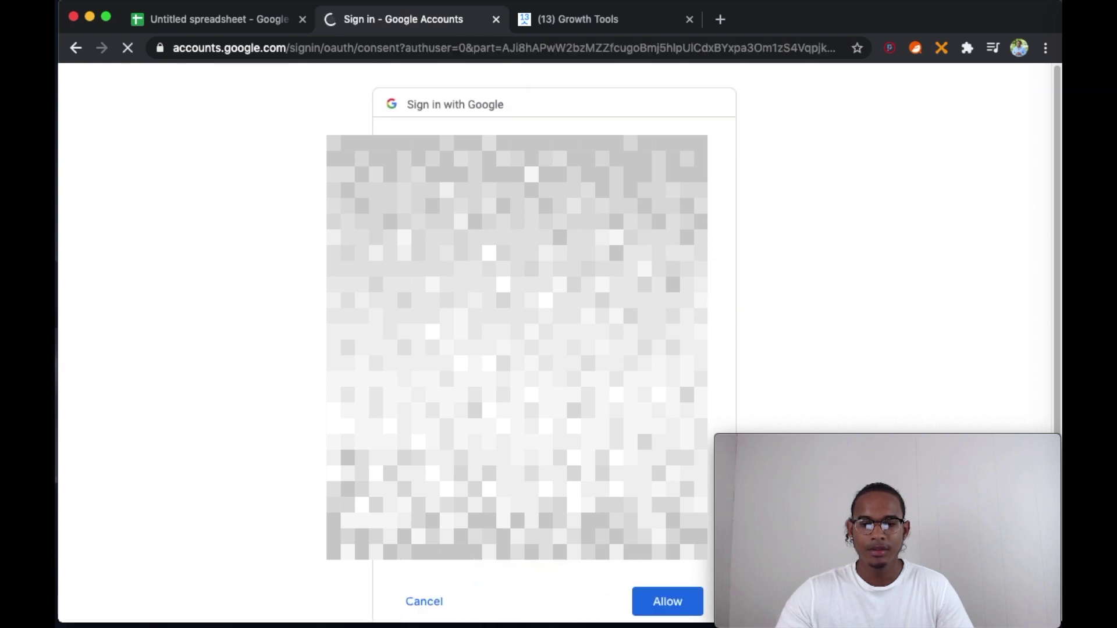
click(667, 601)
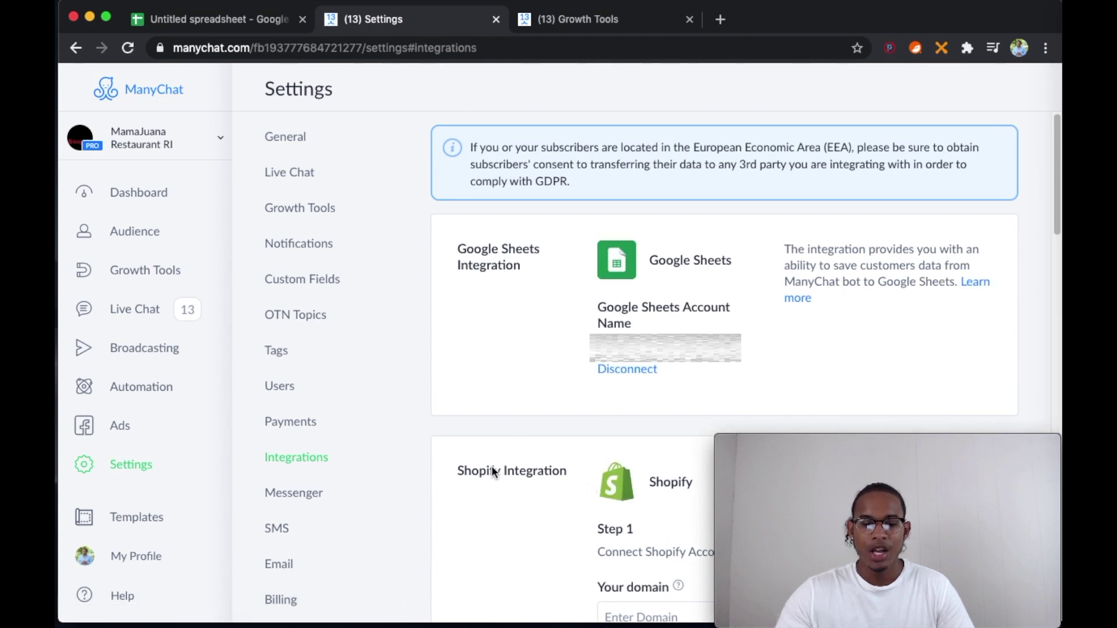
Step: Open the FREE FOOD GIVE AWAY FLOW from the automation flows for editing
click(144, 353)
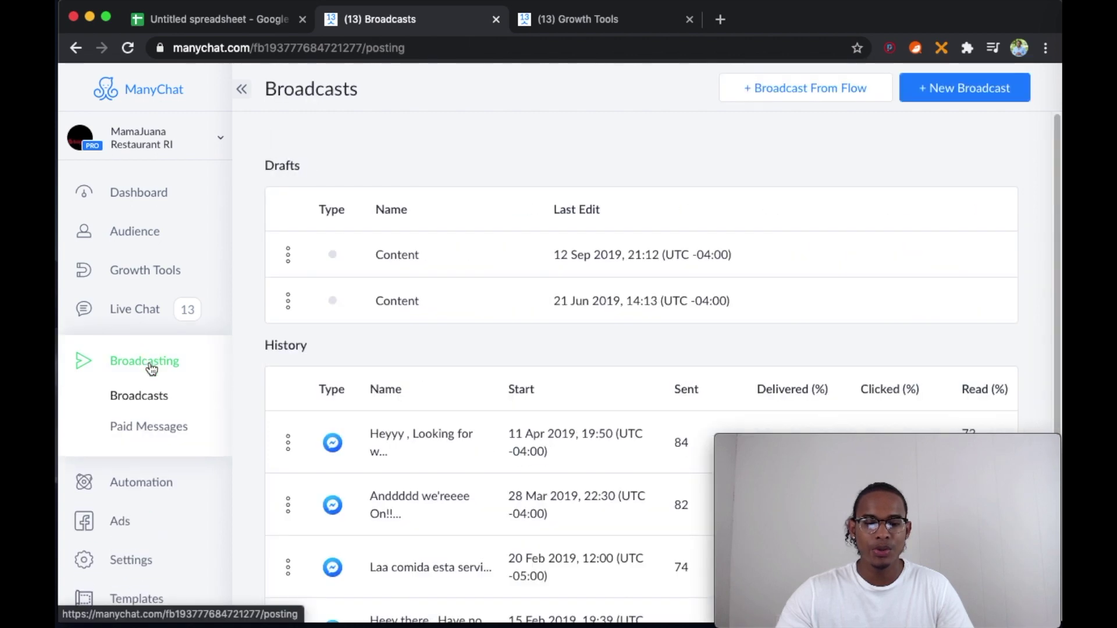
scroll(149, 474, down, 2)
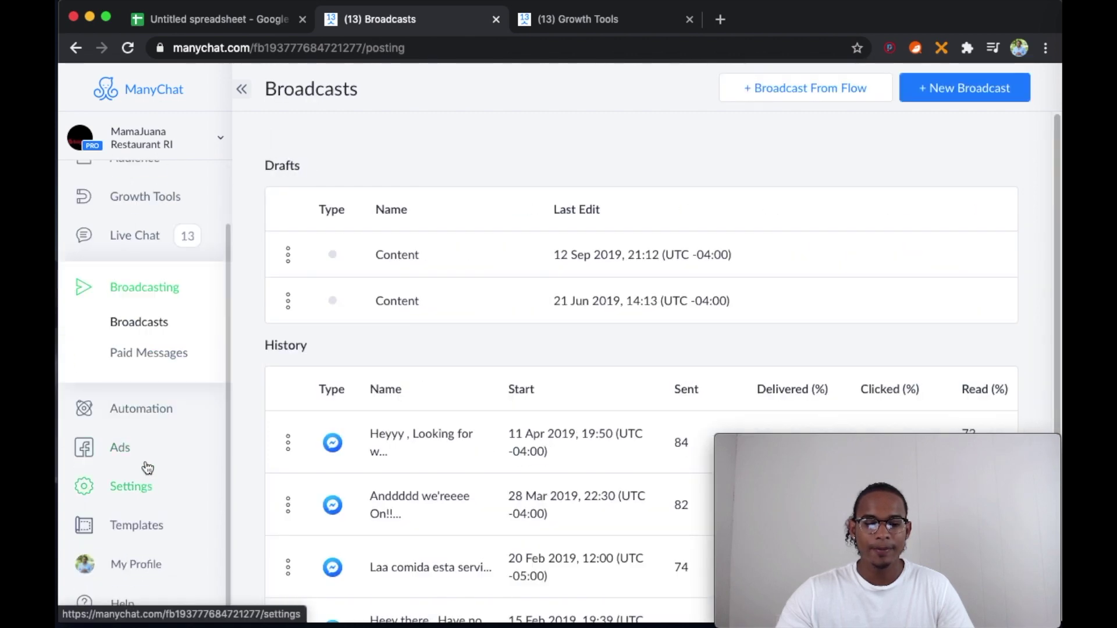
click(138, 408)
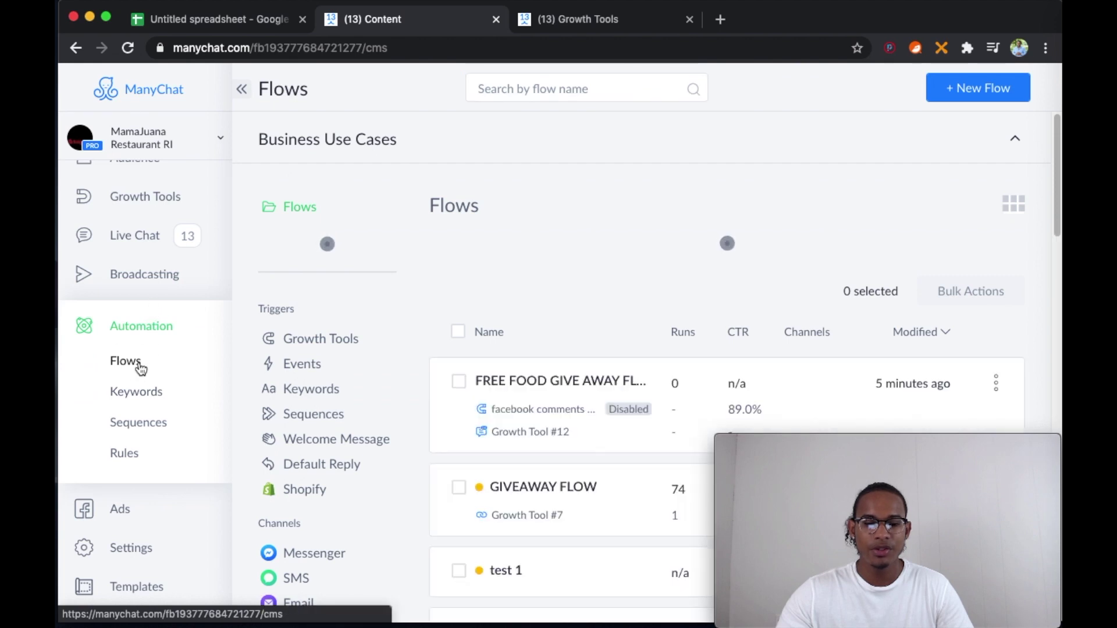
click(579, 292)
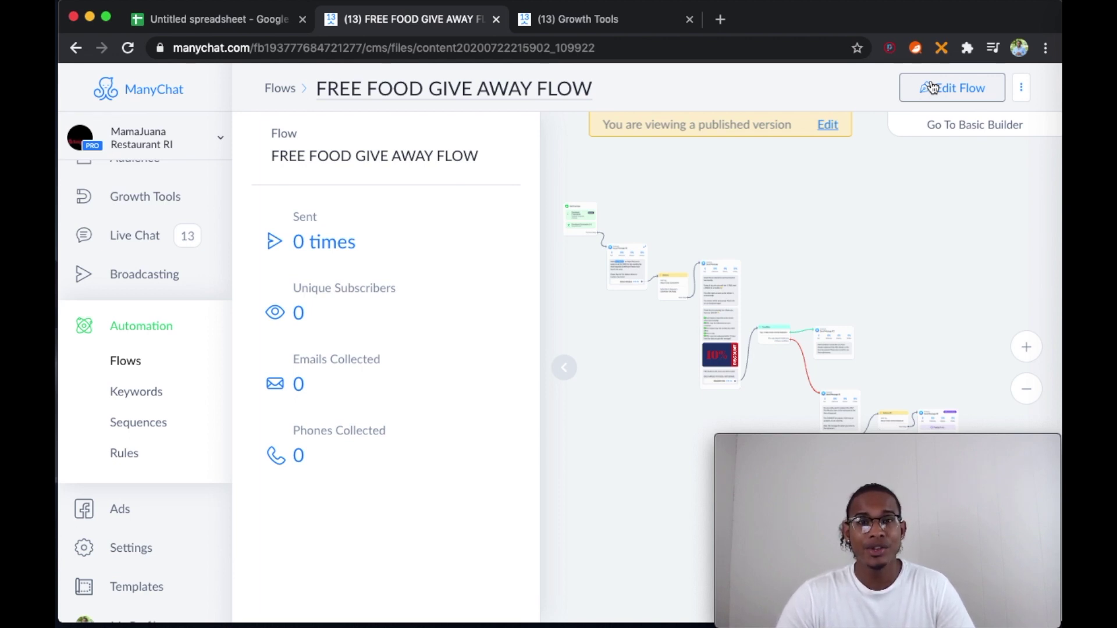
click(932, 88)
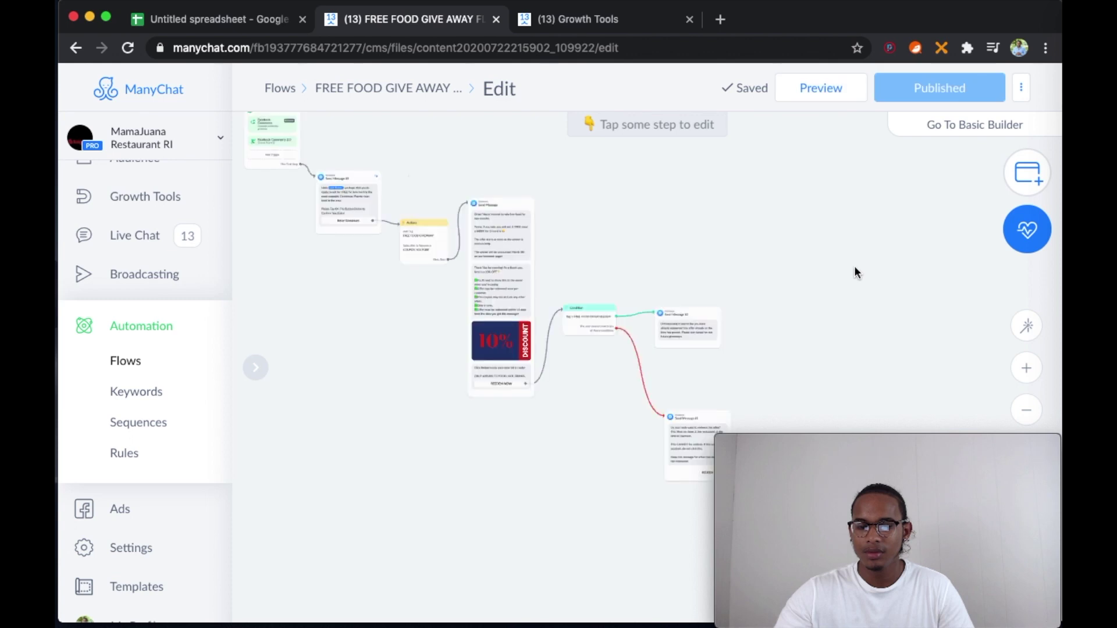
Step: Add a Google Sheets Insert Row action to the Actions #2 step at the end of the flow
scroll(648, 287, up, 5)
drag(787, 326, 541, 117)
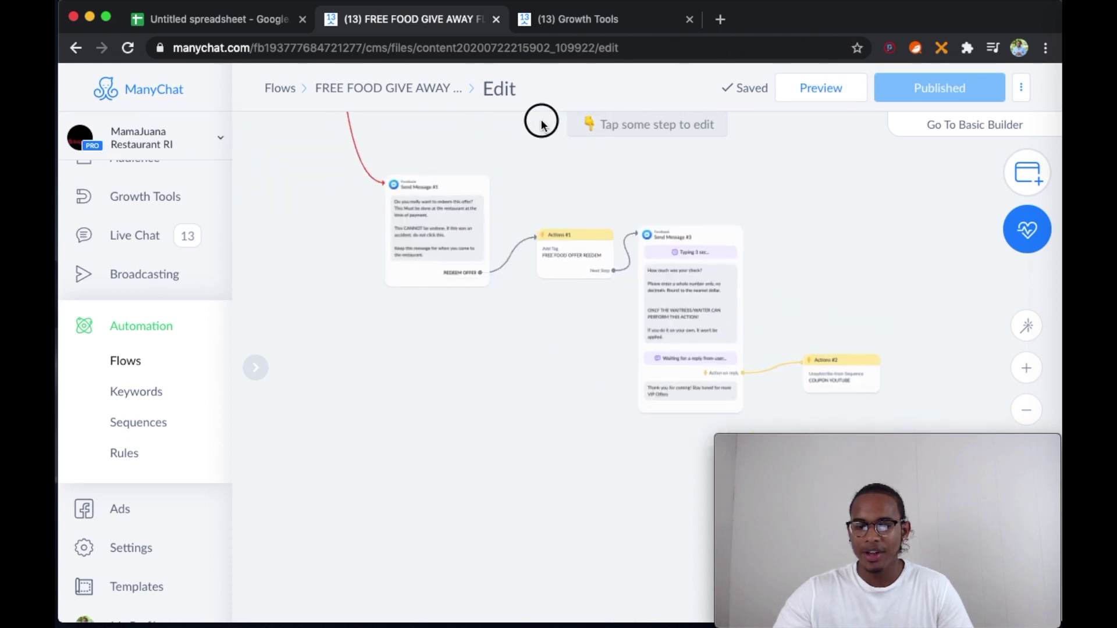
scroll(810, 287, down, 3)
click(781, 317)
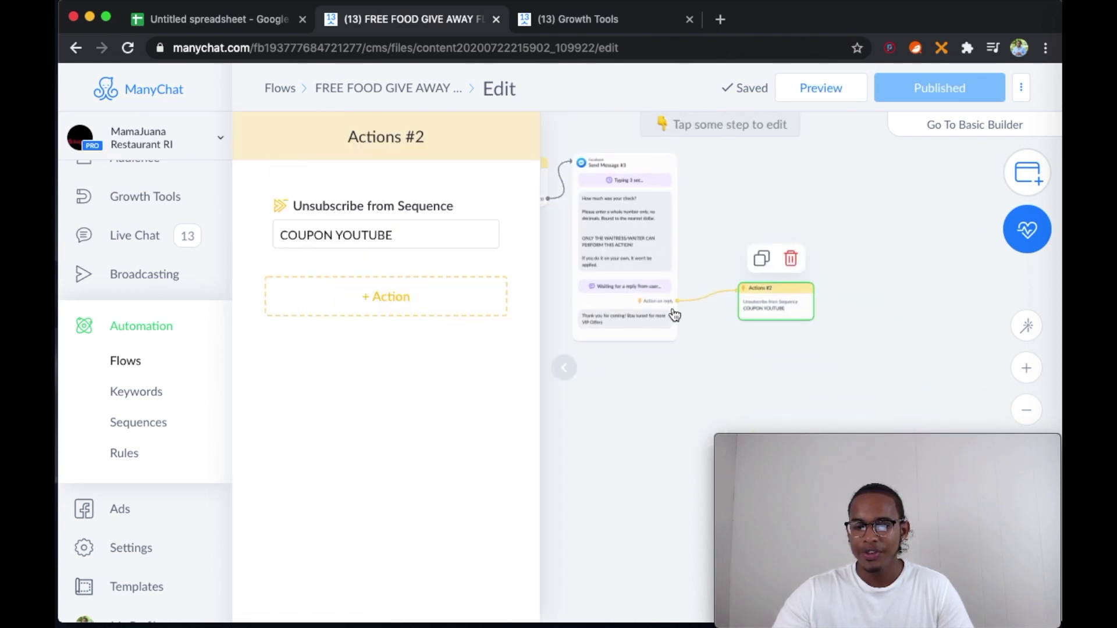
click(388, 303)
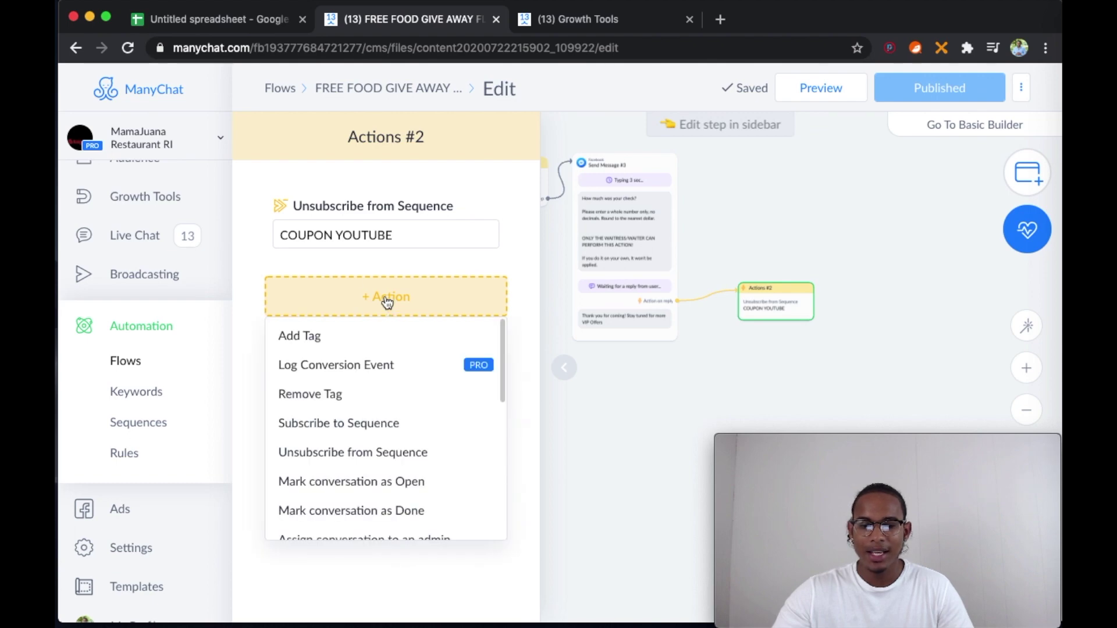
scroll(365, 405, down, 5)
click(366, 416)
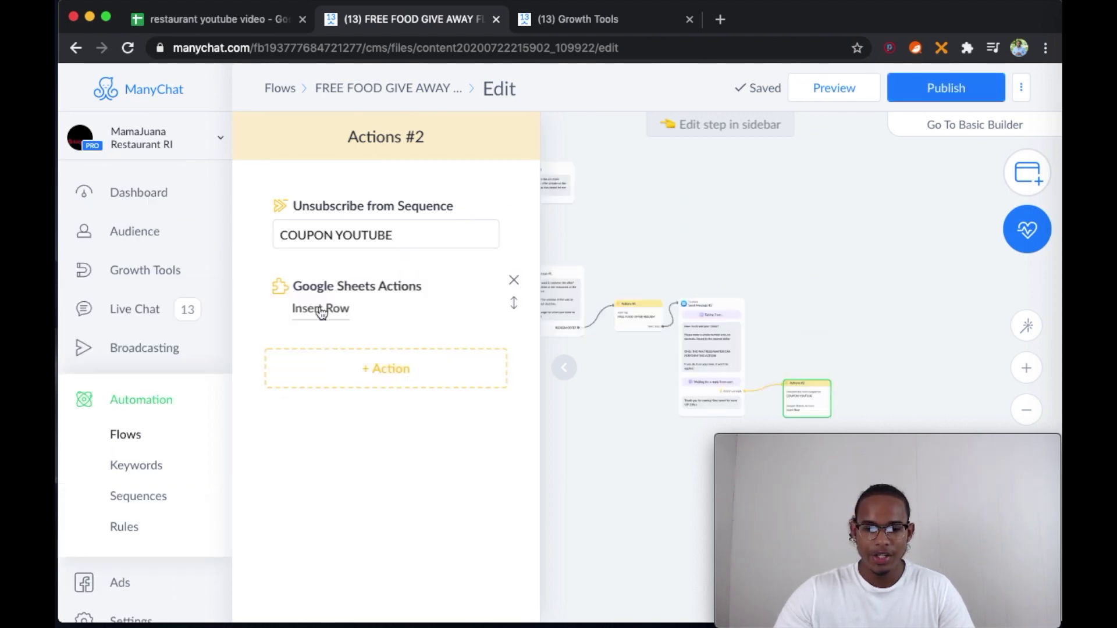
Step: Set the Insert Row action's spreadsheet to "restaurant youtube video" and its worksheet to Sheet1
click(324, 315)
click(352, 353)
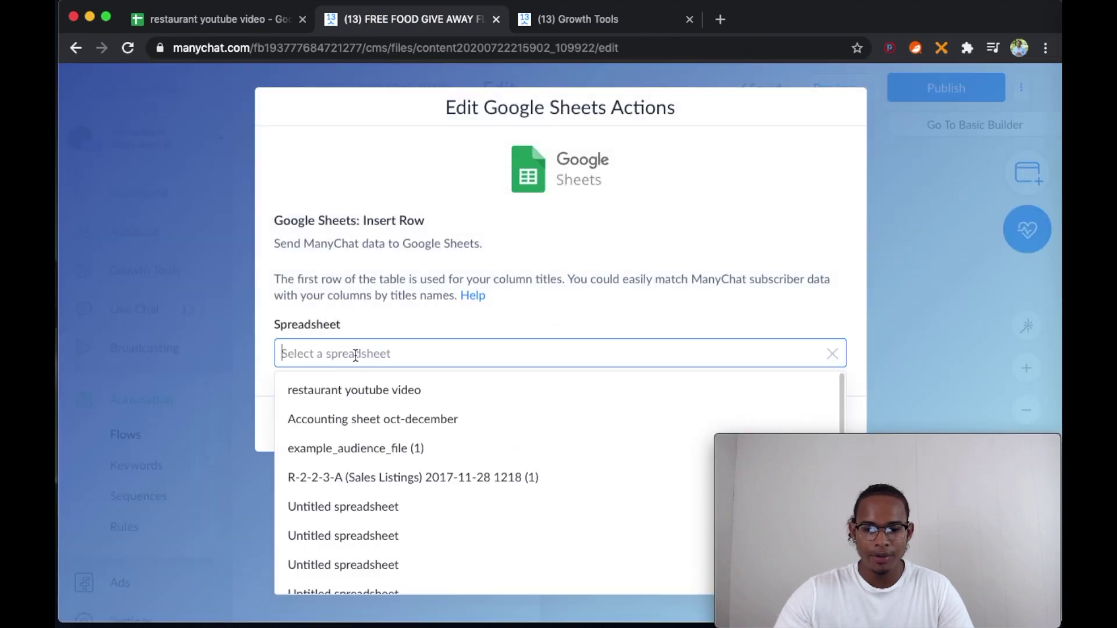
click(365, 391)
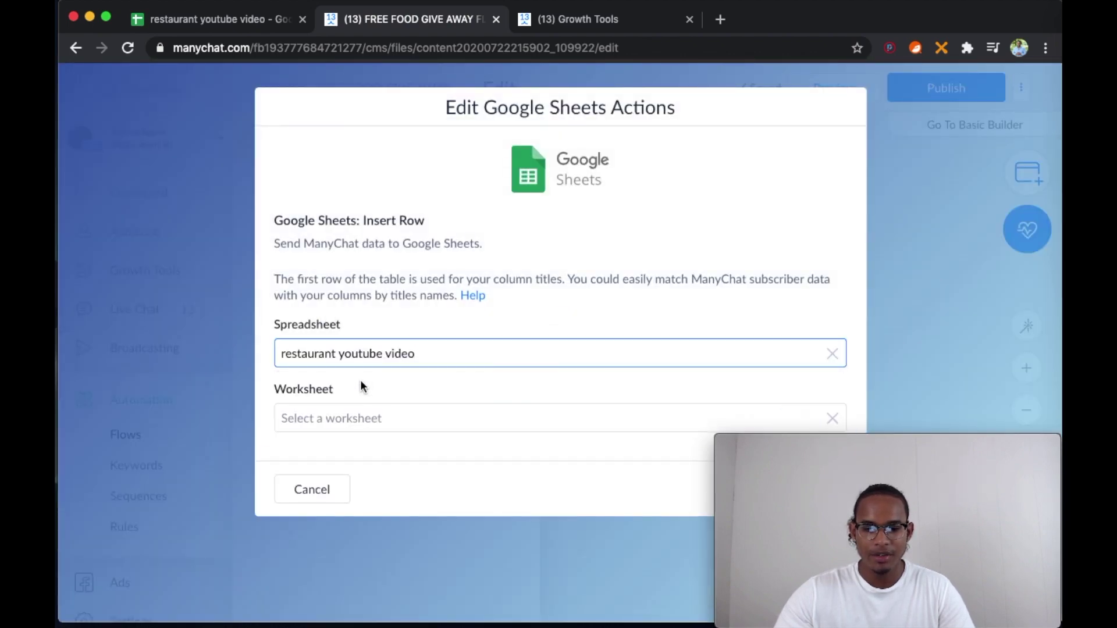
click(384, 425)
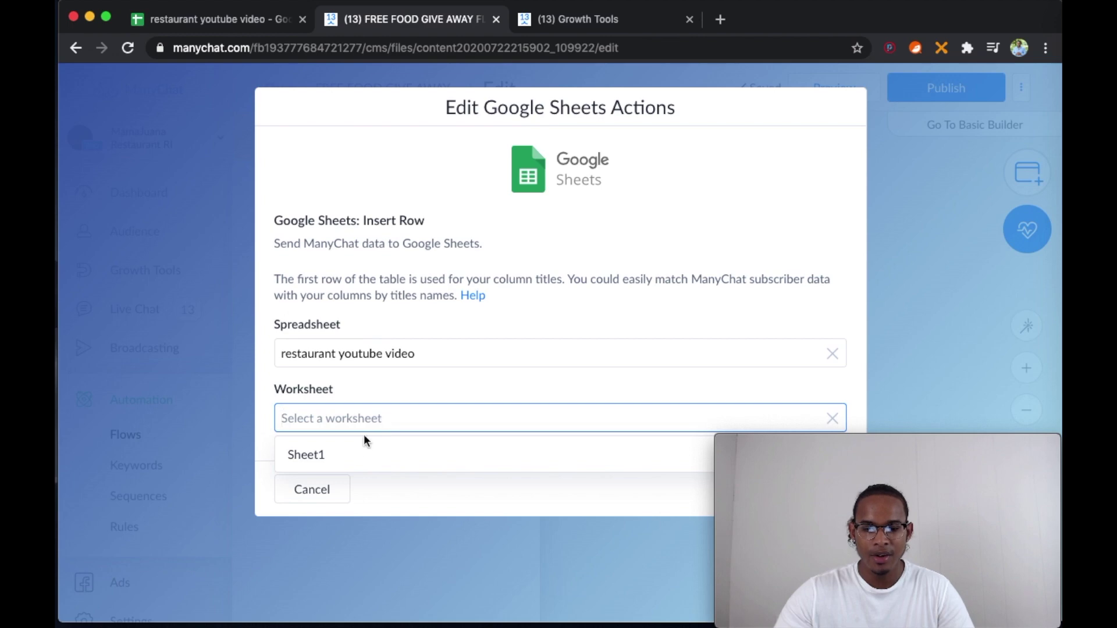
click(342, 455)
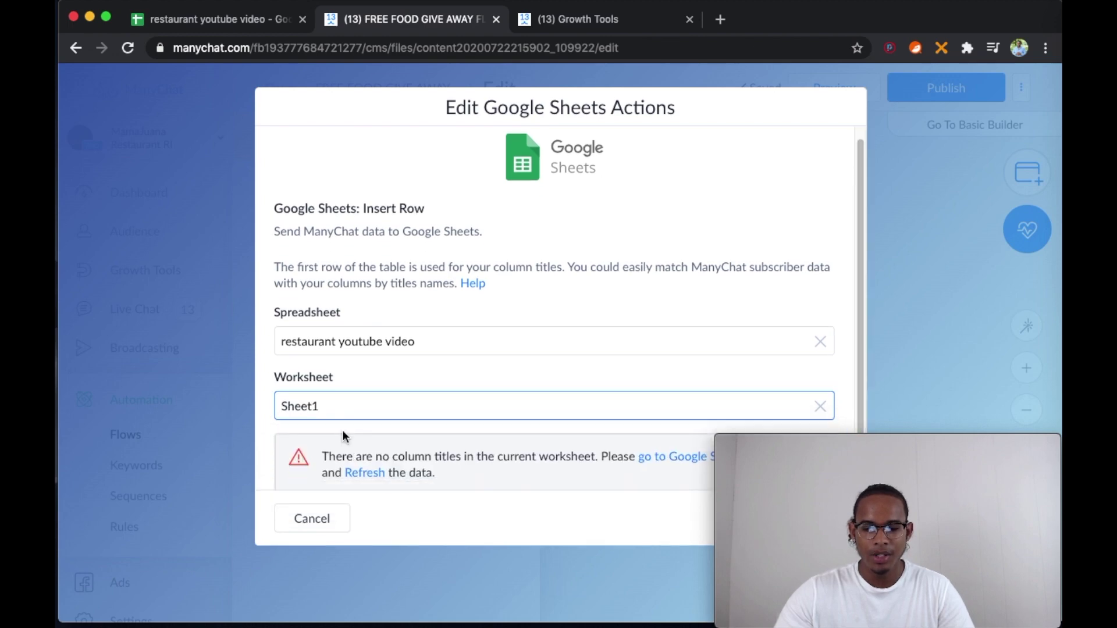
scroll(343, 436, down, 2)
click(370, 443)
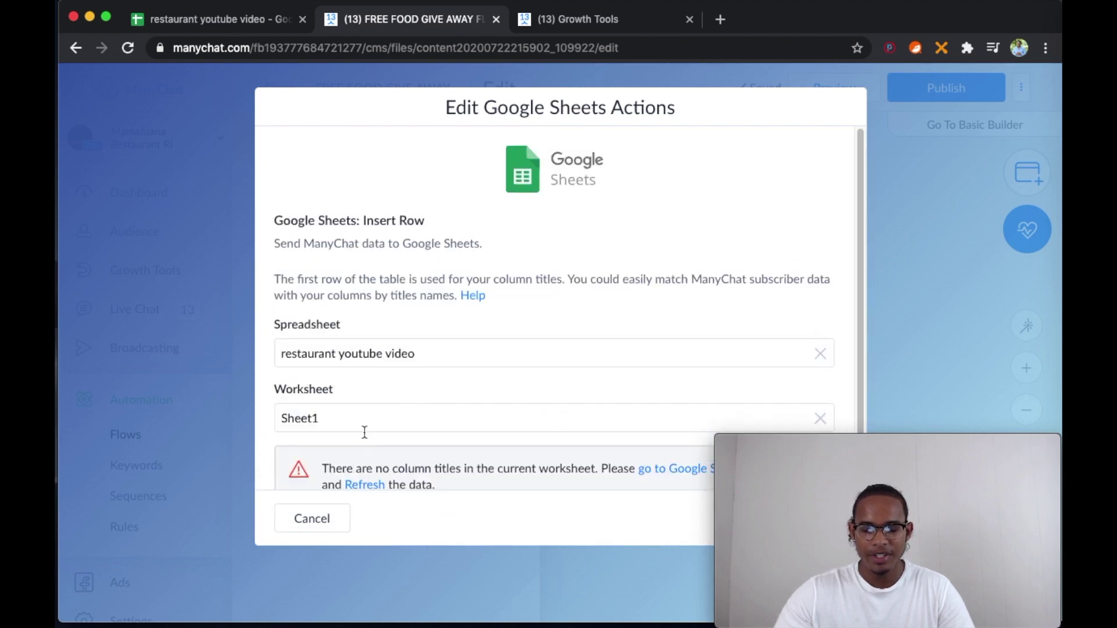
scroll(365, 433, down, 2)
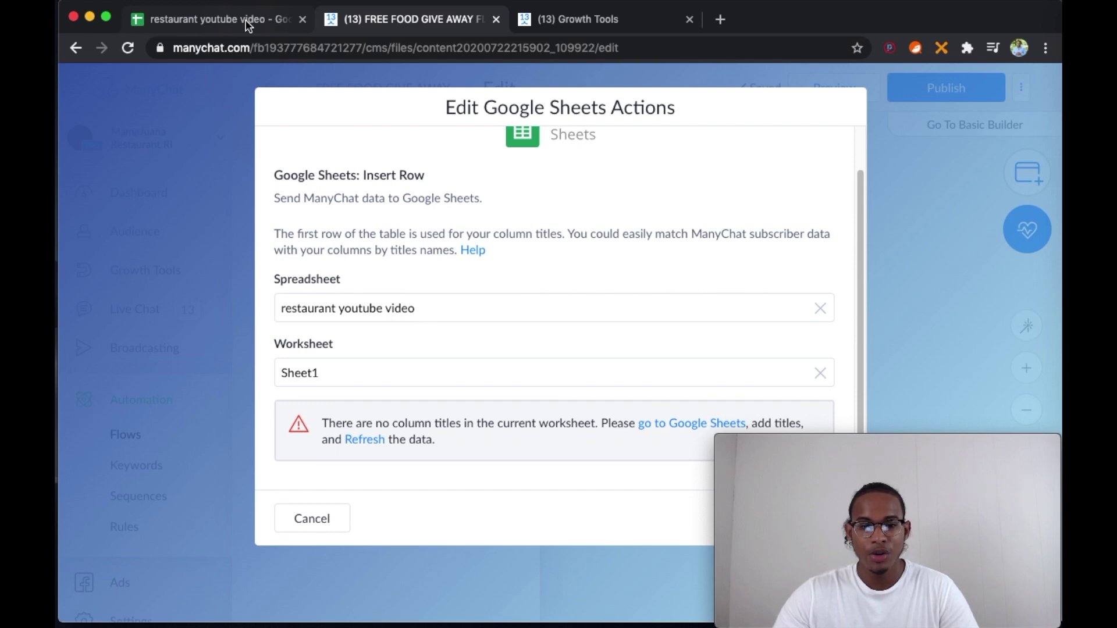
Step: Search for "google sheets" in a new browser tab, go to Google Sheets and open the "restaurant youtube video" spreadsheet
click(720, 20)
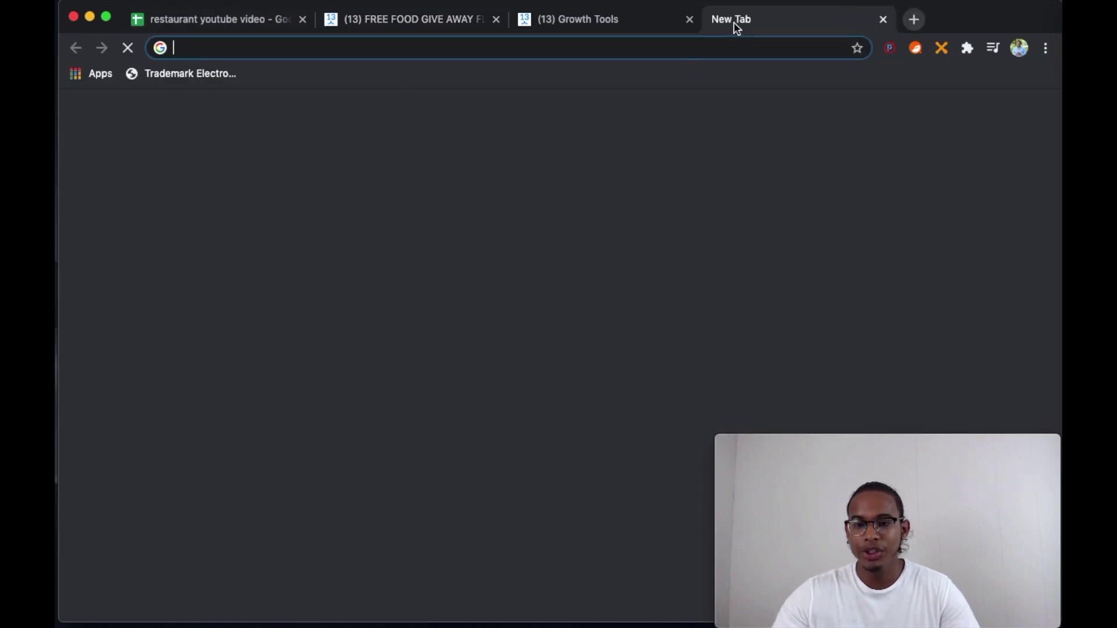
text(google sheets)
key(Return)
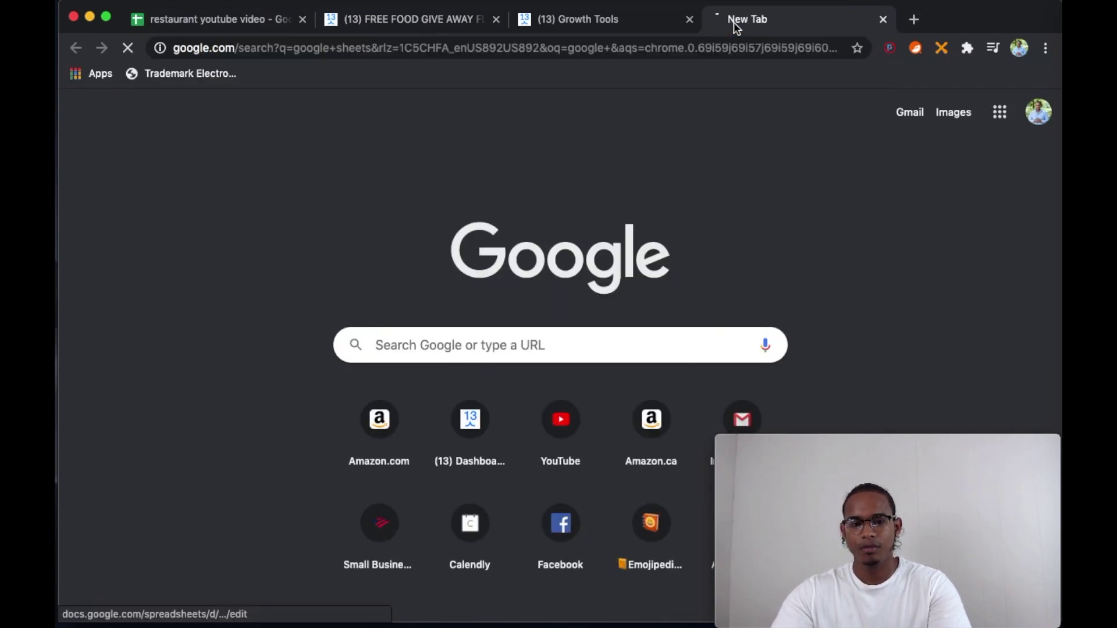
click(306, 235)
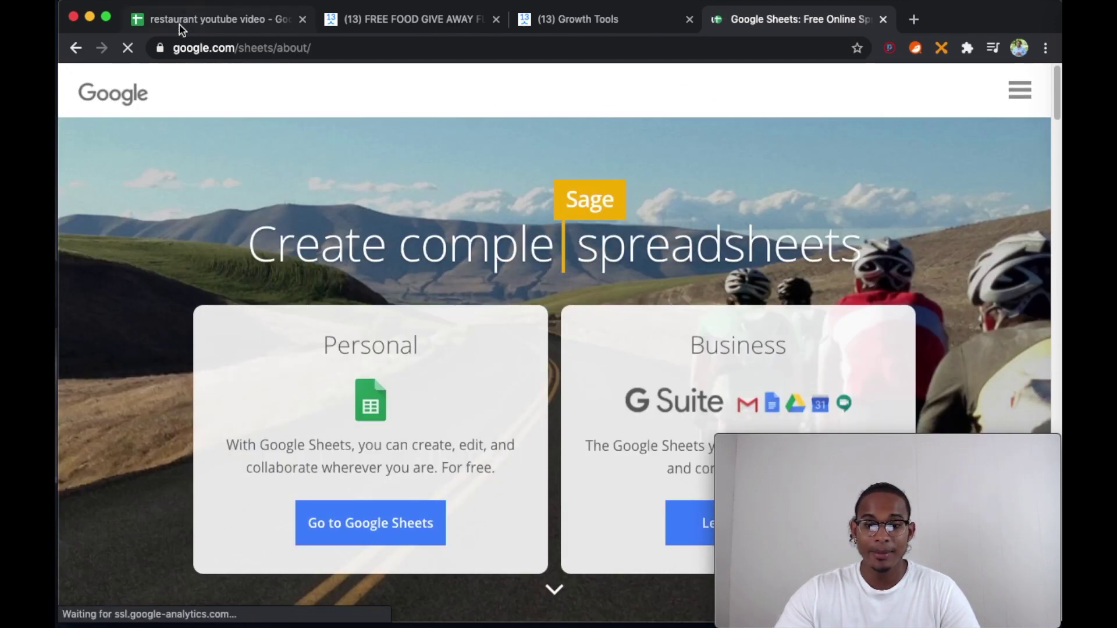
click(404, 524)
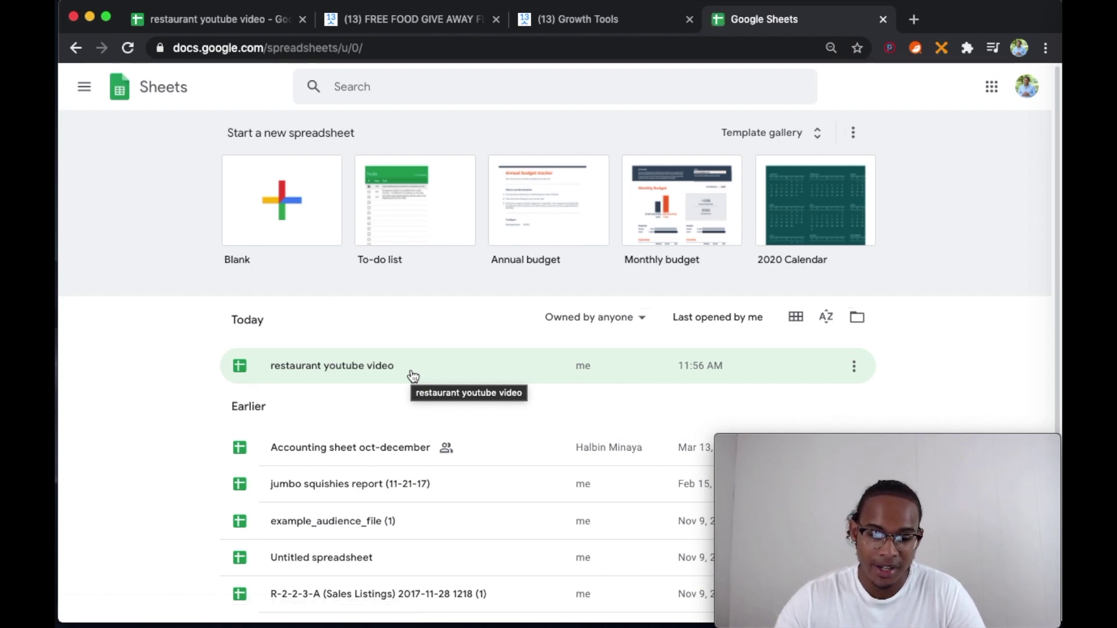
click(411, 373)
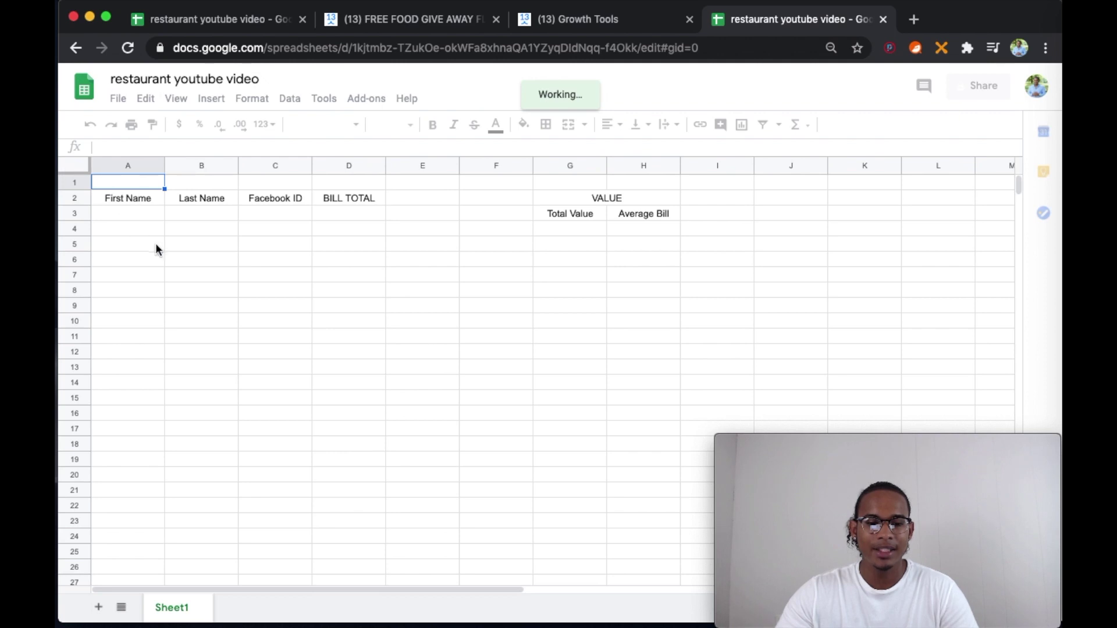
click(71, 168)
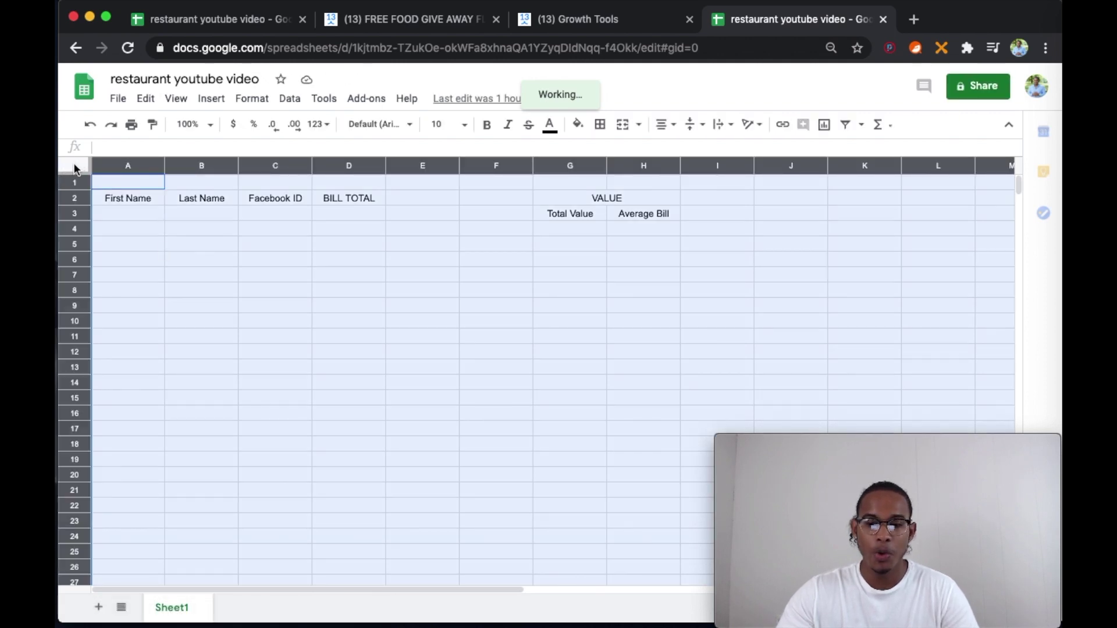
click(676, 133)
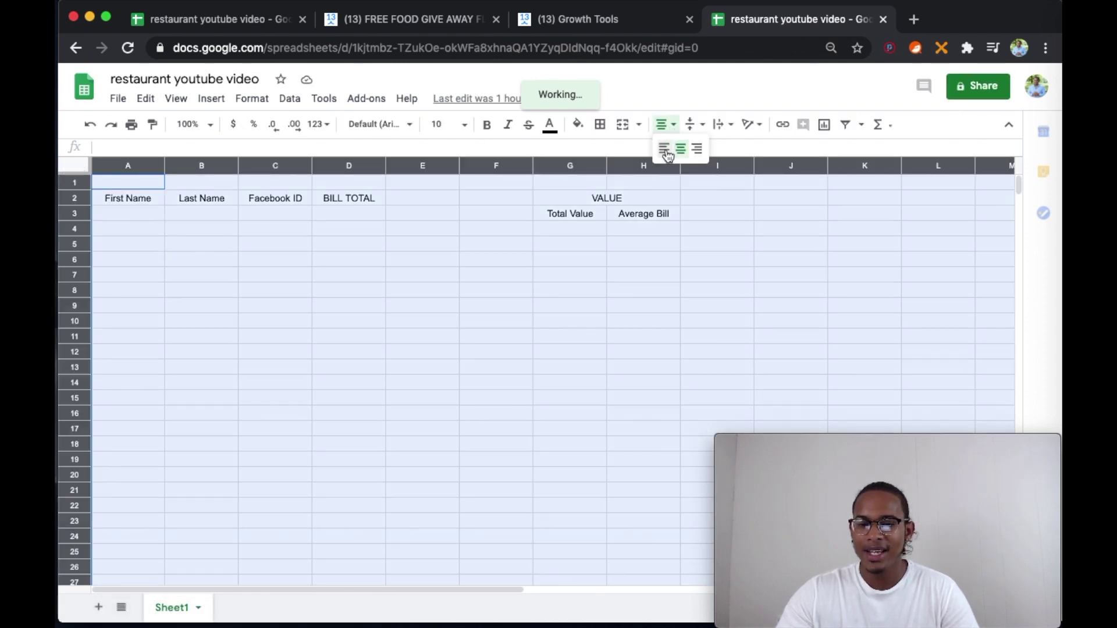
click(699, 128)
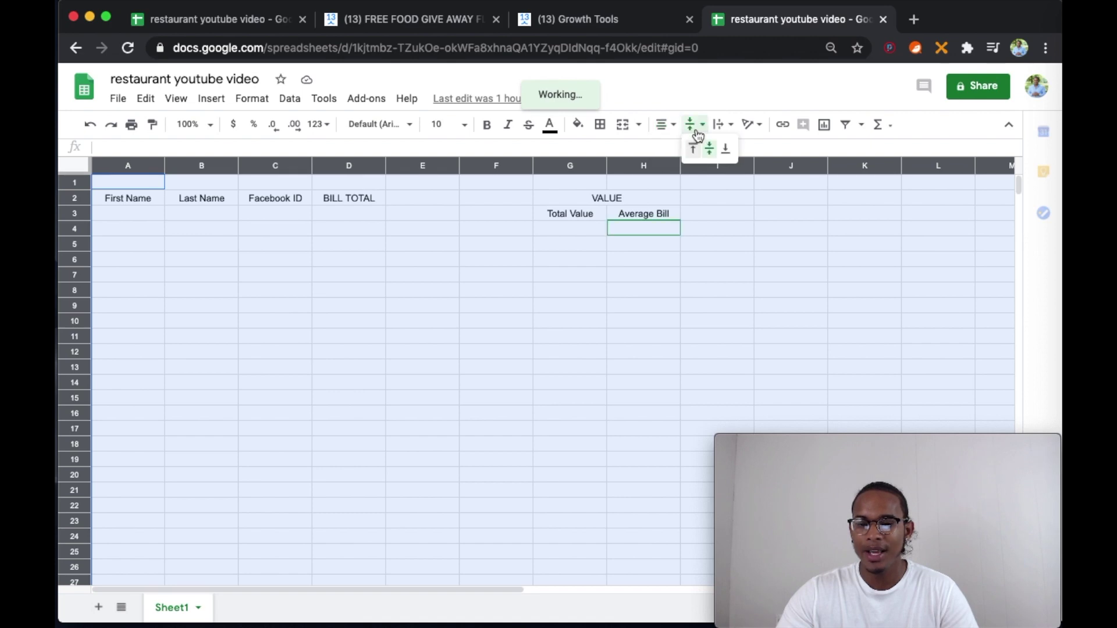
click(664, 244)
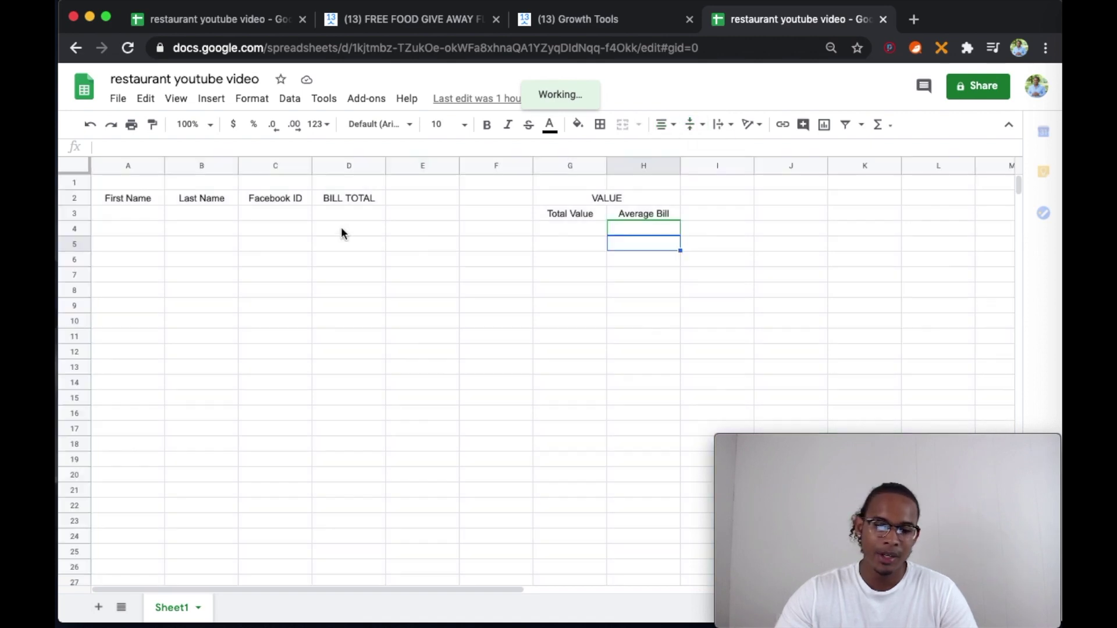
Step: Review the available fonts for all cells of the sheet and apply Default (Arial)
click(77, 167)
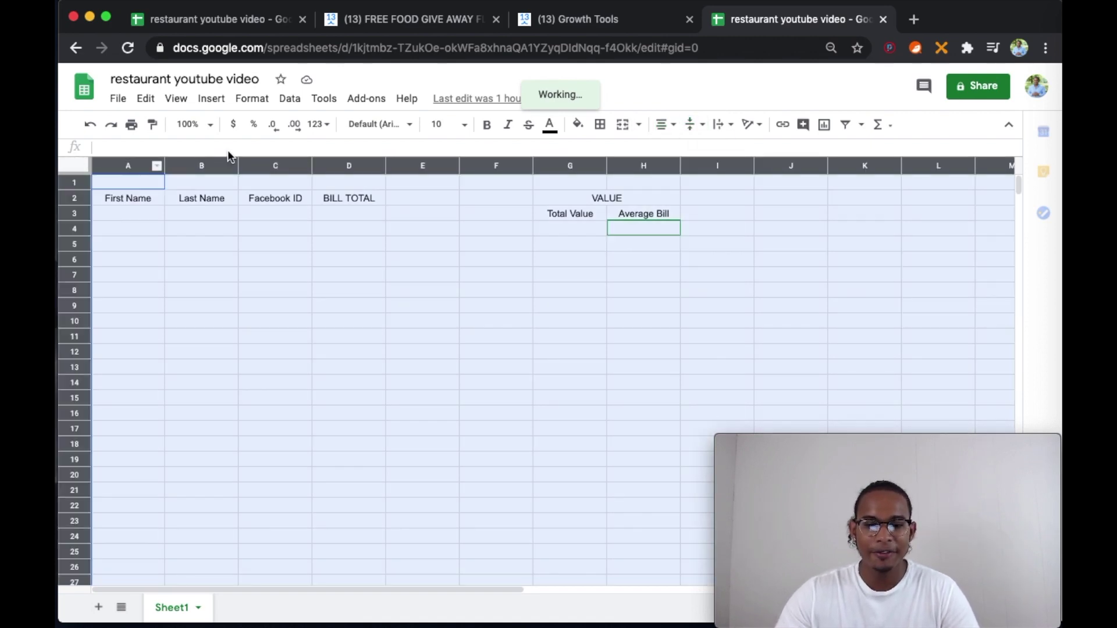
click(409, 130)
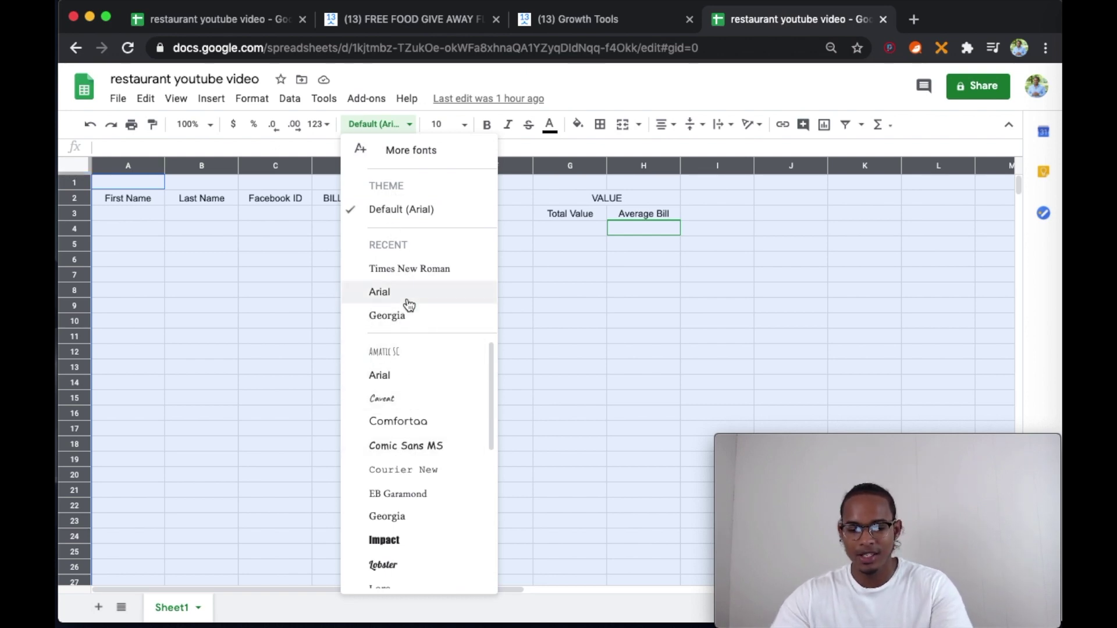
scroll(446, 446, down, 4)
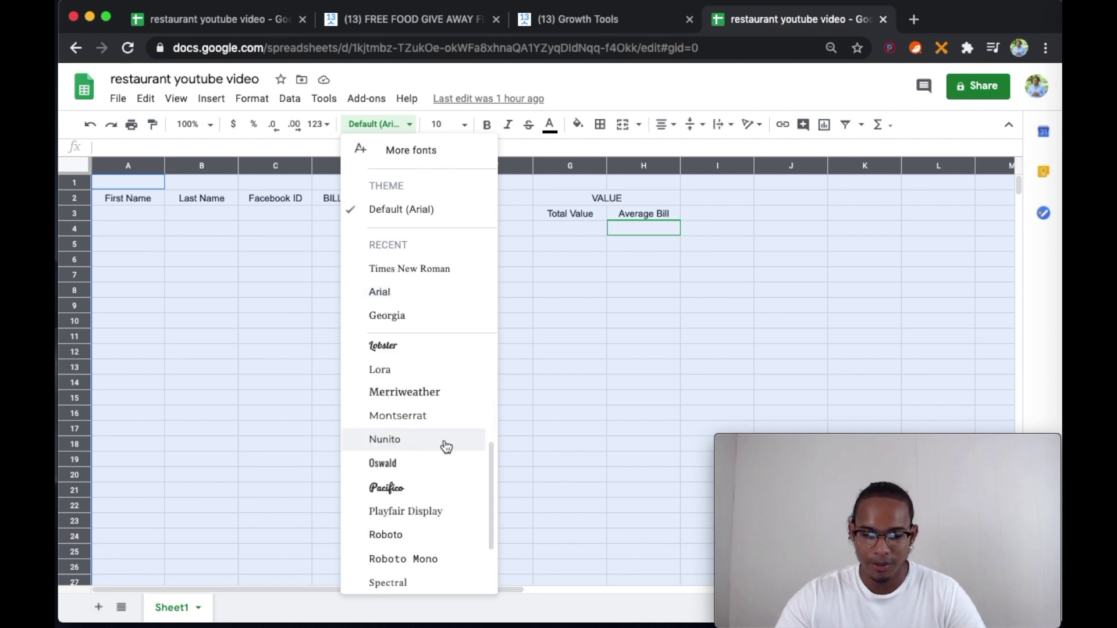
scroll(446, 445, up, 4)
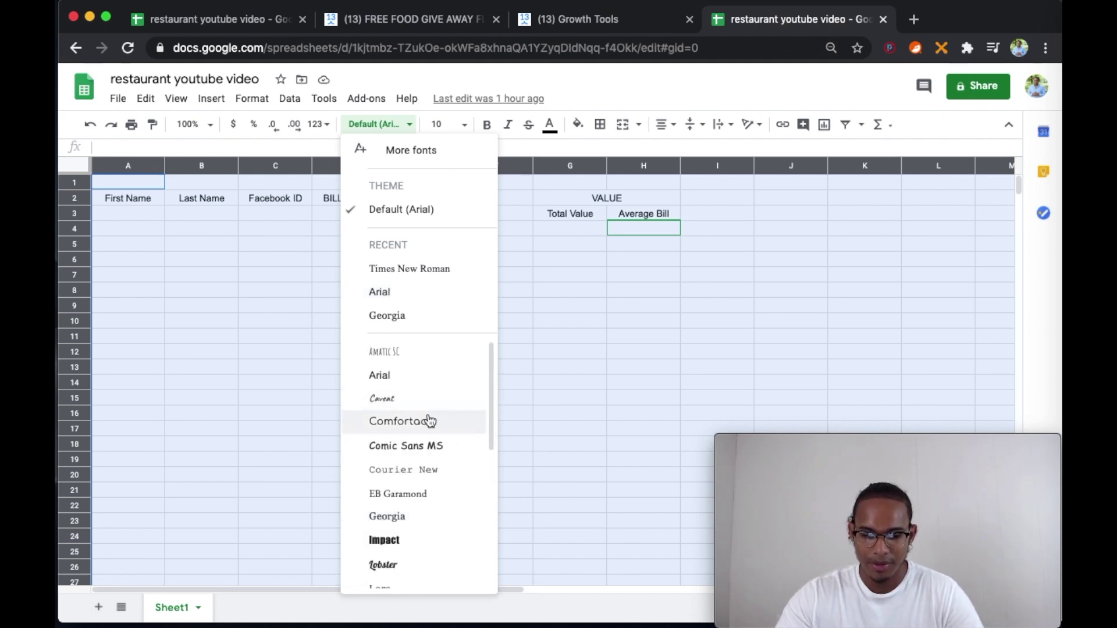
scroll(430, 420, down, 5)
scroll(430, 431, up, 4)
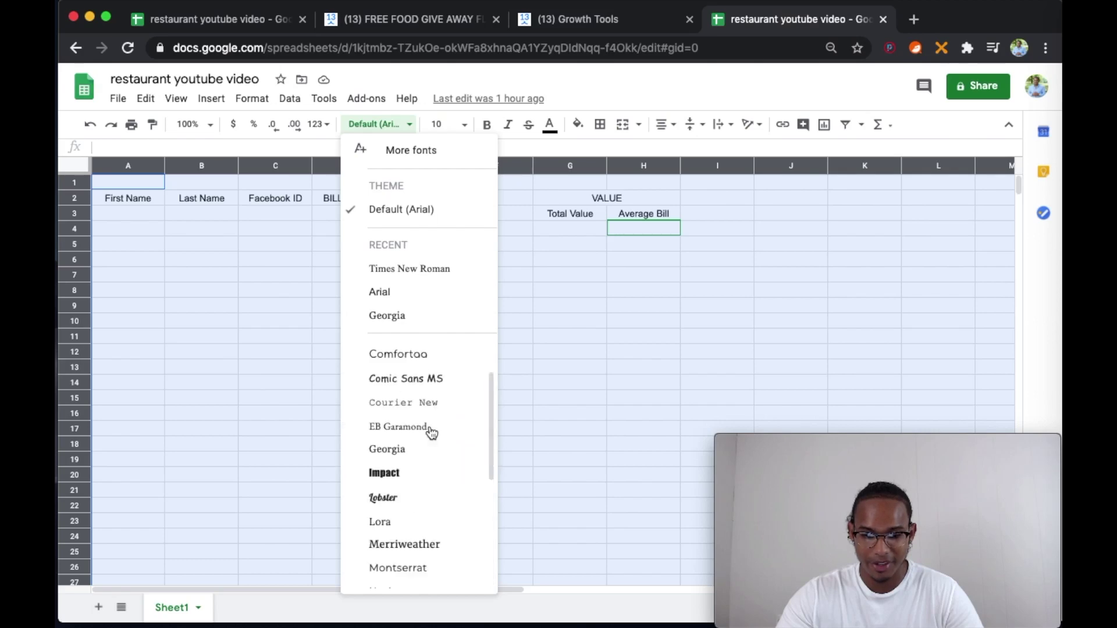
scroll(431, 432, up, 2)
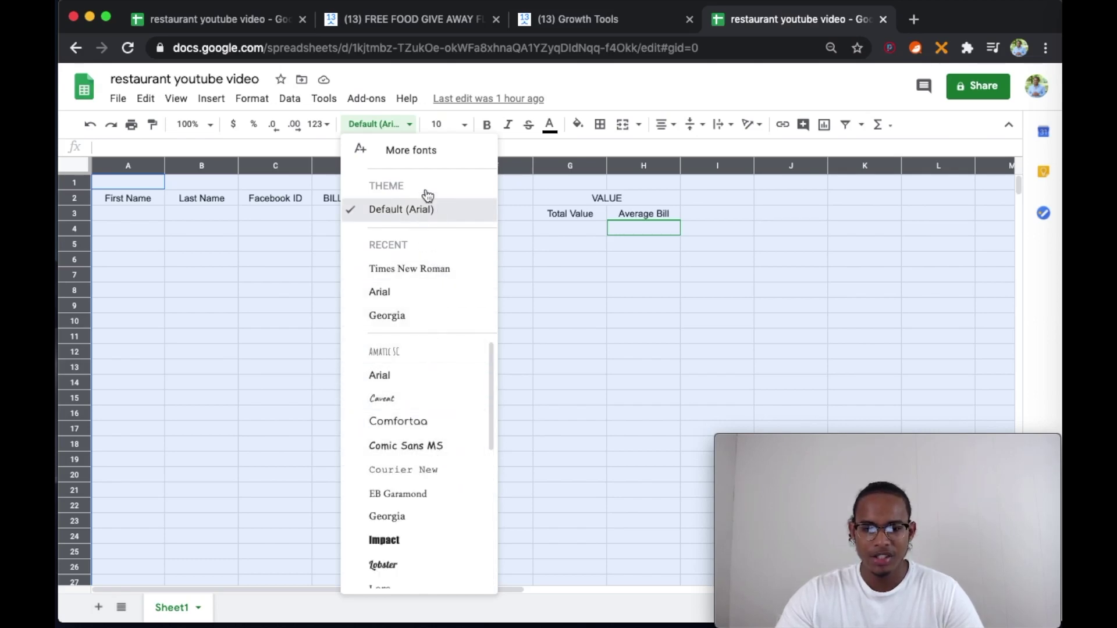
click(225, 249)
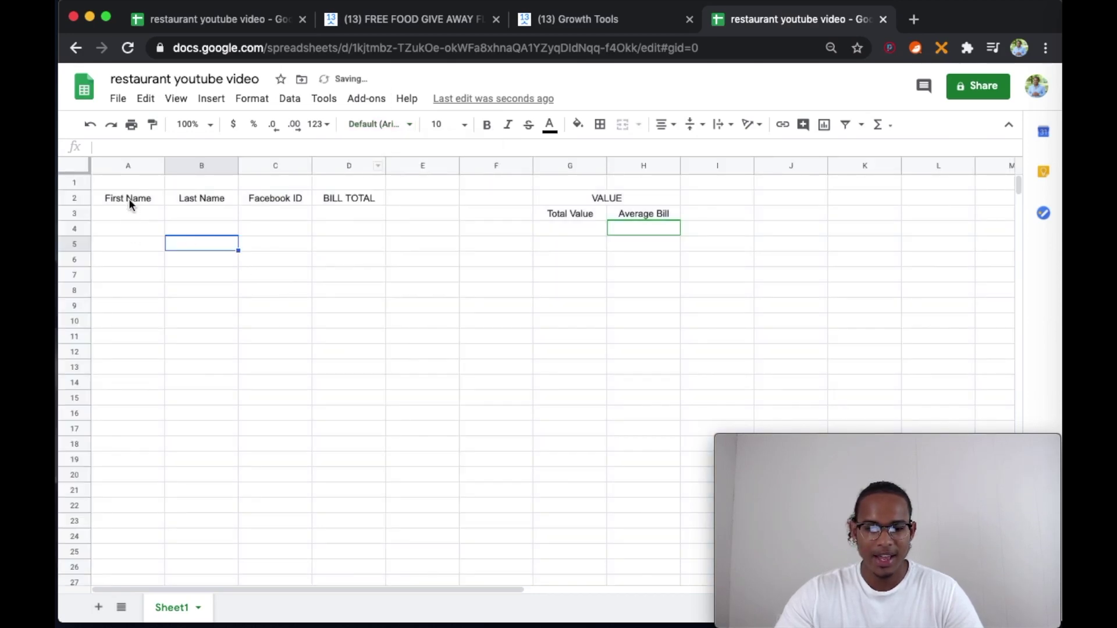
Step: Examine the First Name, Last Name, Facebook ID, BILL TOTAL, VALUE, Total Value and Average Bill header cells
drag(128, 198, 212, 201)
click(219, 201)
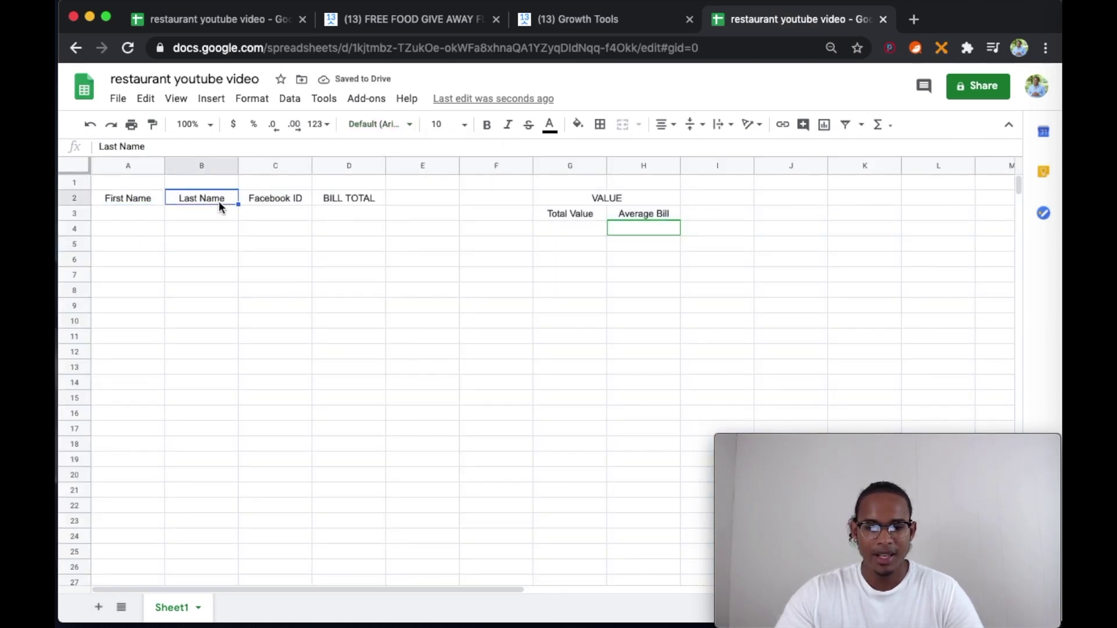
click(293, 198)
click(359, 195)
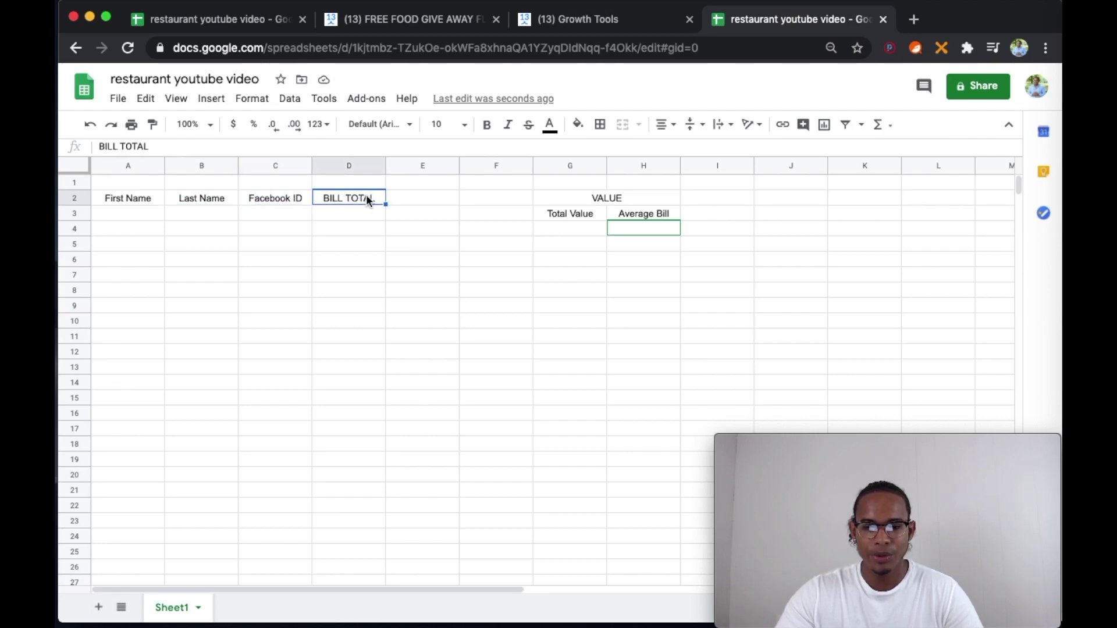
click(609, 199)
click(588, 215)
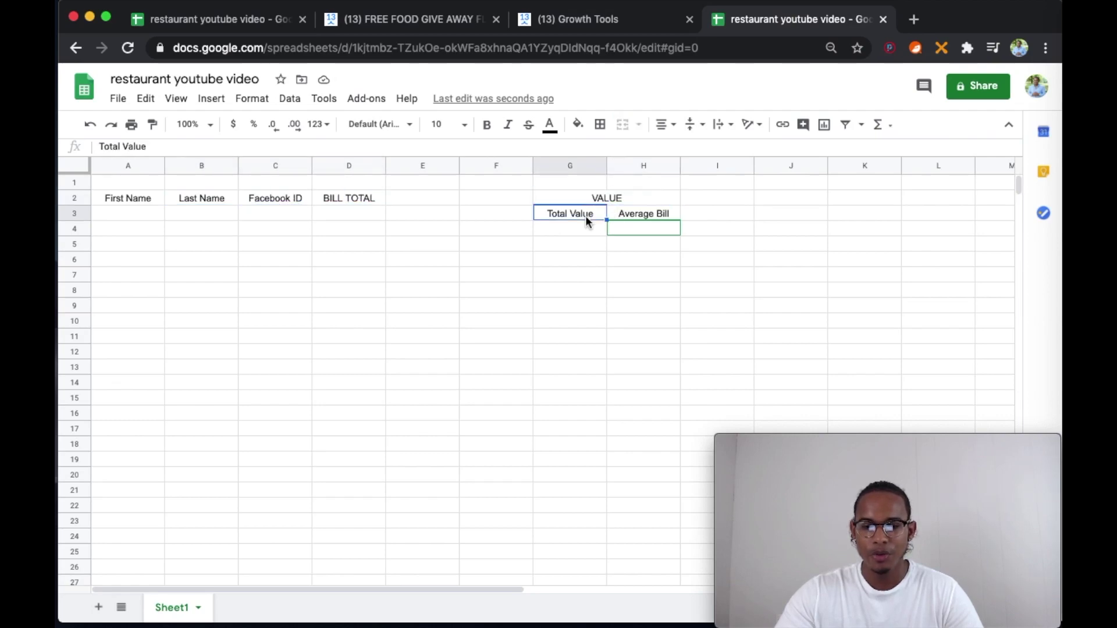
click(646, 212)
Step: Inspect the merge options for the VALUE heading that spans columns G and H
click(576, 200)
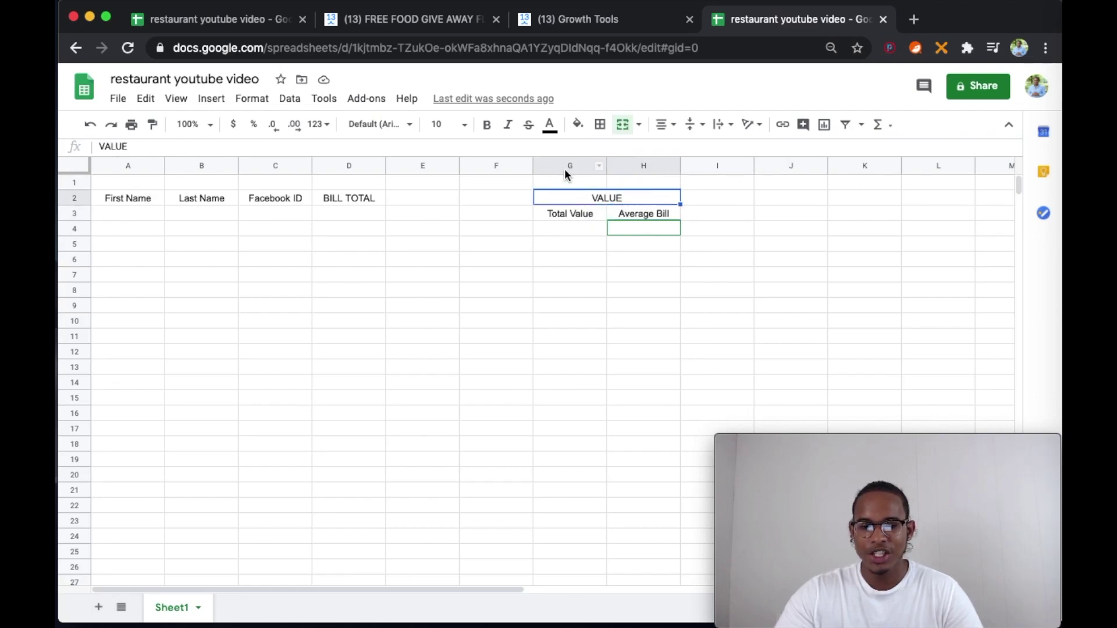
click(639, 125)
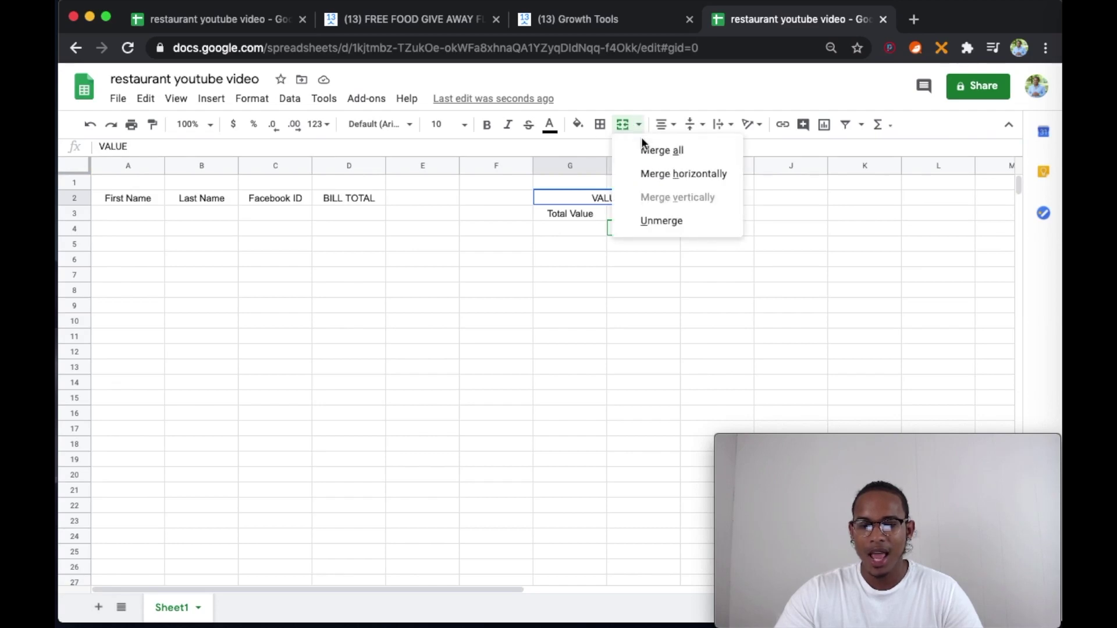
click(661, 175)
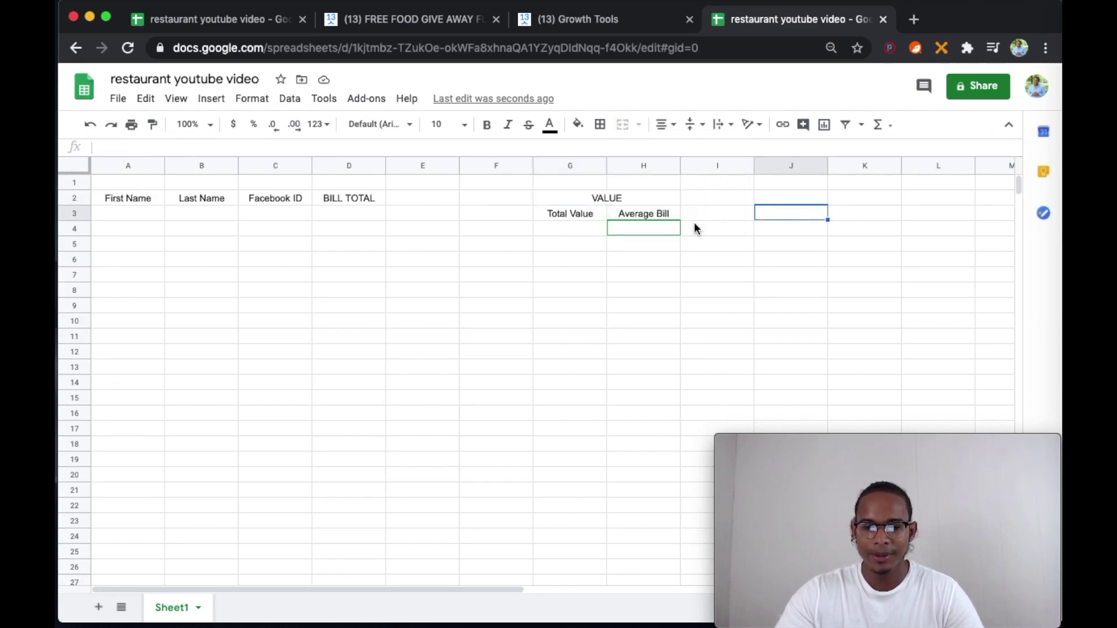
click(642, 289)
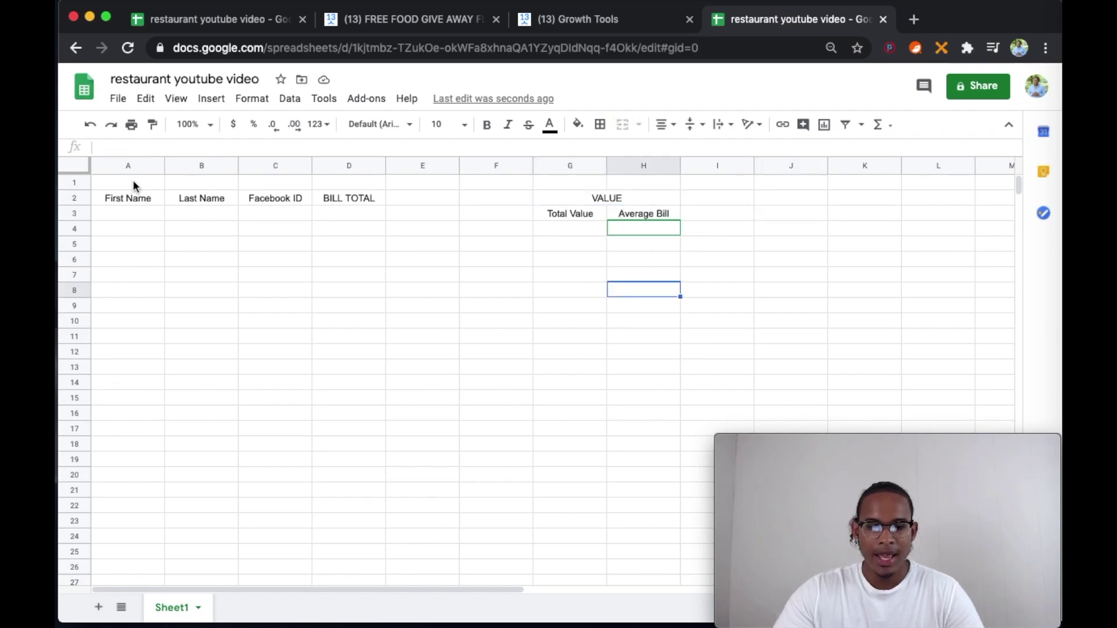
Step: Merge the cells of the entire first row horizontally
drag(132, 184, 799, 181)
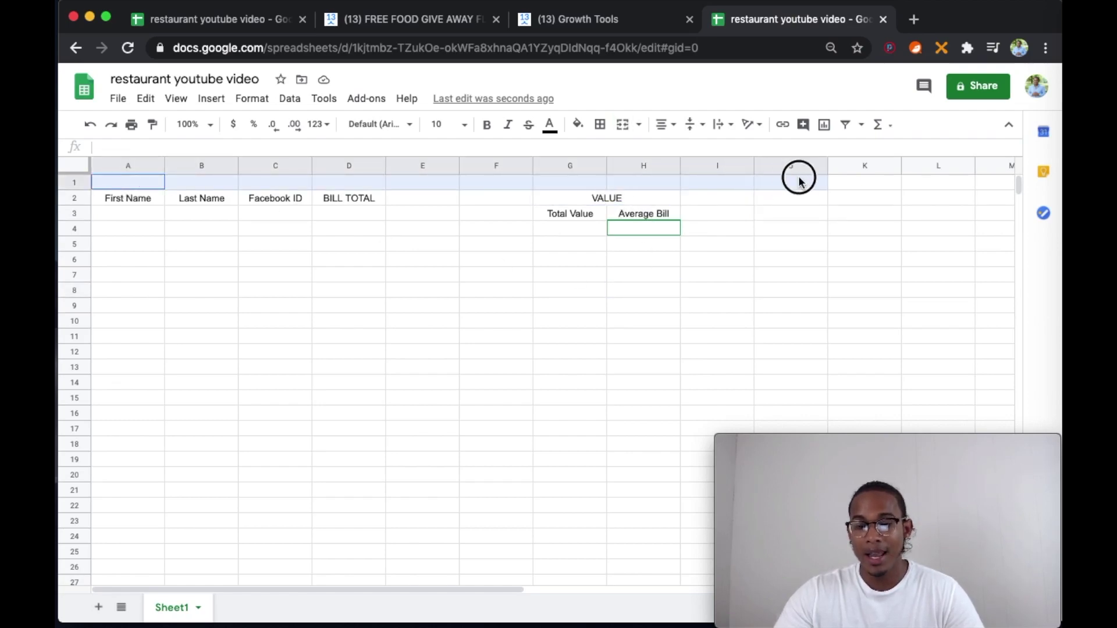
click(74, 182)
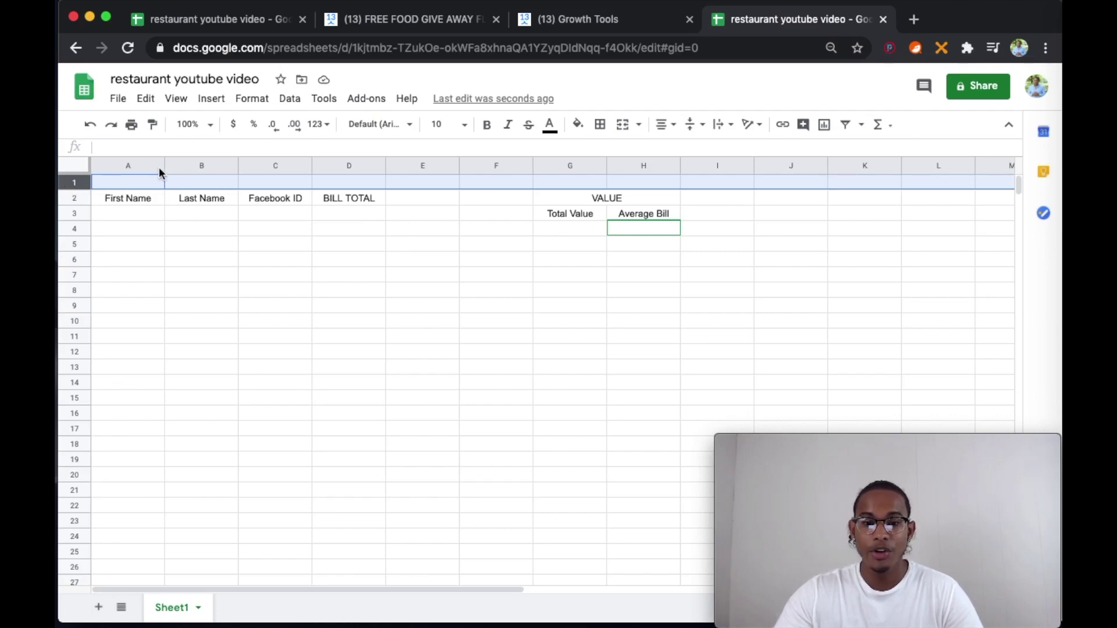
click(623, 125)
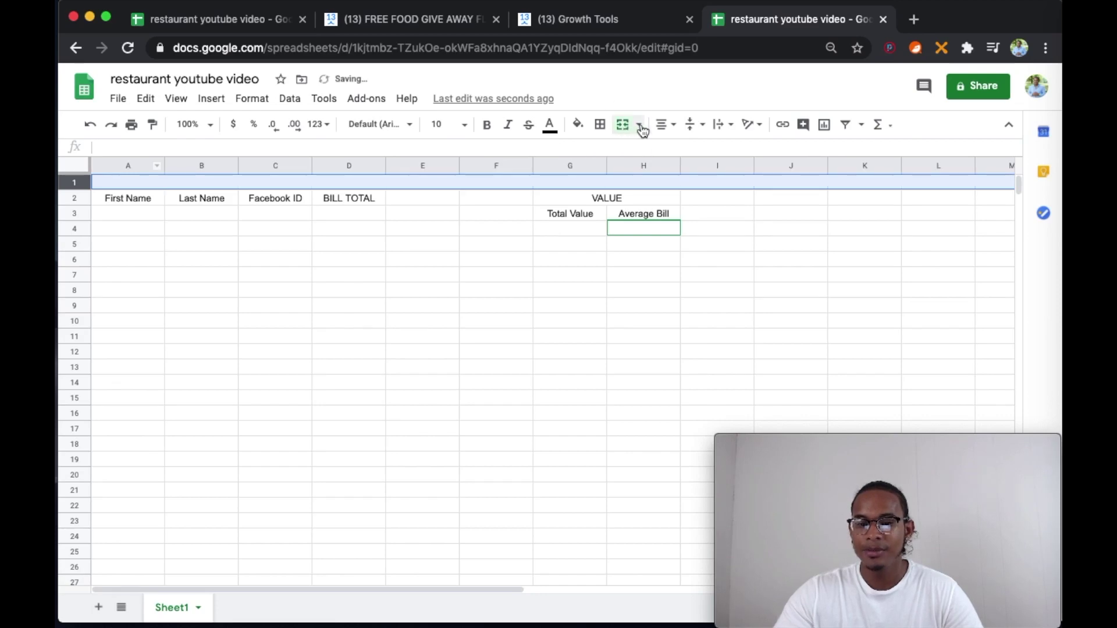
click(640, 126)
click(656, 175)
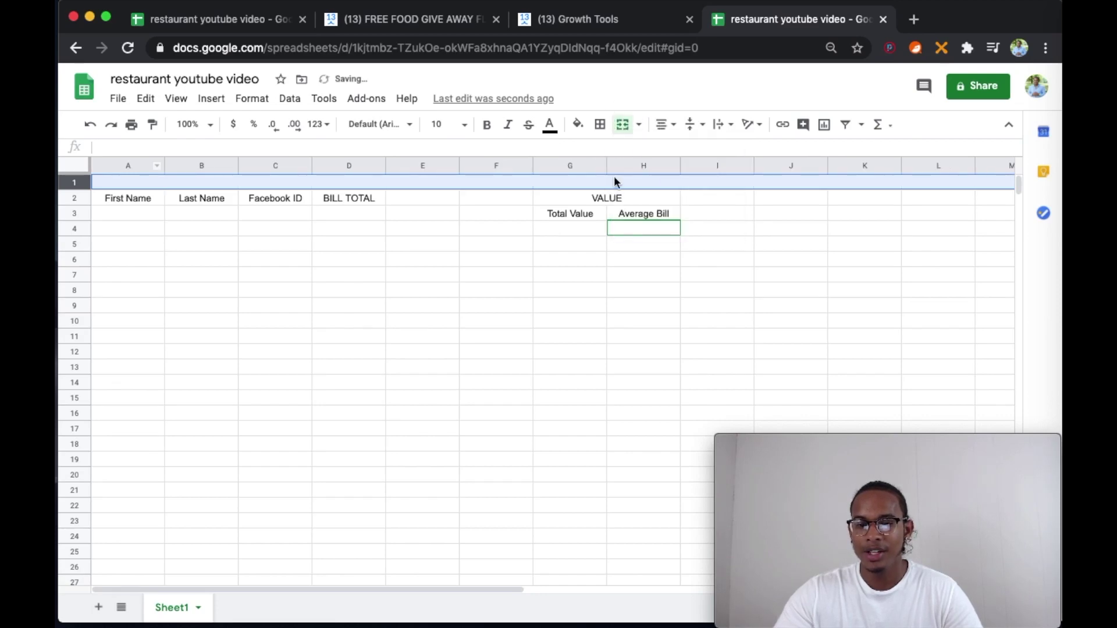
Step: Enter the title "RESTAURANT YOUTUBE VIDEO" in the merged first row
double_click(570, 182)
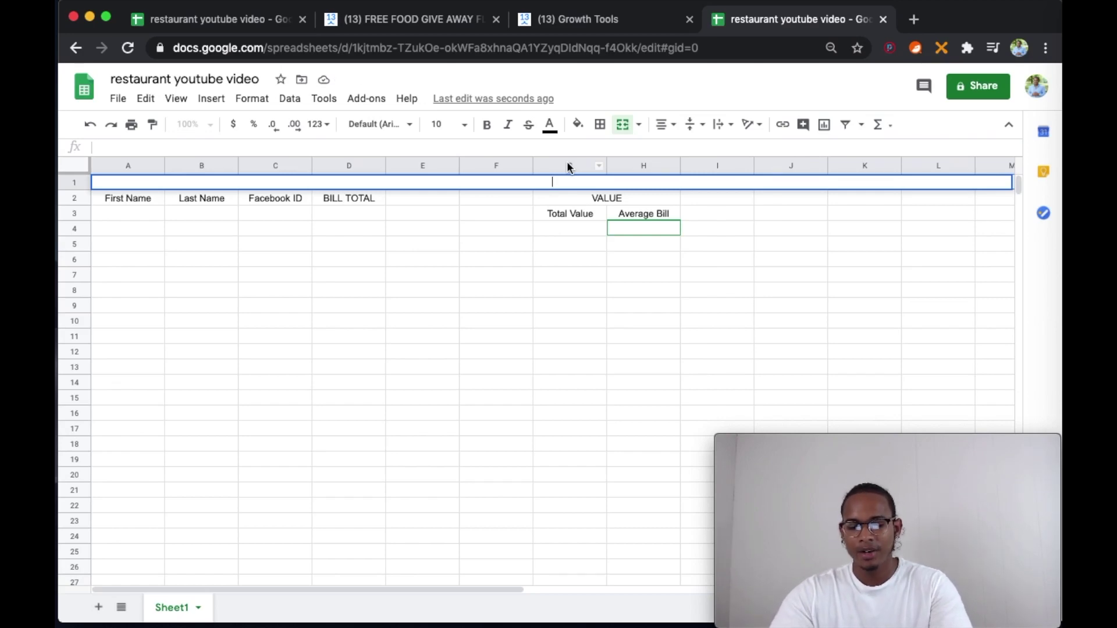
text(RES)
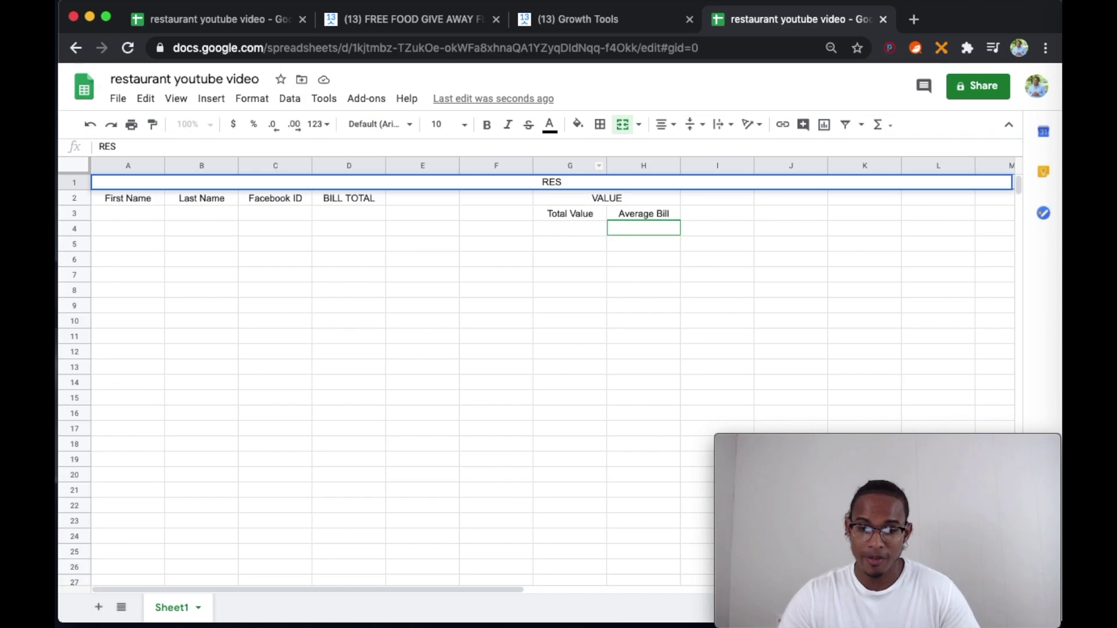
text(TAURANT)
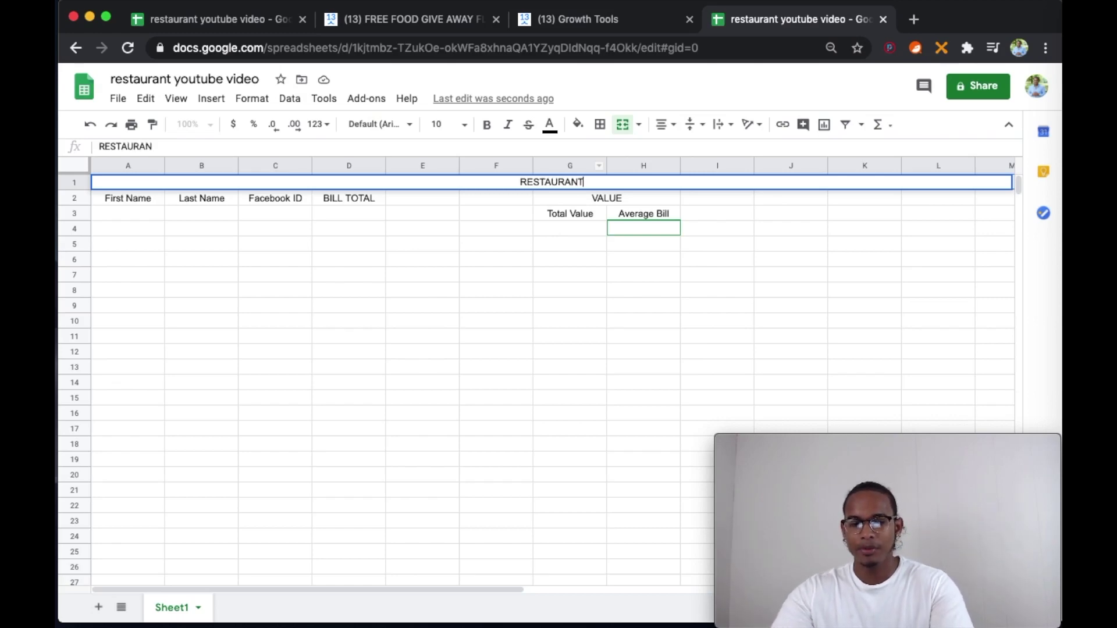
text( YOUTUBE V)
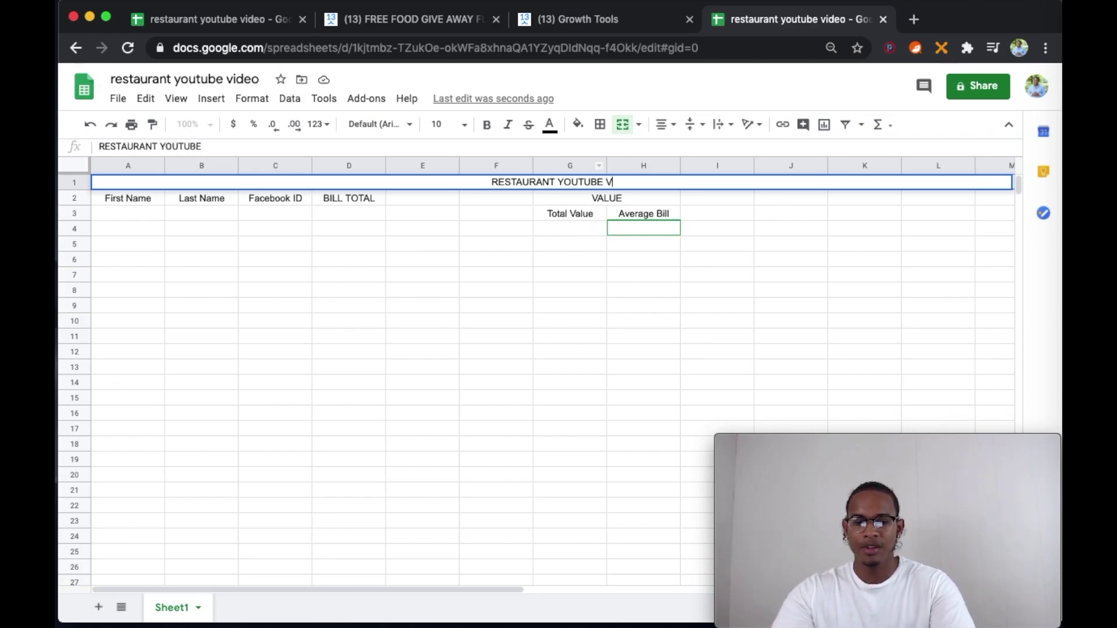
text(IDEO)
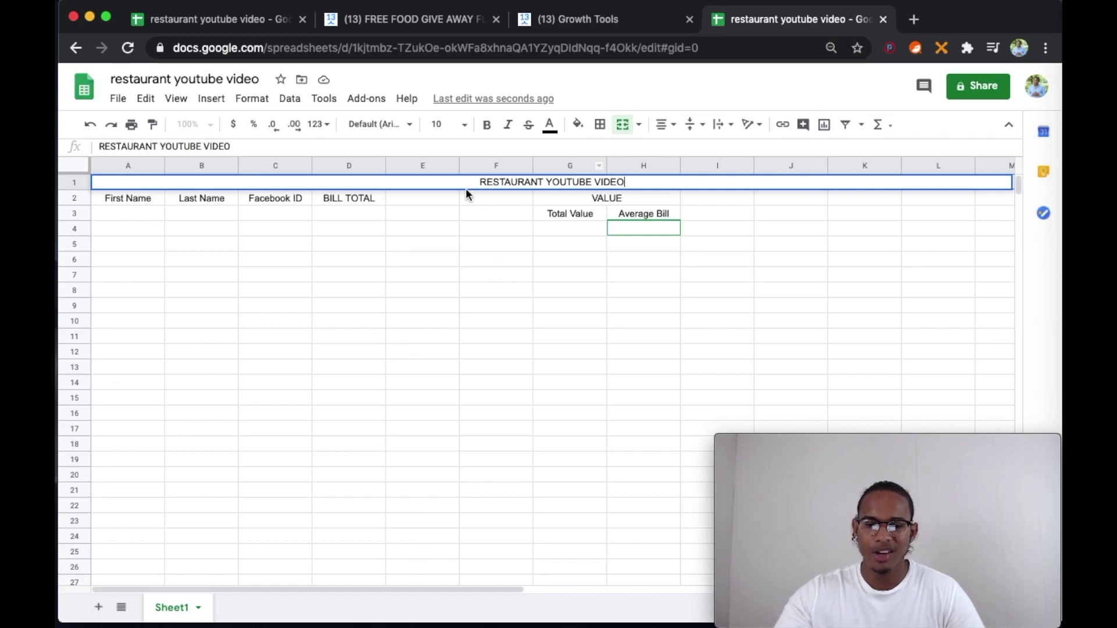
key(Return)
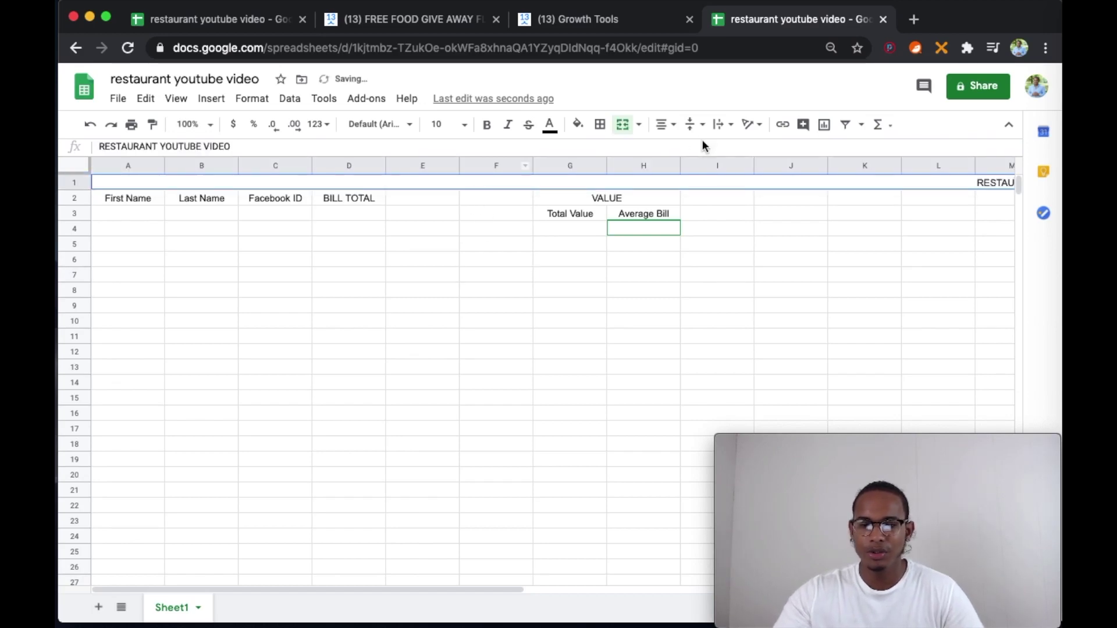
Step: Try left alignment on the row 1 title and set it back to center alignment
click(664, 125)
click(666, 127)
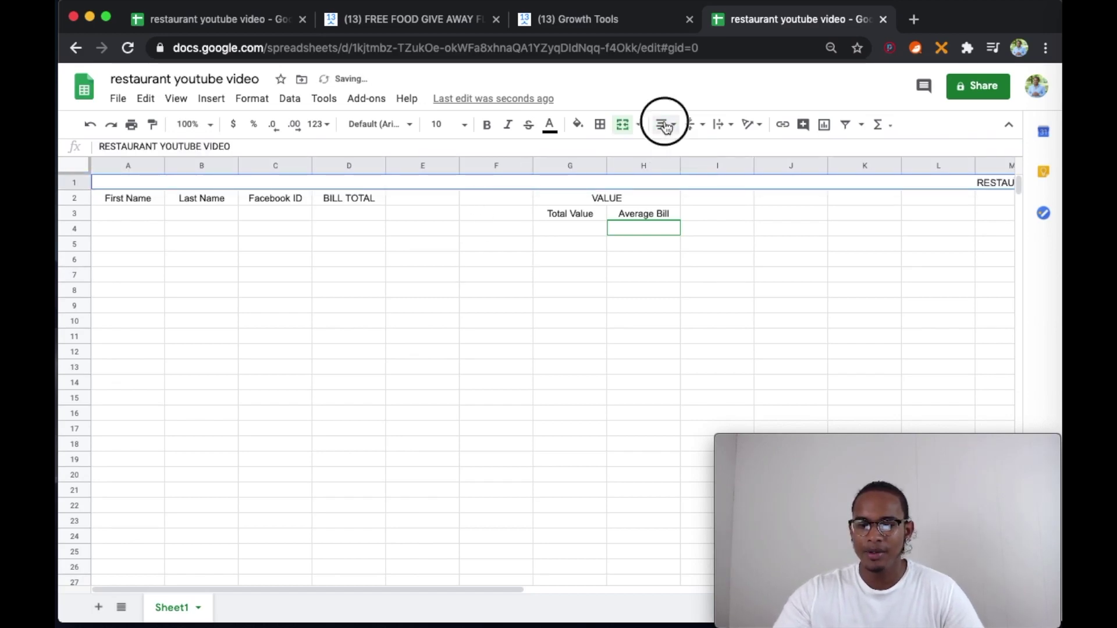
click(666, 126)
click(663, 149)
click(667, 124)
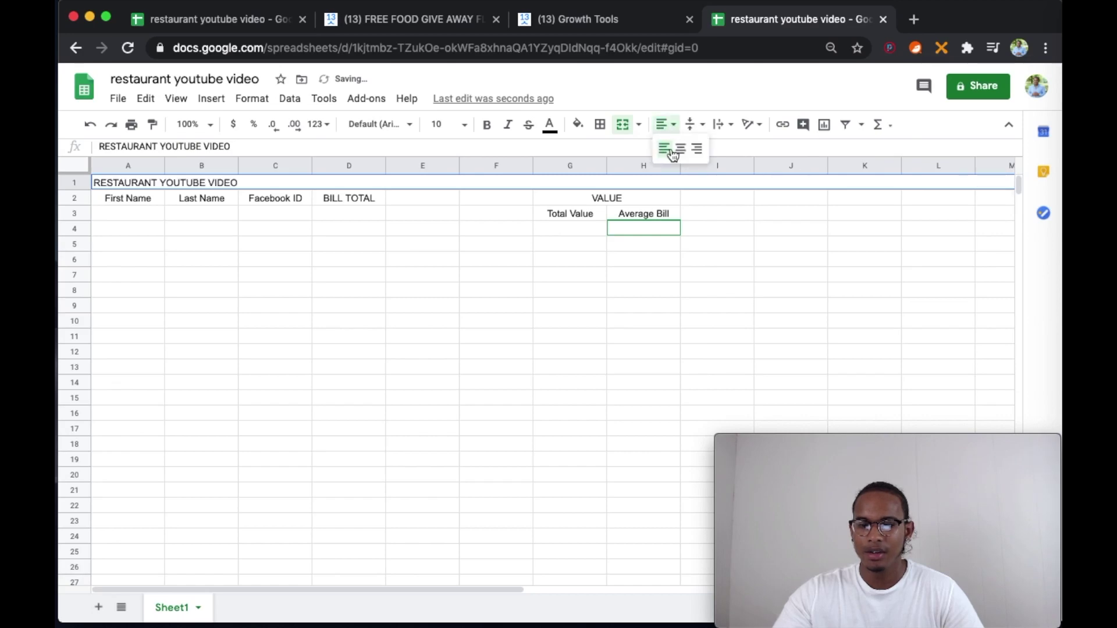
click(678, 150)
click(676, 259)
click(641, 183)
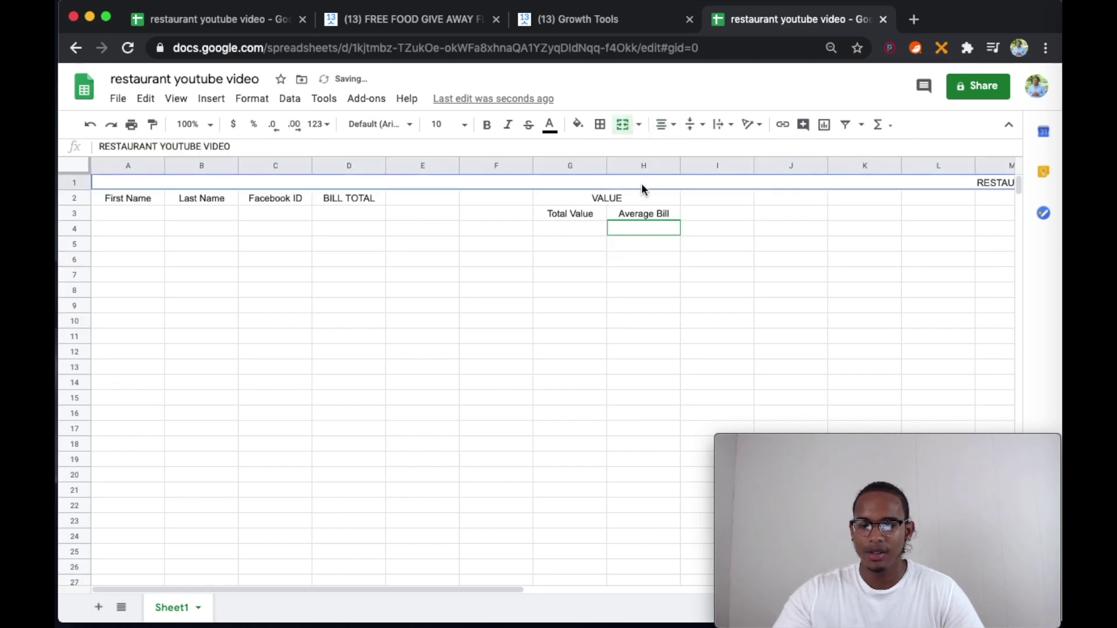
Step: Unmerge the title row and apply Merge all to its cells again
click(623, 125)
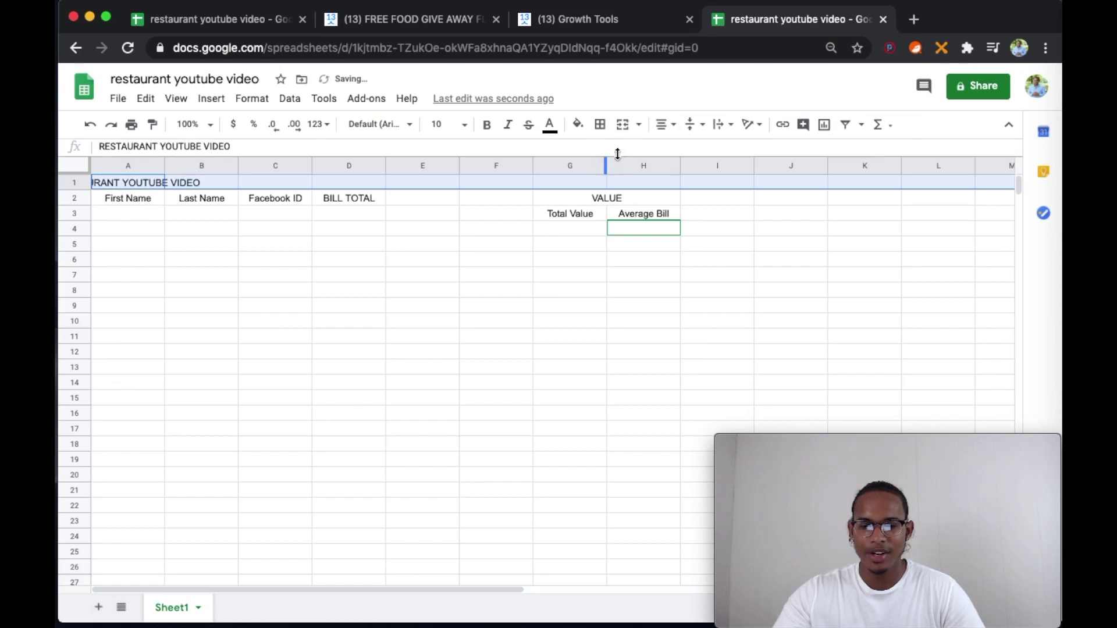
click(638, 125)
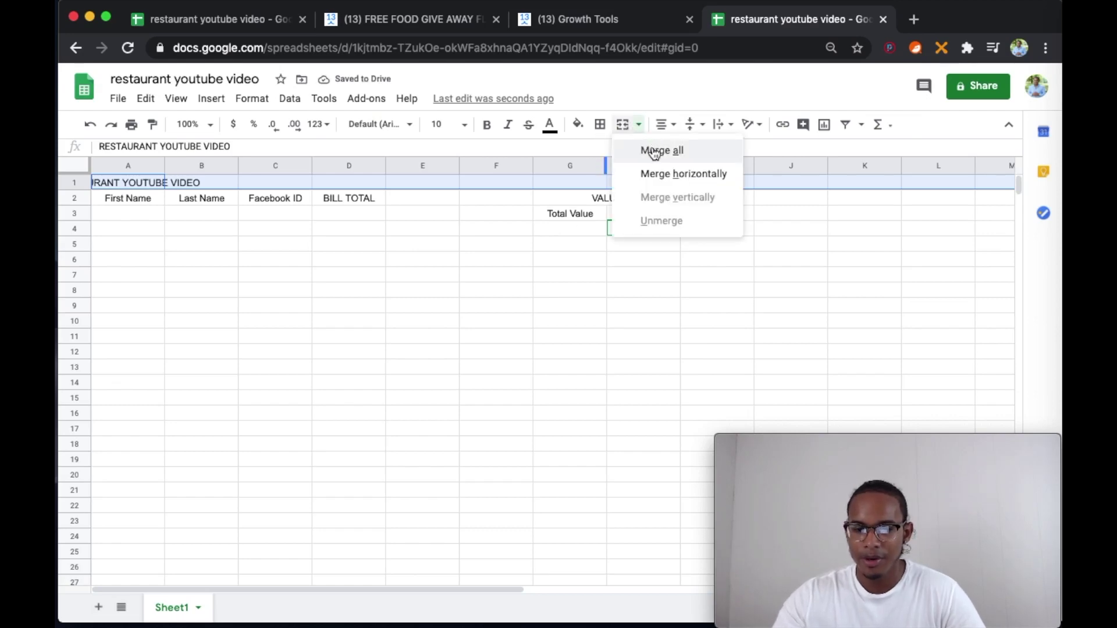
click(654, 152)
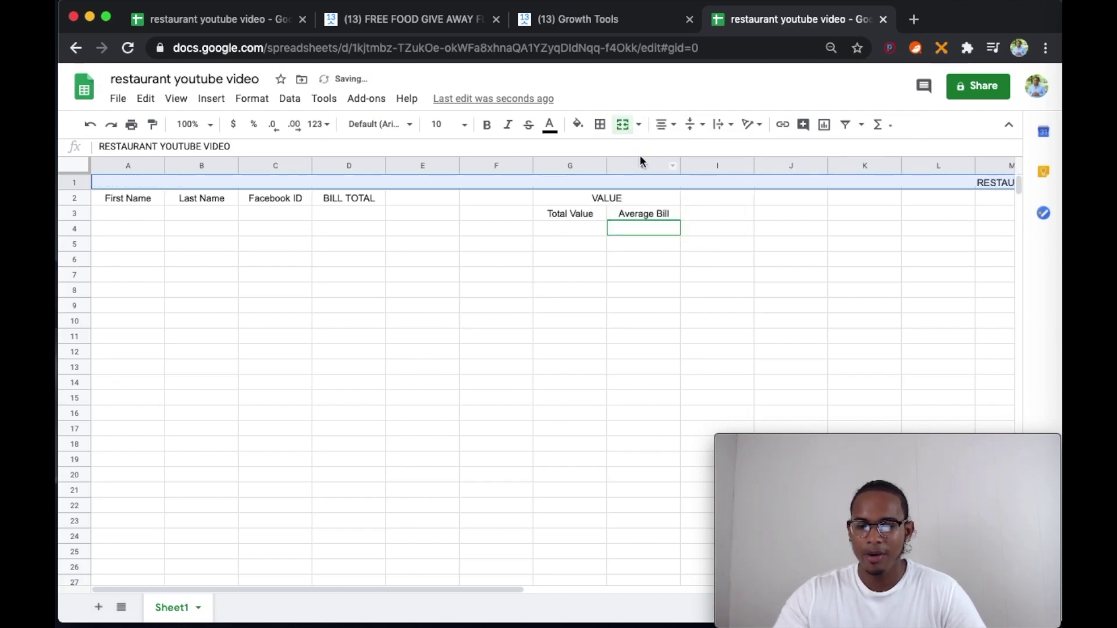
click(638, 125)
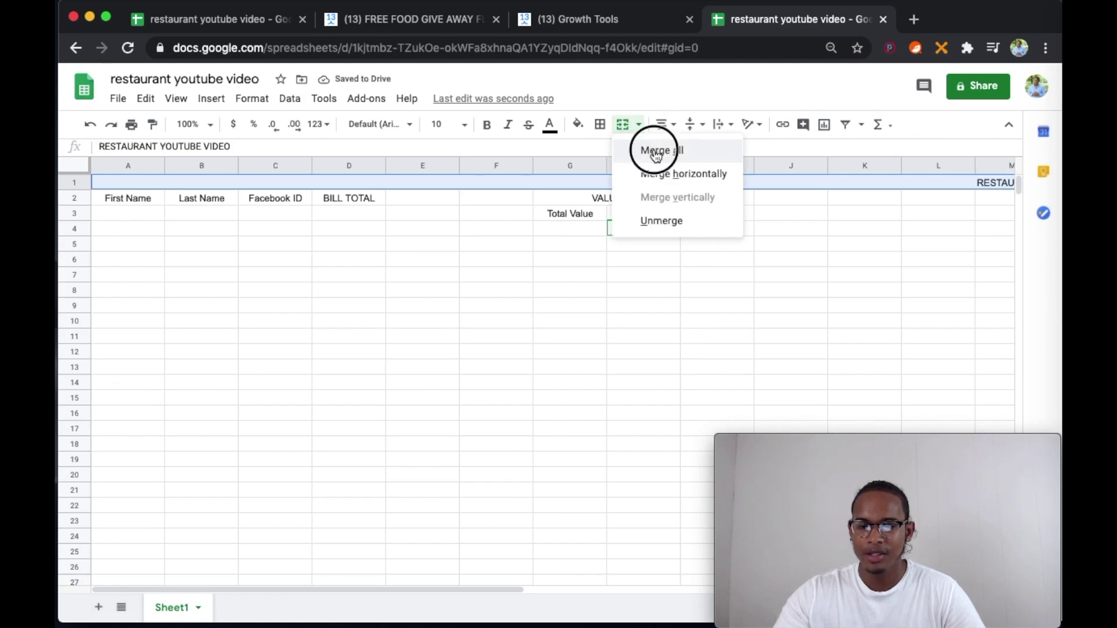
click(655, 152)
Step: Unmerge the title row so that row 1 consists of individual cells
click(734, 227)
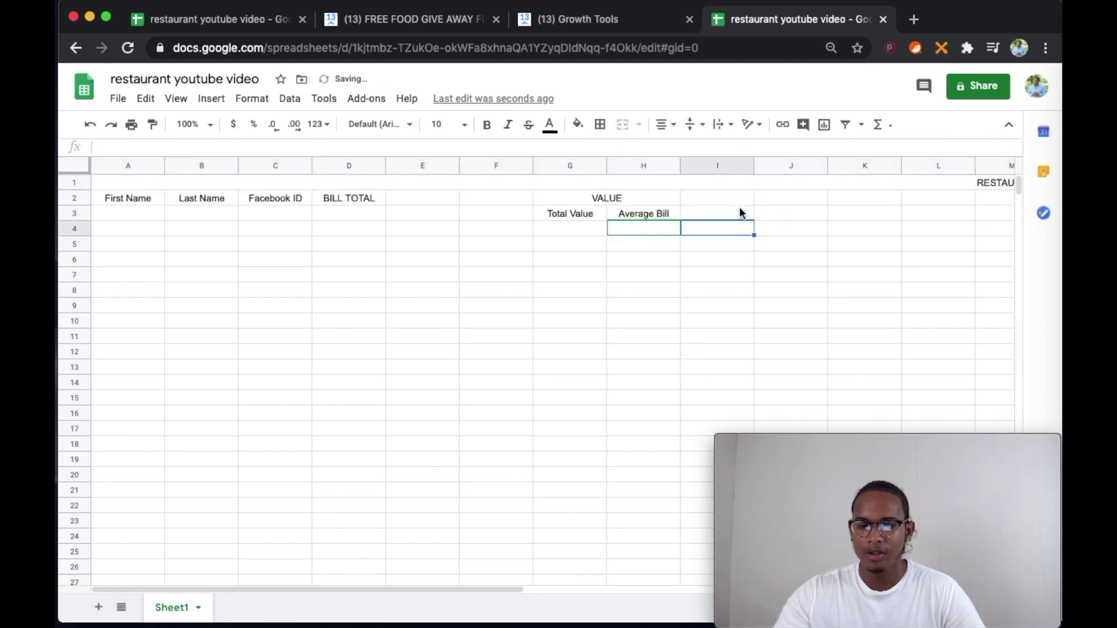
click(717, 183)
click(622, 124)
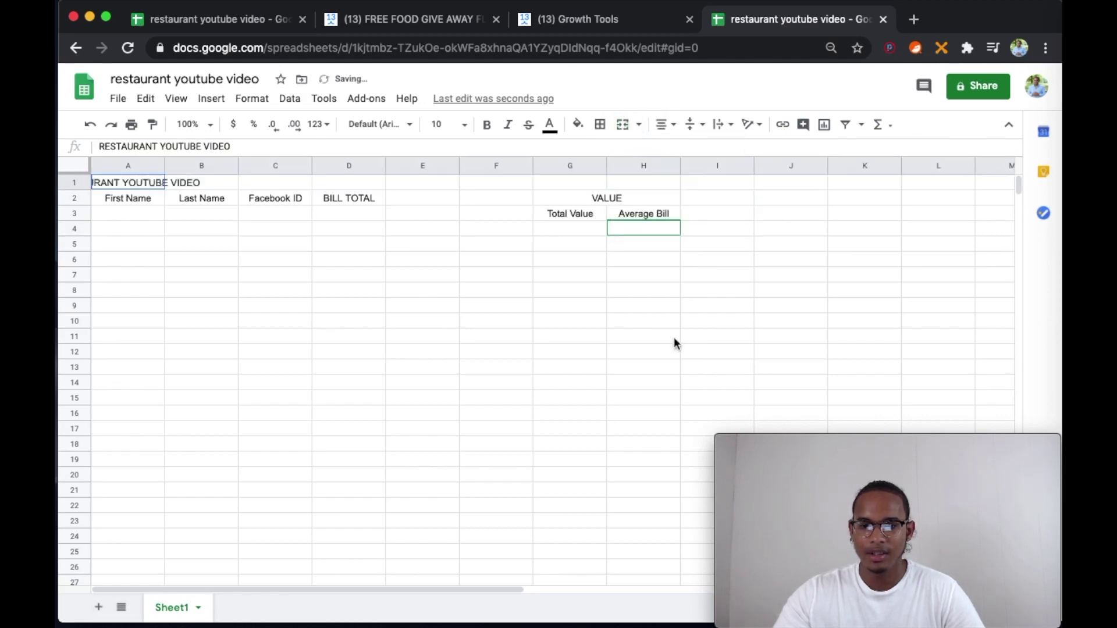
Step: Merge cells A1 through I1 with Merge all so the title spans the row
click(674, 338)
click(147, 219)
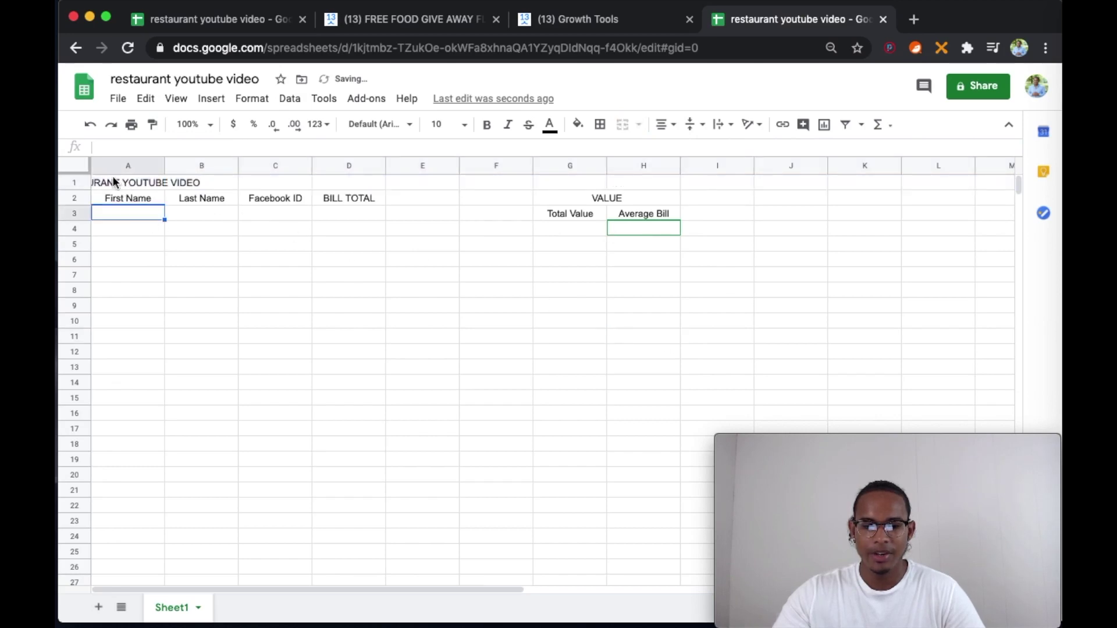
drag(114, 182, 727, 187)
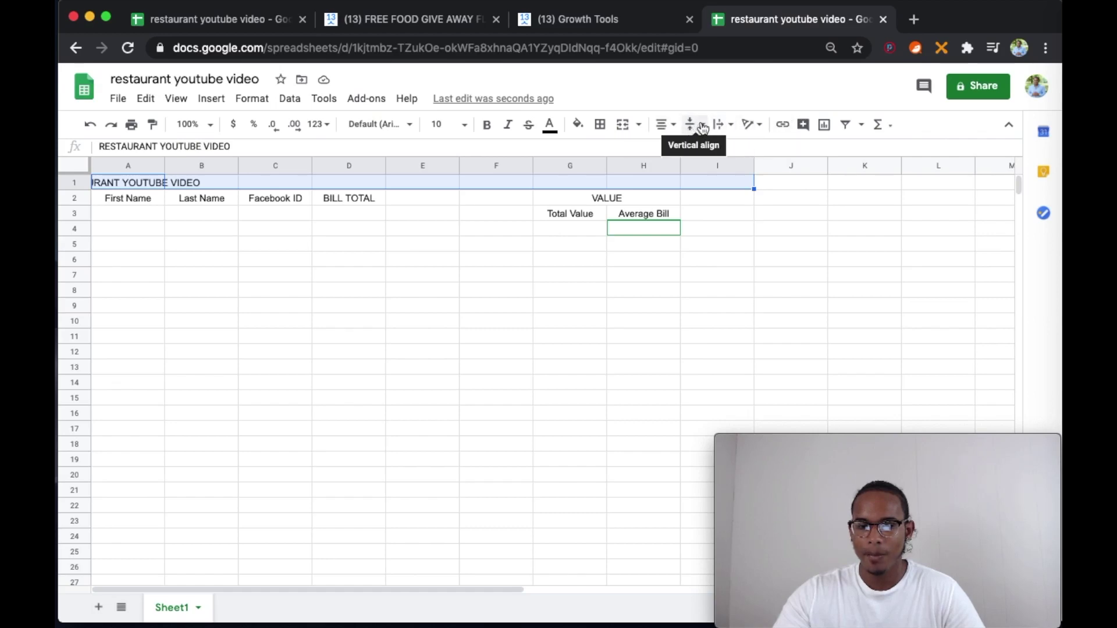
click(640, 125)
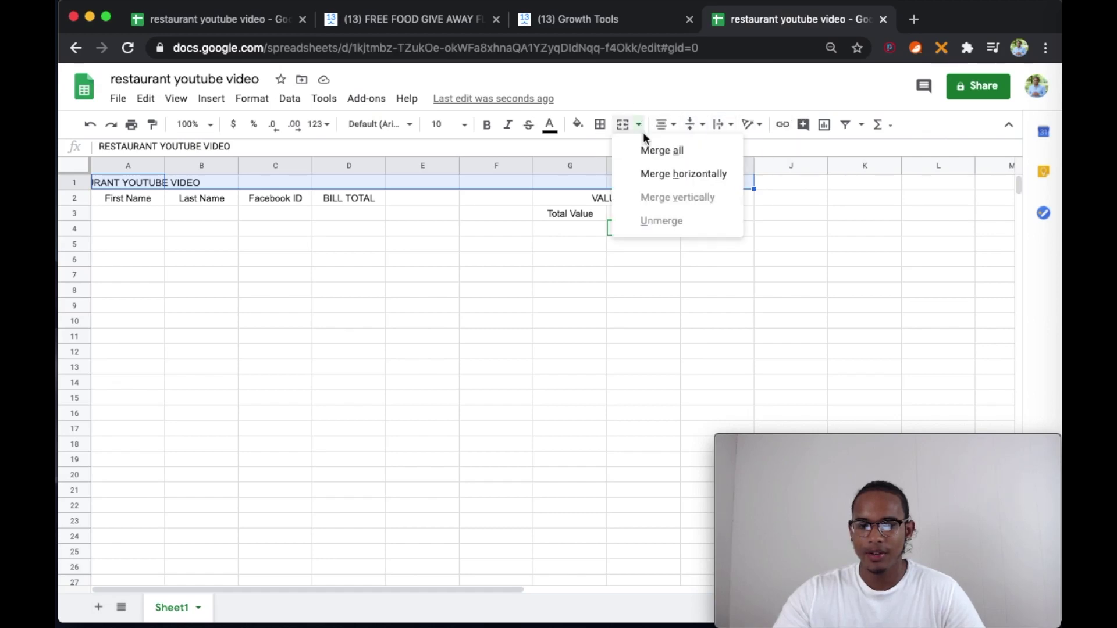
click(662, 150)
click(568, 308)
click(382, 186)
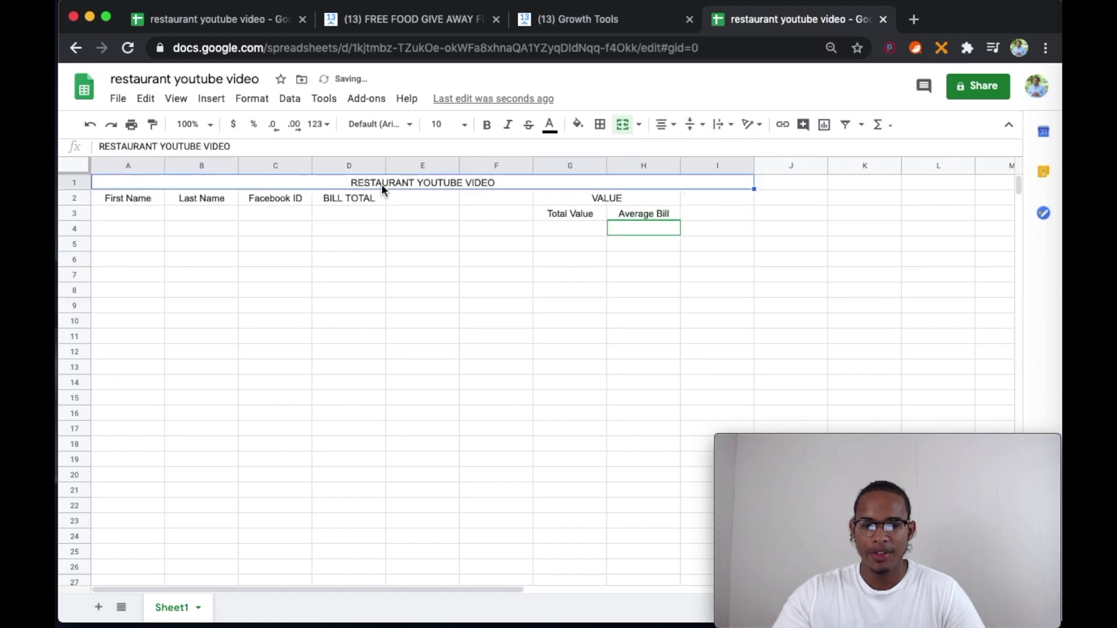
click(436, 276)
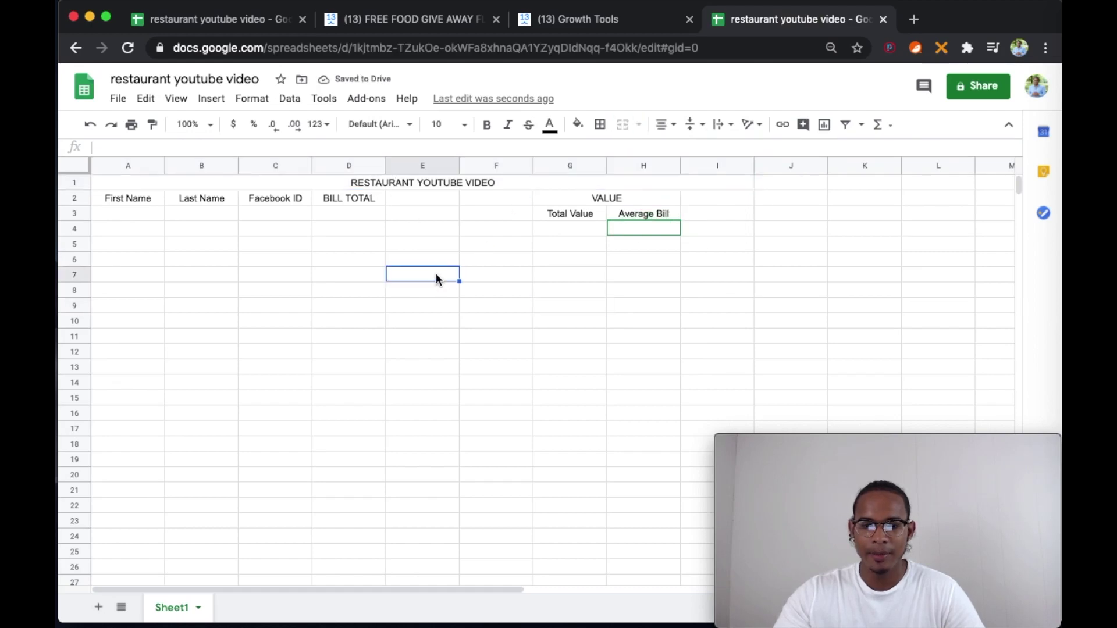
click(424, 176)
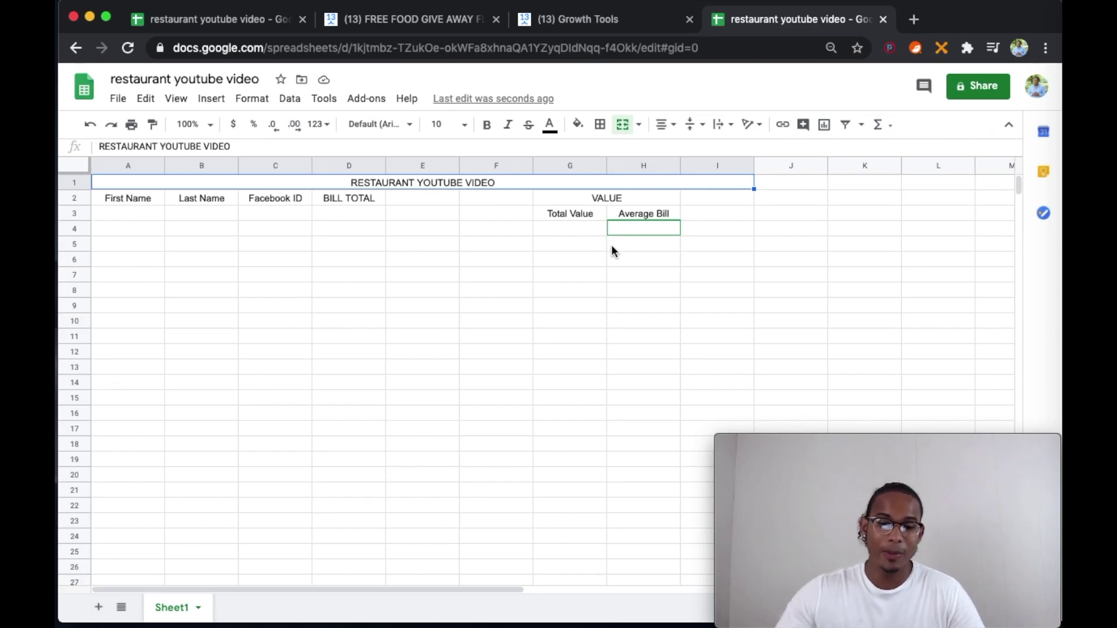
click(447, 289)
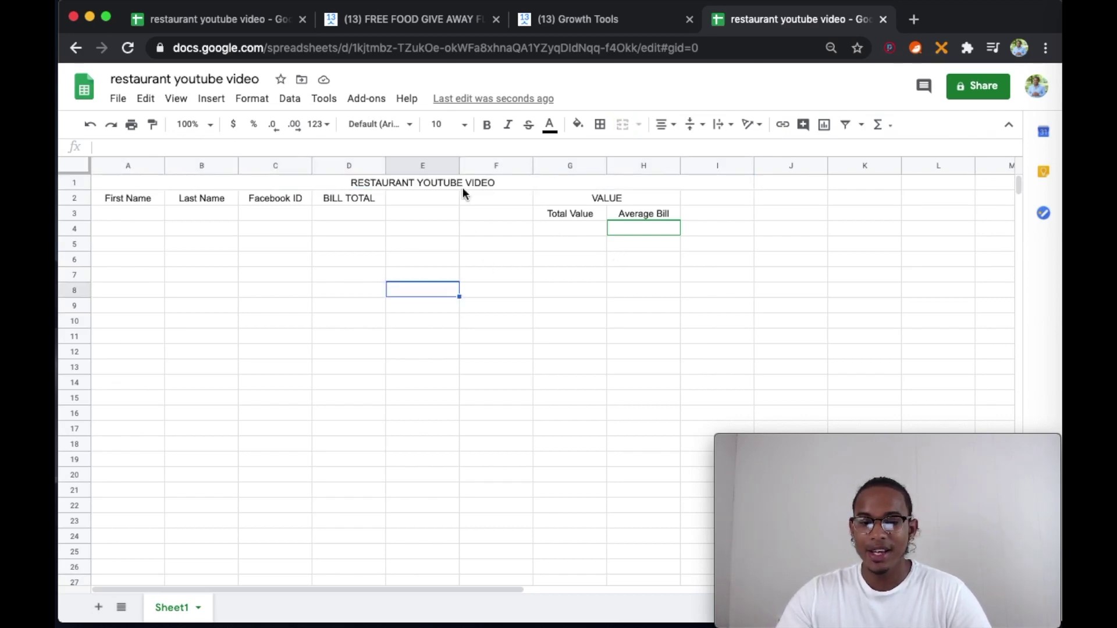
Step: Widen the BILL TOTAL column slightly
click(130, 197)
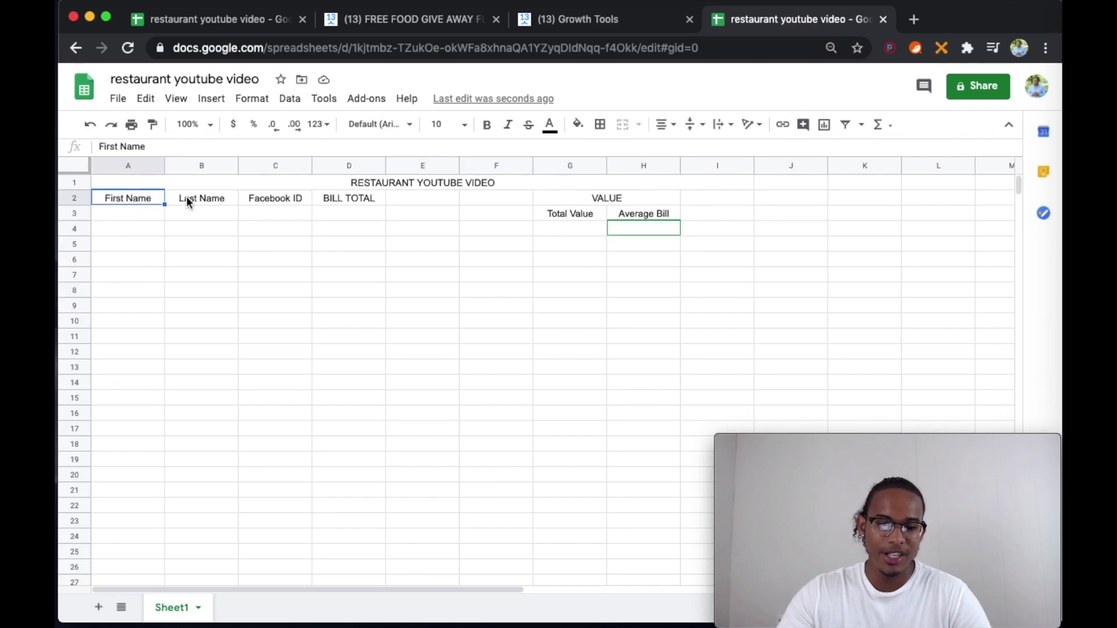
click(203, 201)
click(271, 198)
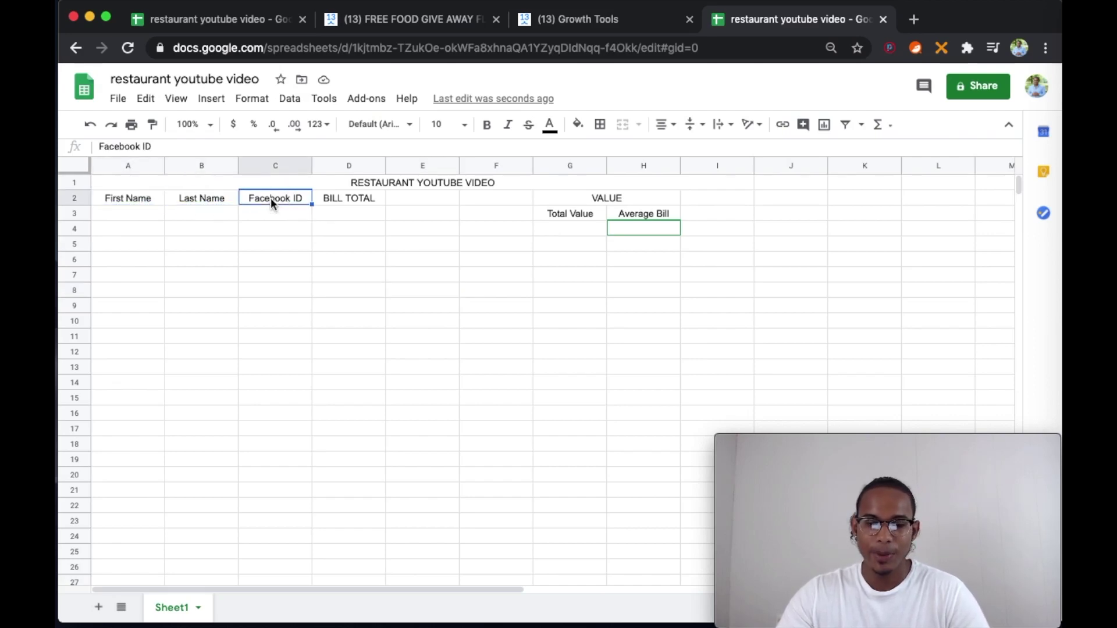
click(337, 199)
drag(386, 159, 403, 159)
click(376, 226)
click(369, 210)
drag(370, 268, 357, 428)
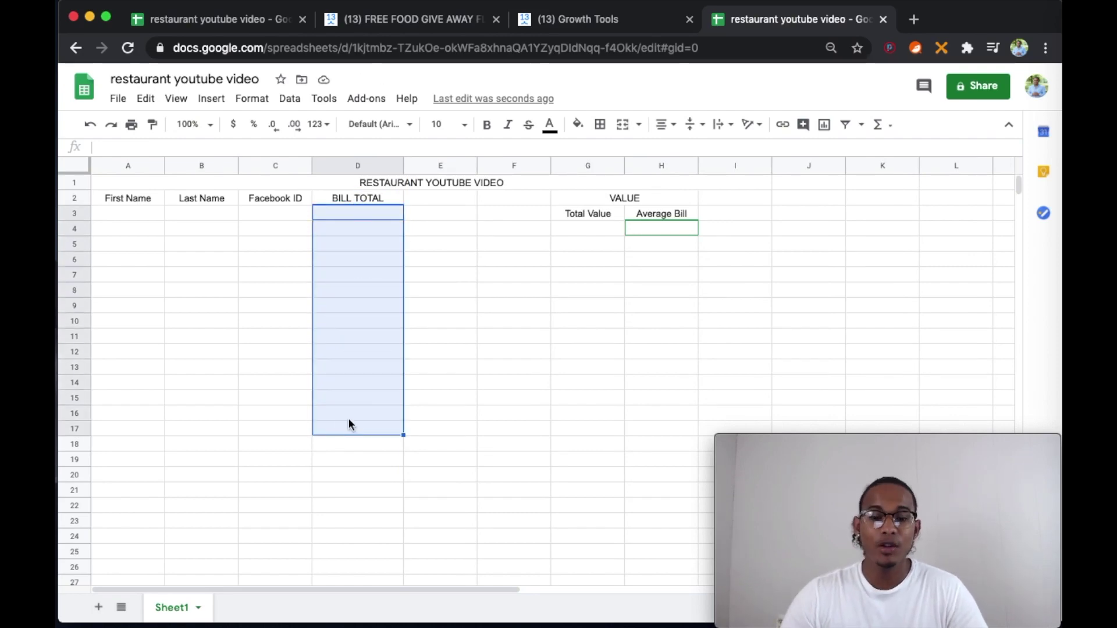
click(455, 384)
drag(358, 213, 356, 567)
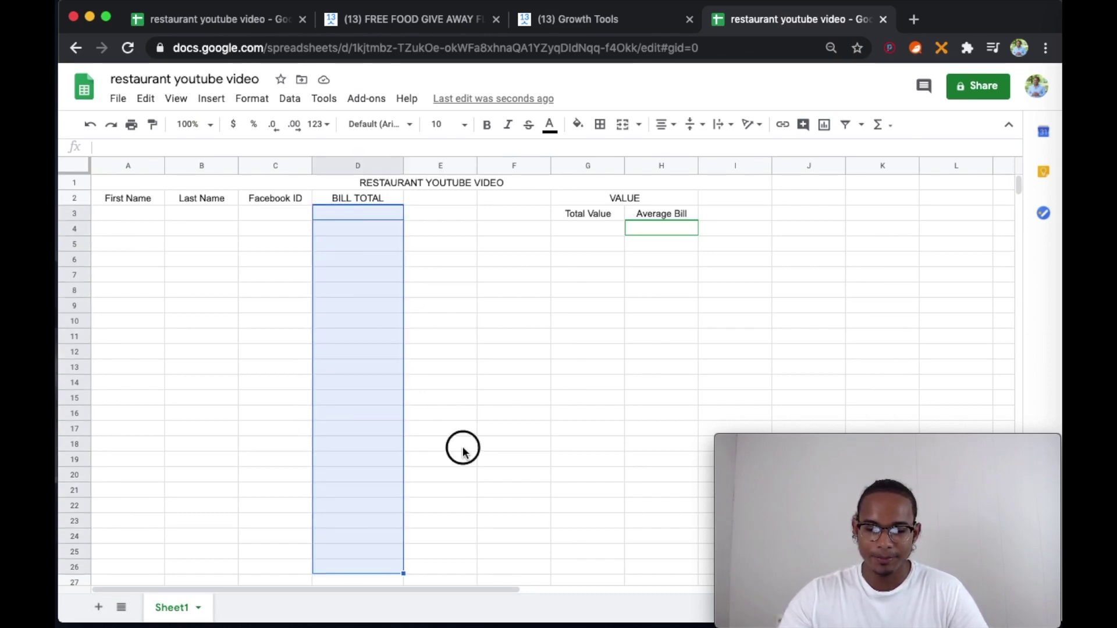
click(463, 451)
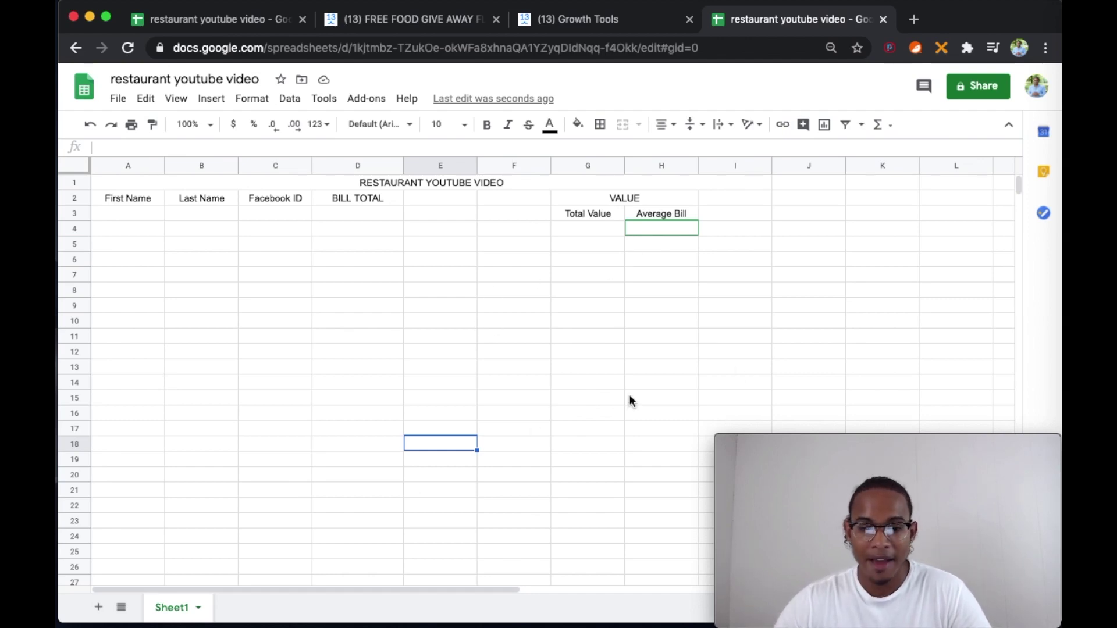
Step: Switch to ManyChat, reselect Sheet1 as the worksheet for the Insert Row action, and browse the ManyChat Data fields
click(430, 19)
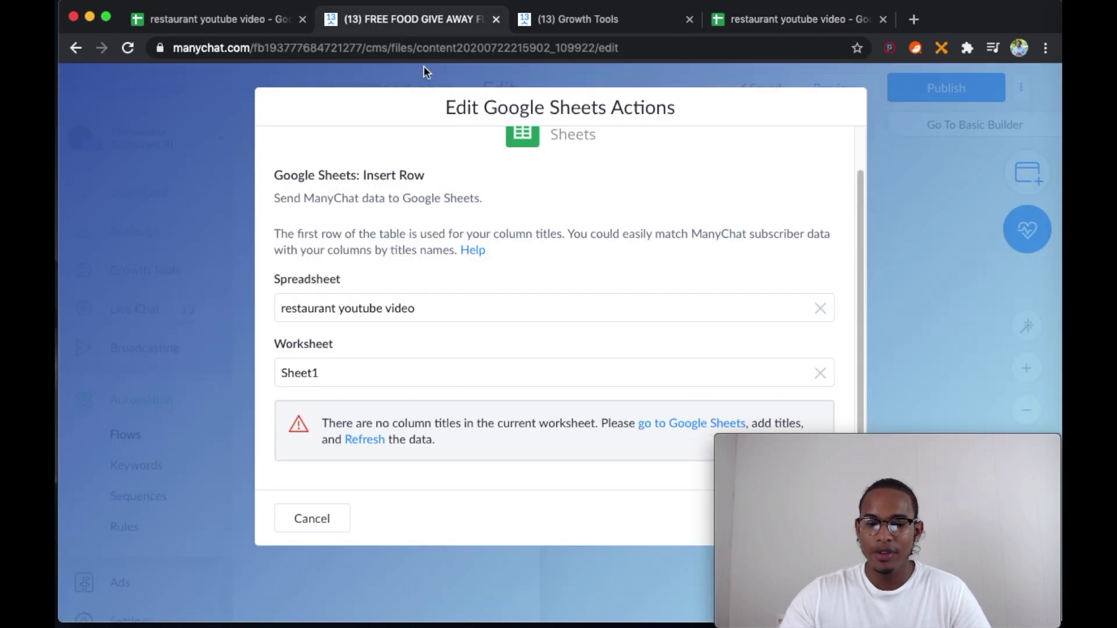
click(402, 381)
click(357, 406)
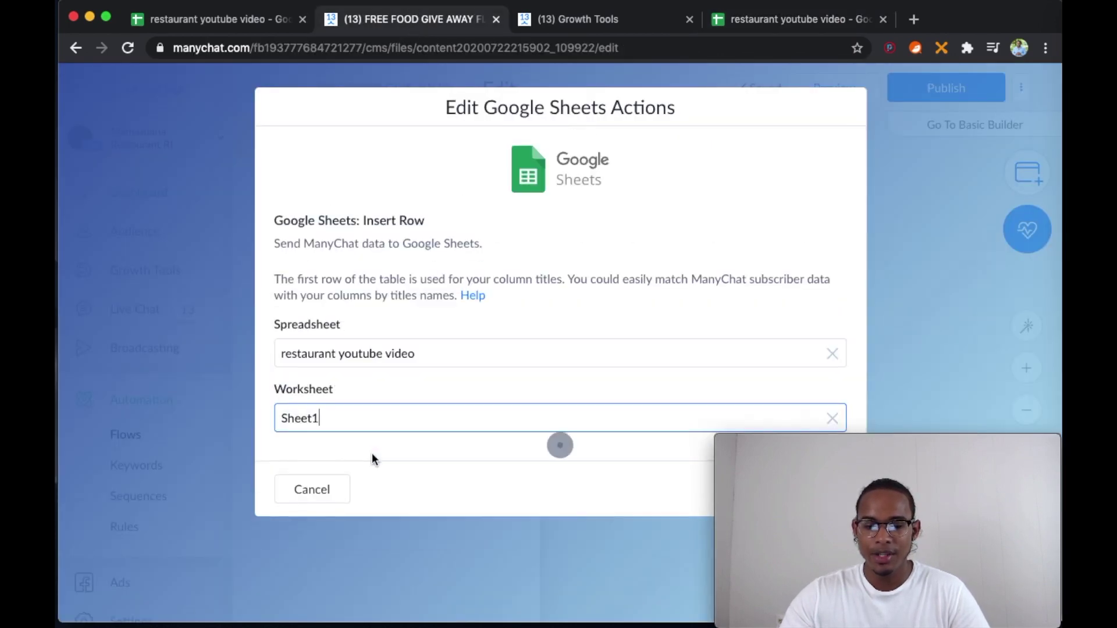
scroll(357, 417, down, 1)
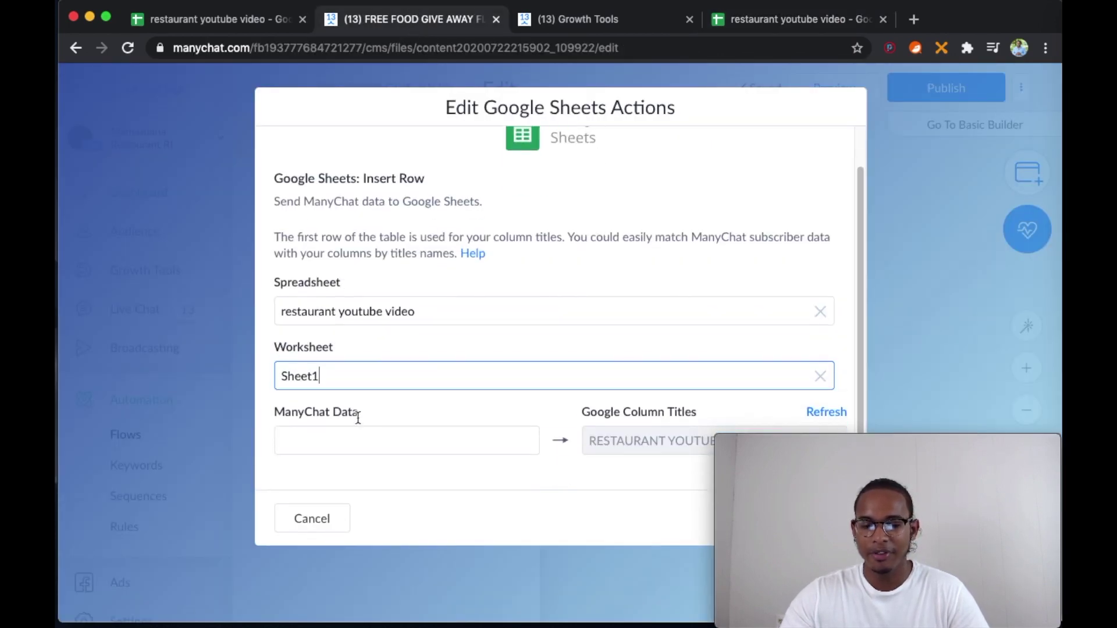
click(413, 436)
scroll(524, 399, down, 3)
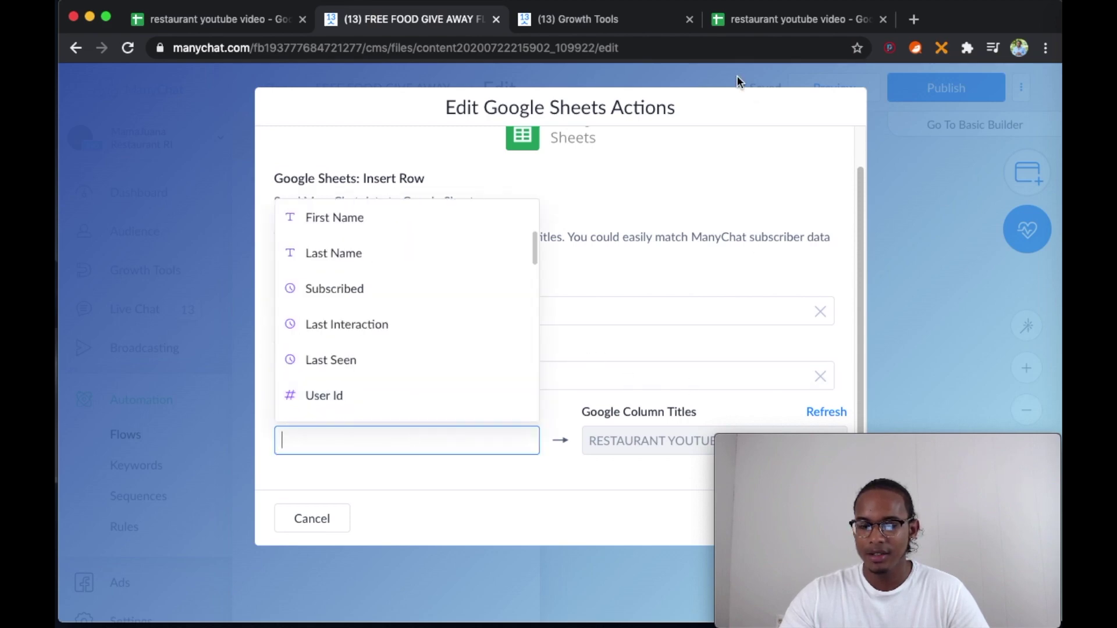
Step: Close the duplicate spreadsheet tab and refresh the Google column titles in the Insert Row action
drag(580, 107, 675, 87)
mouse_move(968, 17)
mouse_down()
mouse_move(943, 12)
mouse_move(968, 12)
mouse_up()
click(825, 411)
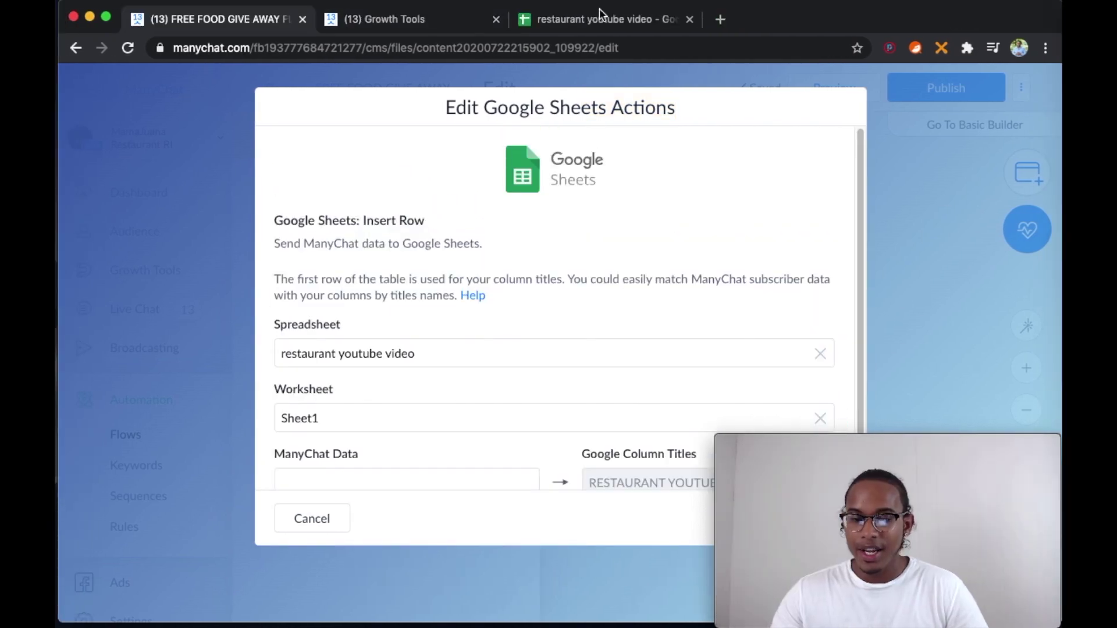
scroll(557, 289, down, 2)
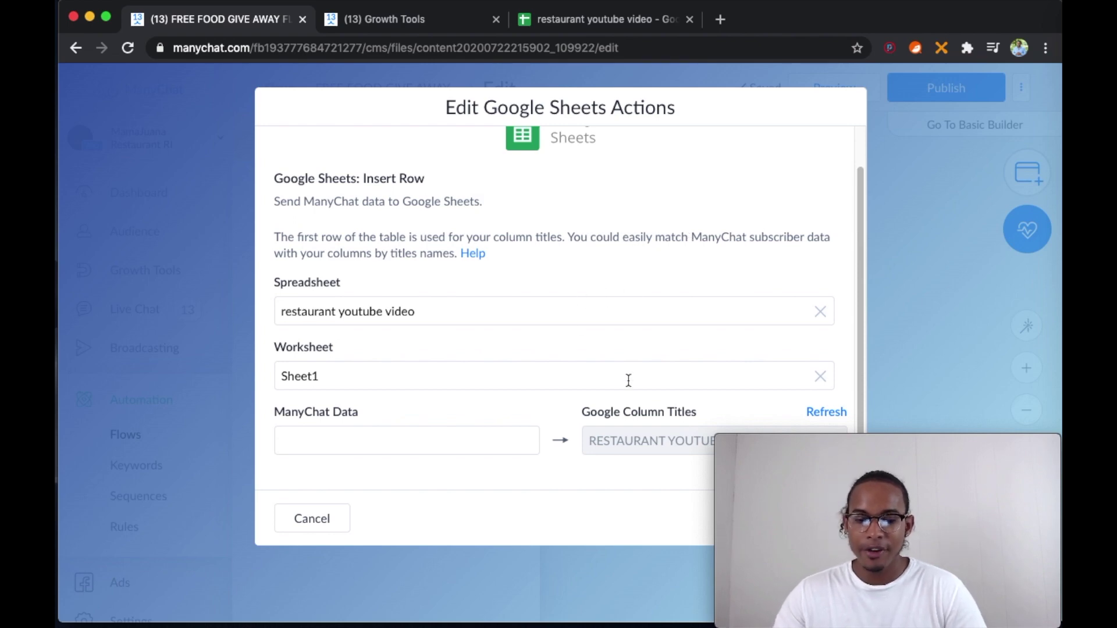
Step: Switch to the restaurant youtube video spreadsheet and delete its title row so the column headers move to row 1
click(531, 29)
click(424, 229)
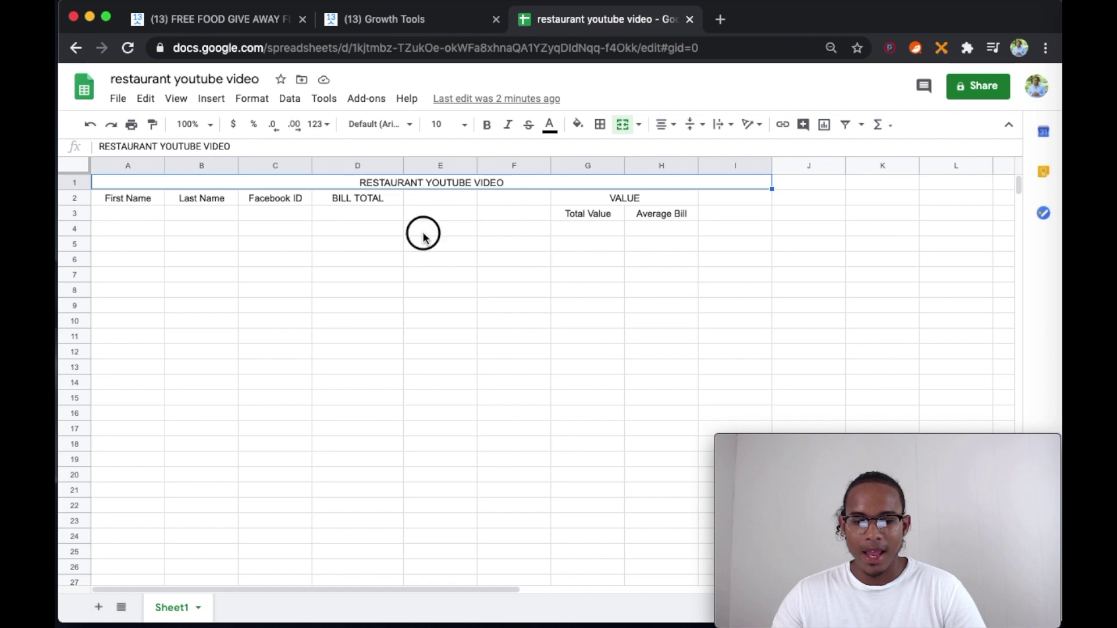
click(428, 181)
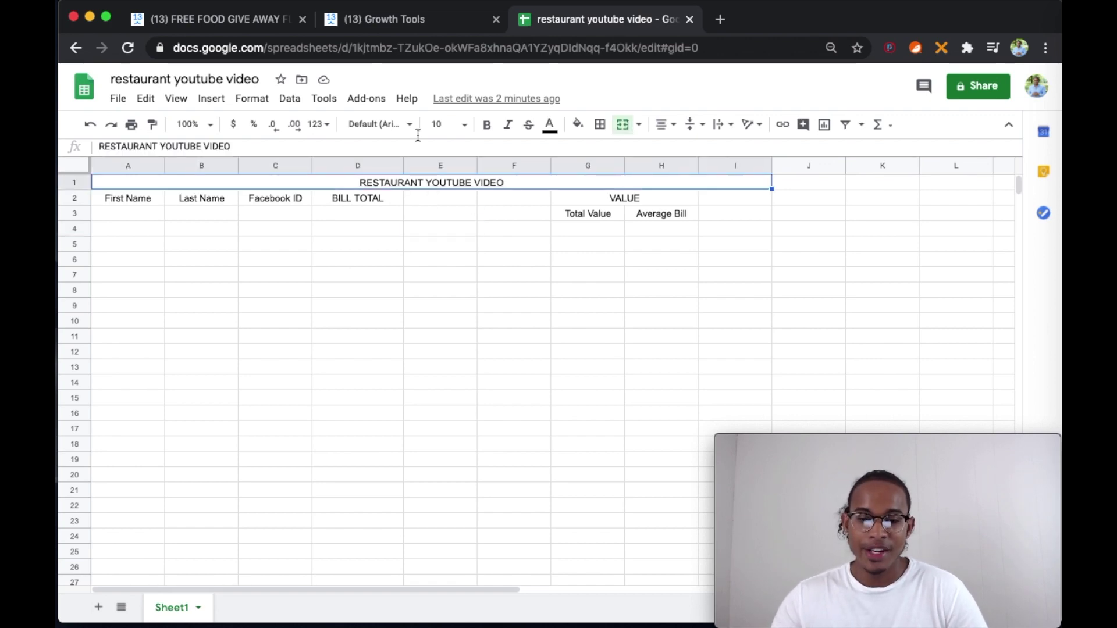
click(247, 29)
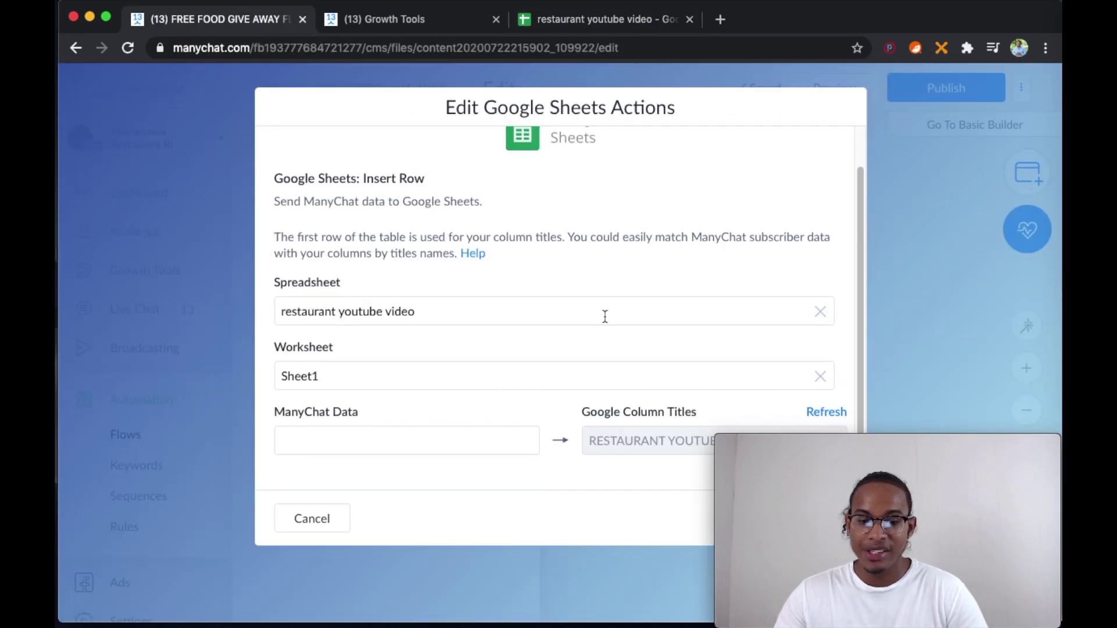
click(546, 19)
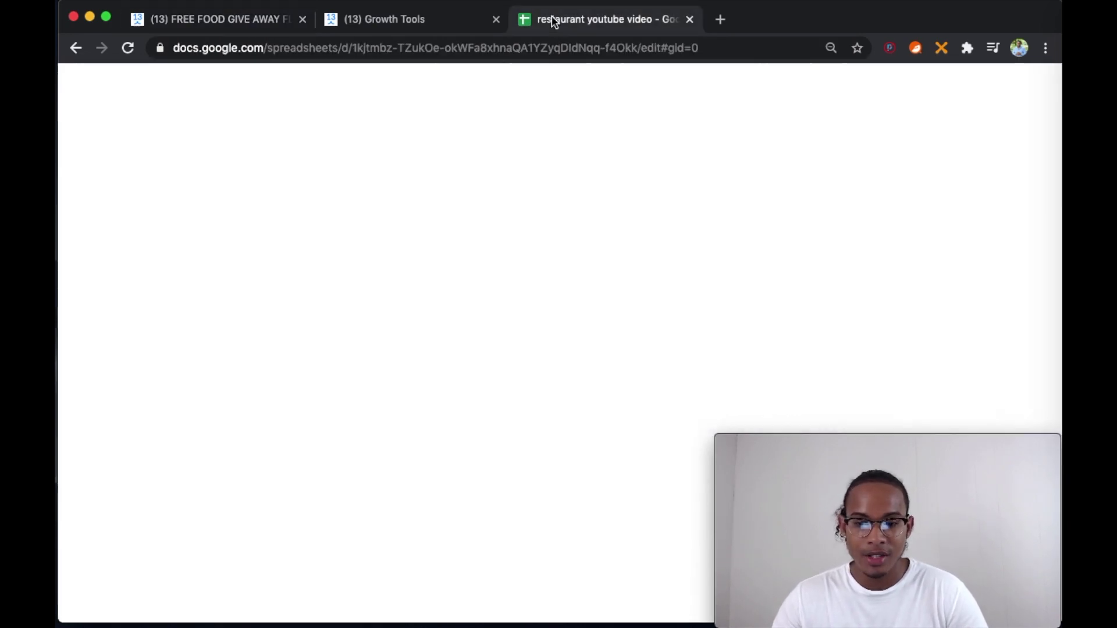
click(74, 182)
right_click(76, 181)
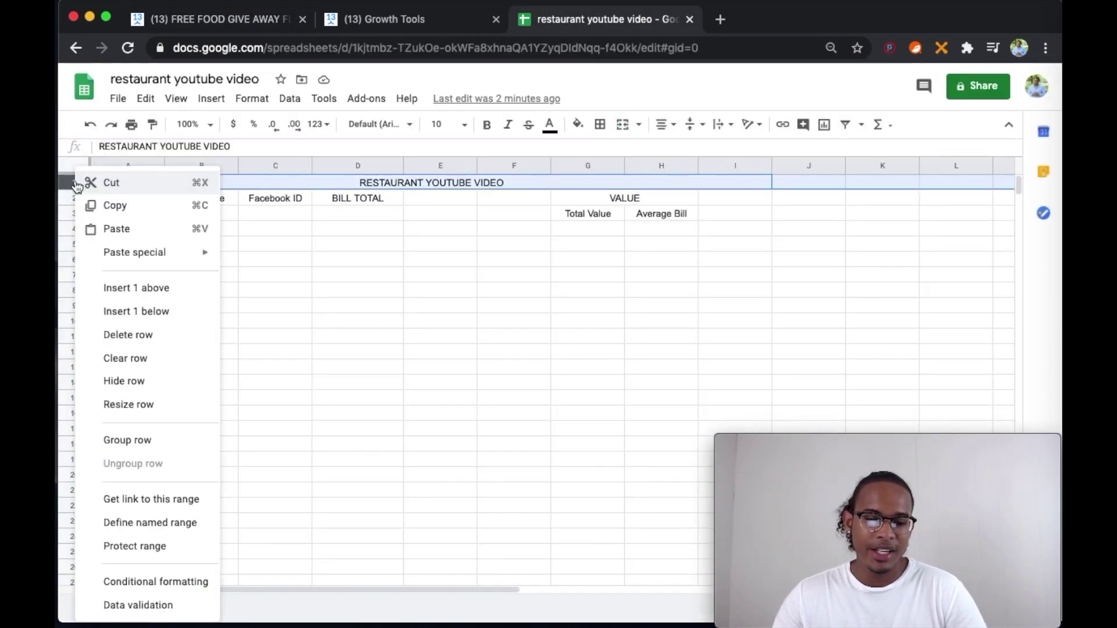
click(169, 335)
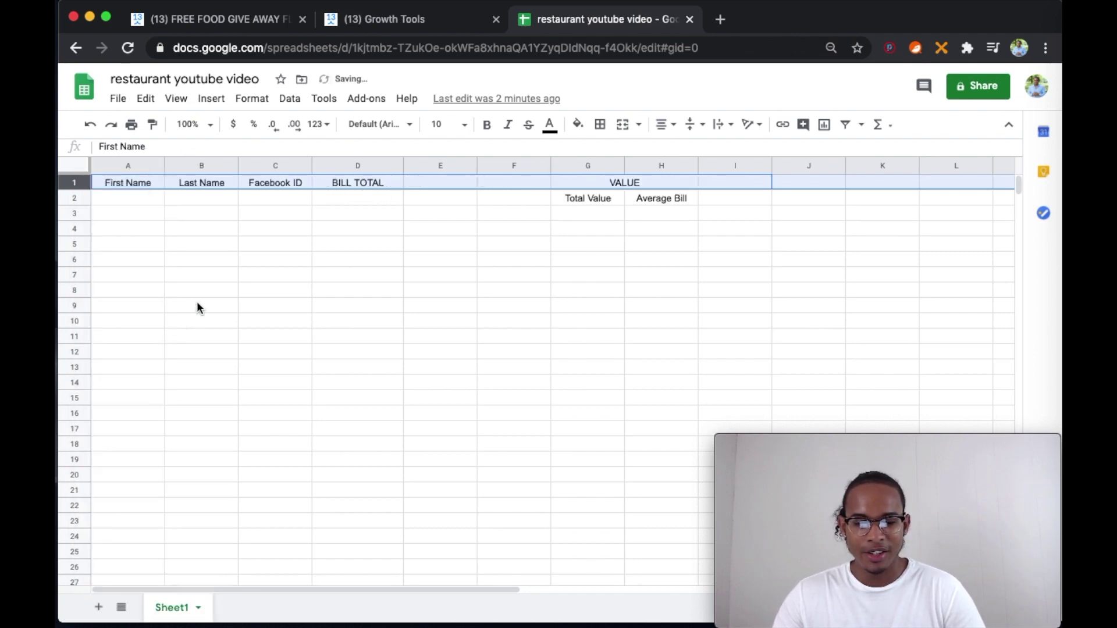
Step: Return to the ManyChat Insert Row action and refresh its Google column titles
click(253, 26)
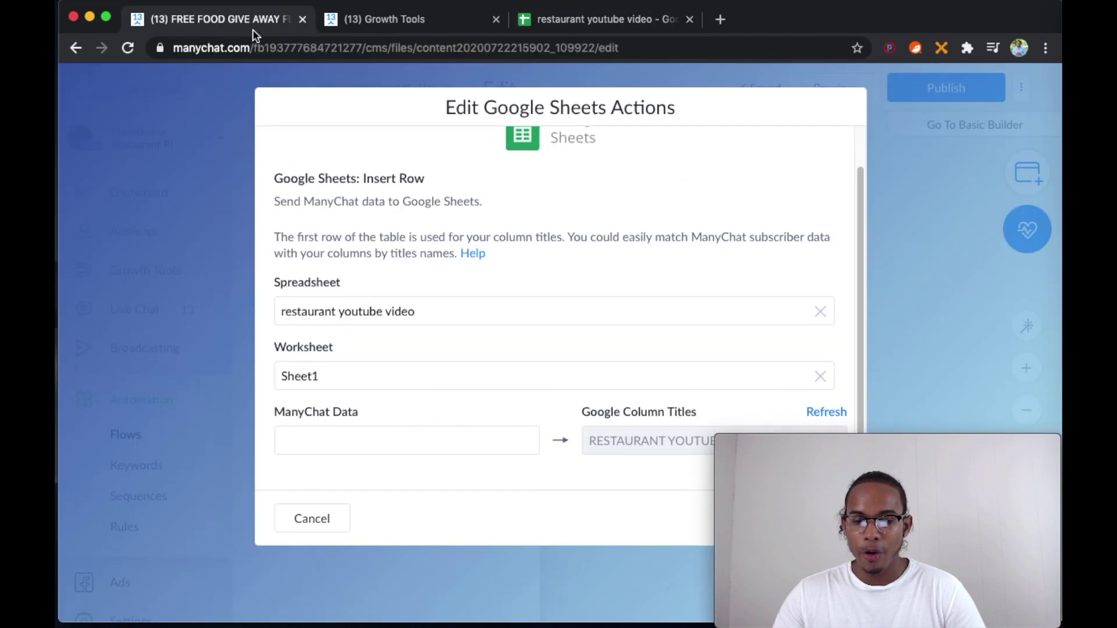
click(842, 411)
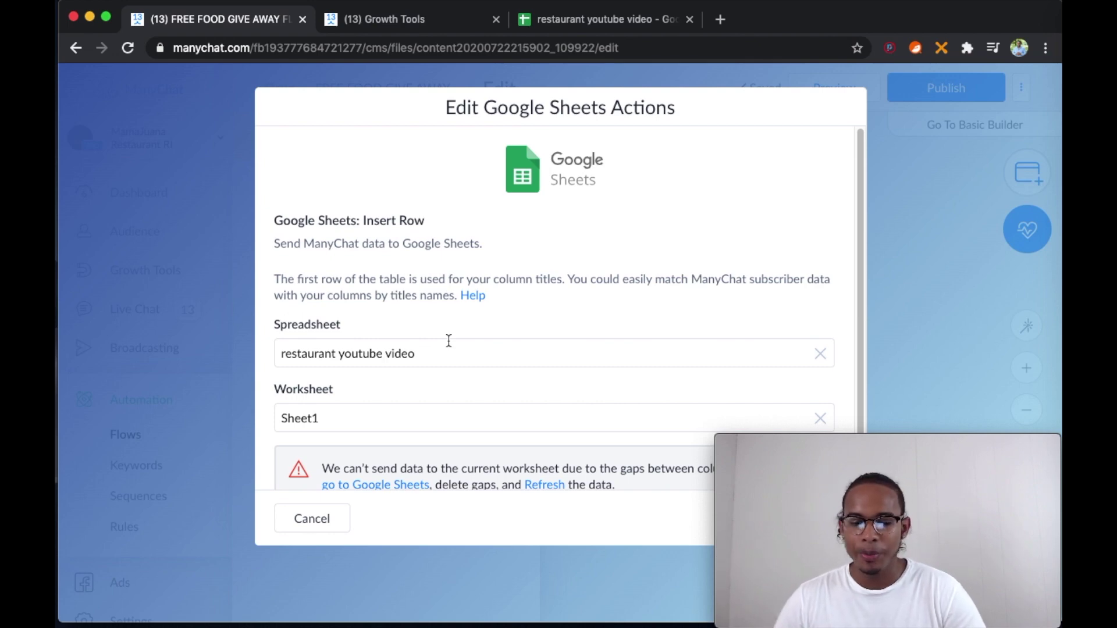
scroll(449, 341, down, 1)
scroll(448, 341, down, 1)
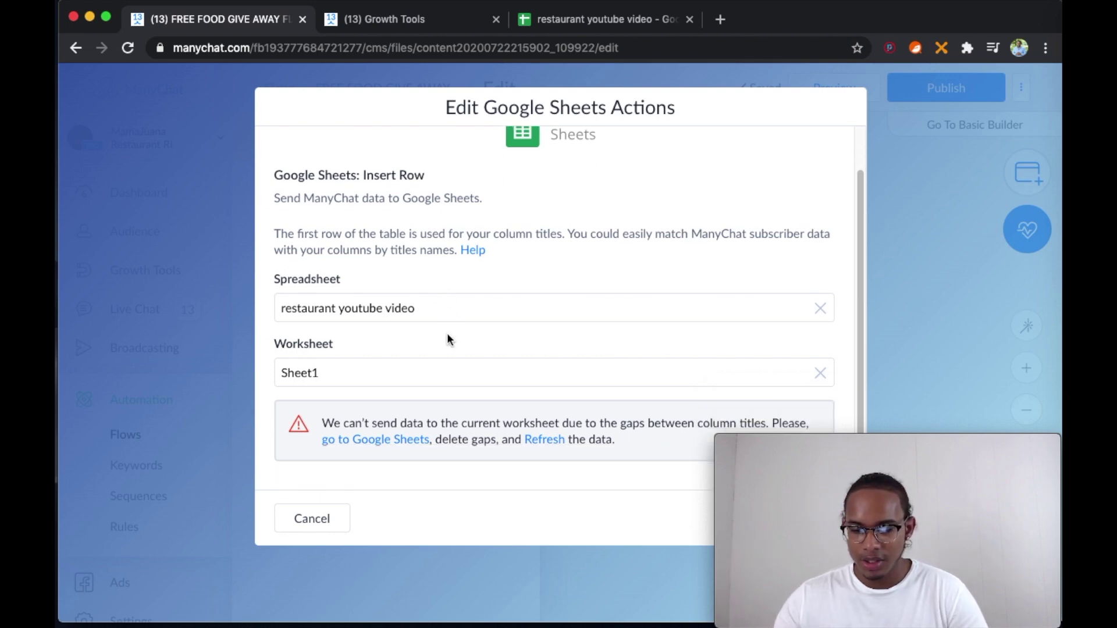
Step: Delete the empty columns E and F between BILL TOTAL and VALUE in the restaurant youtube video spreadsheet
click(470, 14)
click(555, 22)
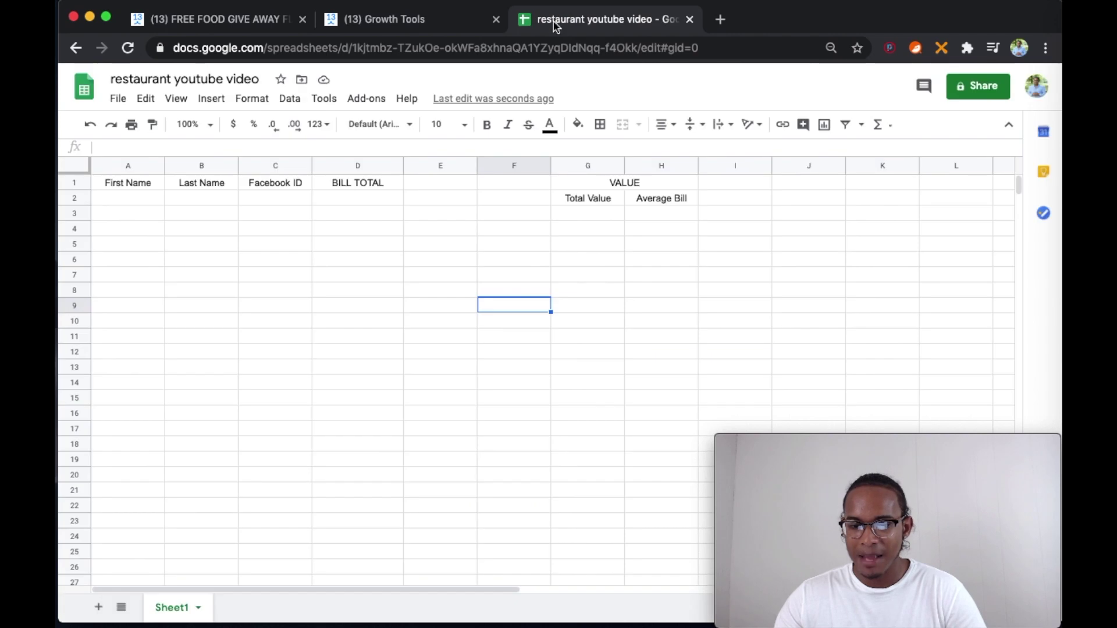
click(430, 169)
click(243, 29)
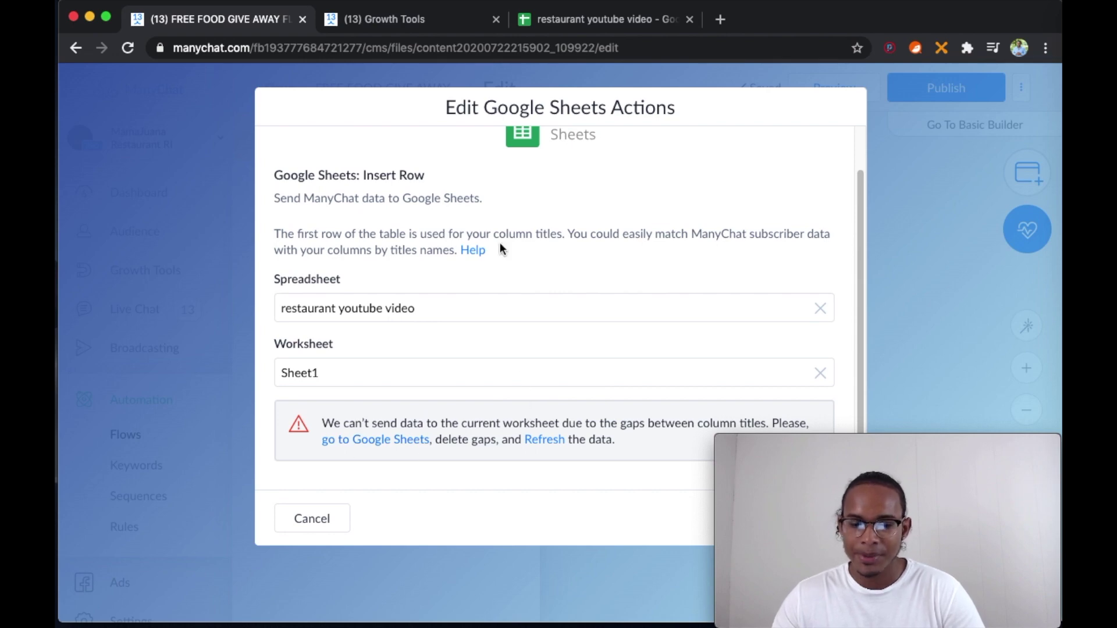
click(417, 27)
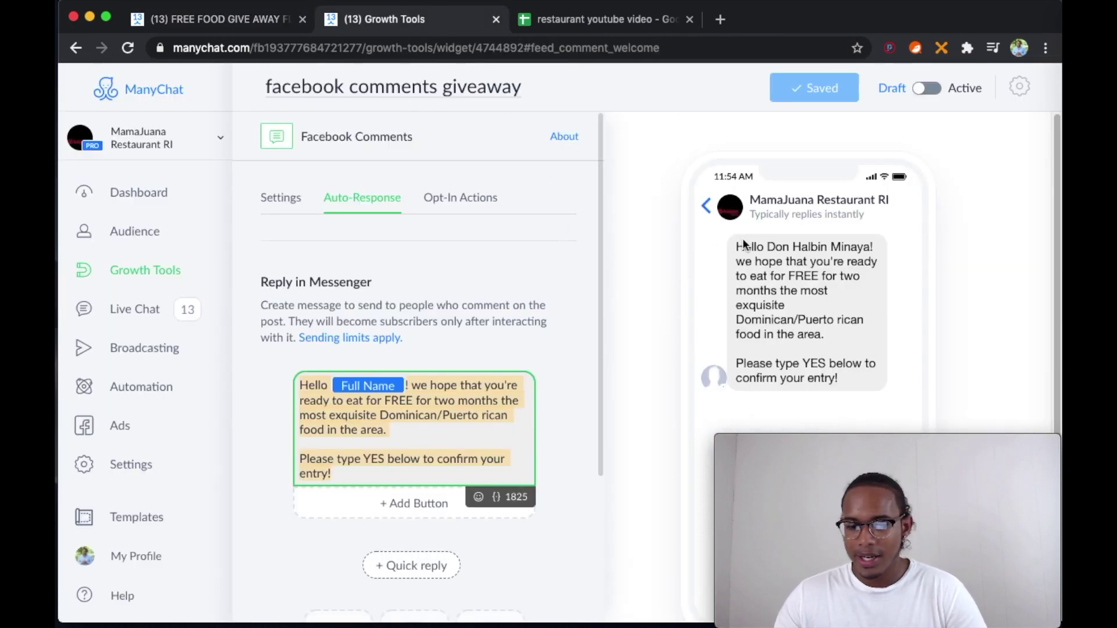
click(602, 19)
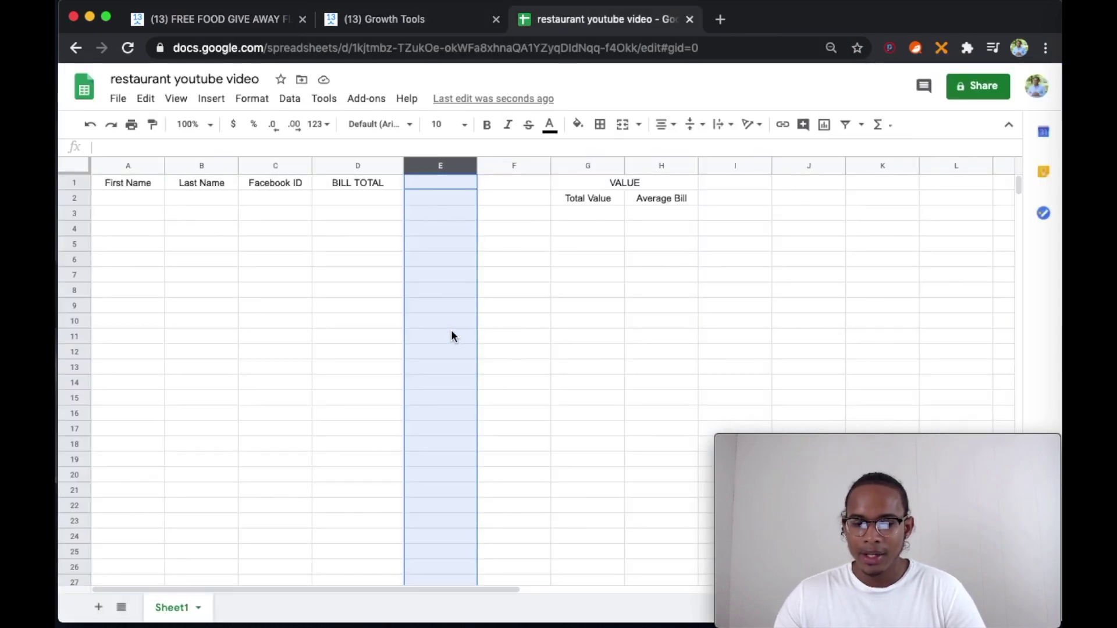
click(531, 219)
drag(443, 165, 516, 168)
right_click(516, 168)
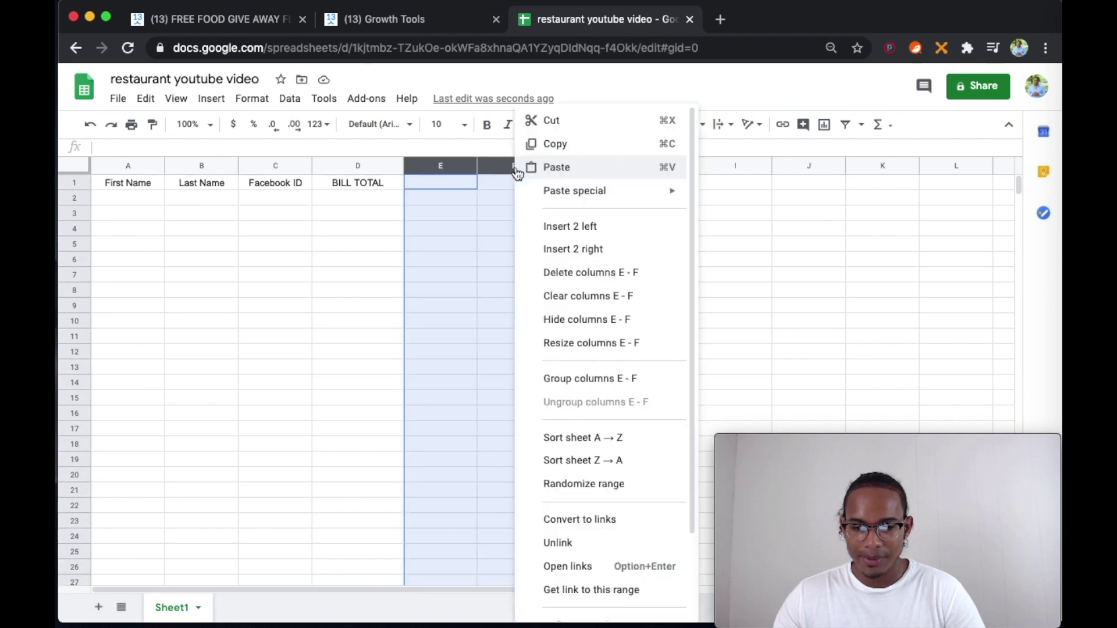
click(592, 282)
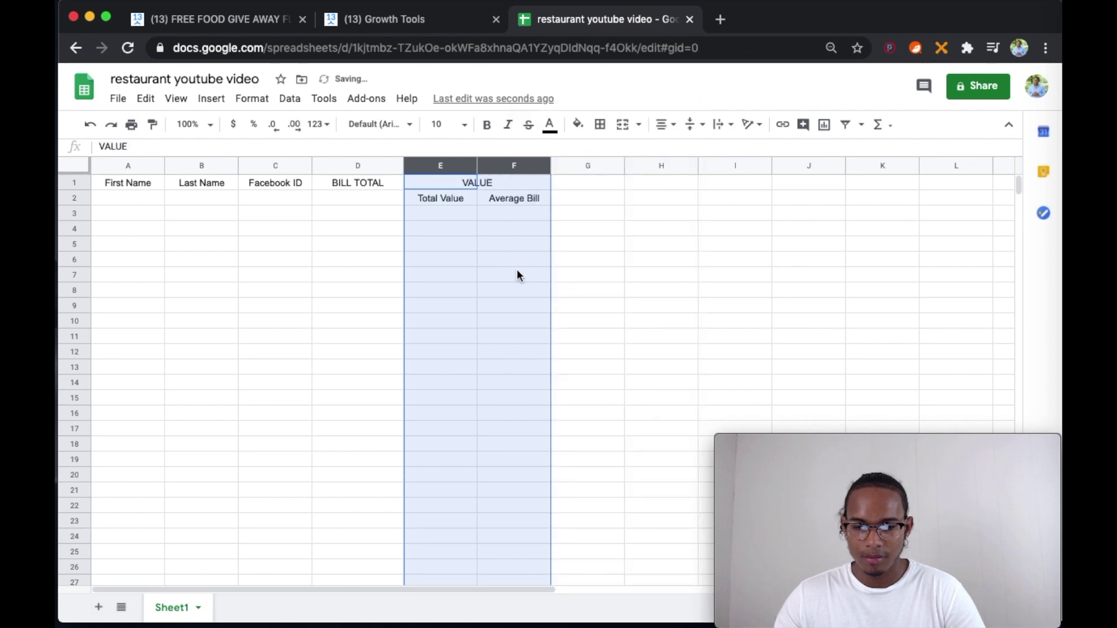
click(368, 291)
Step: Switch back to ManyChat and refresh the worksheet data for the Insert Row action
click(273, 24)
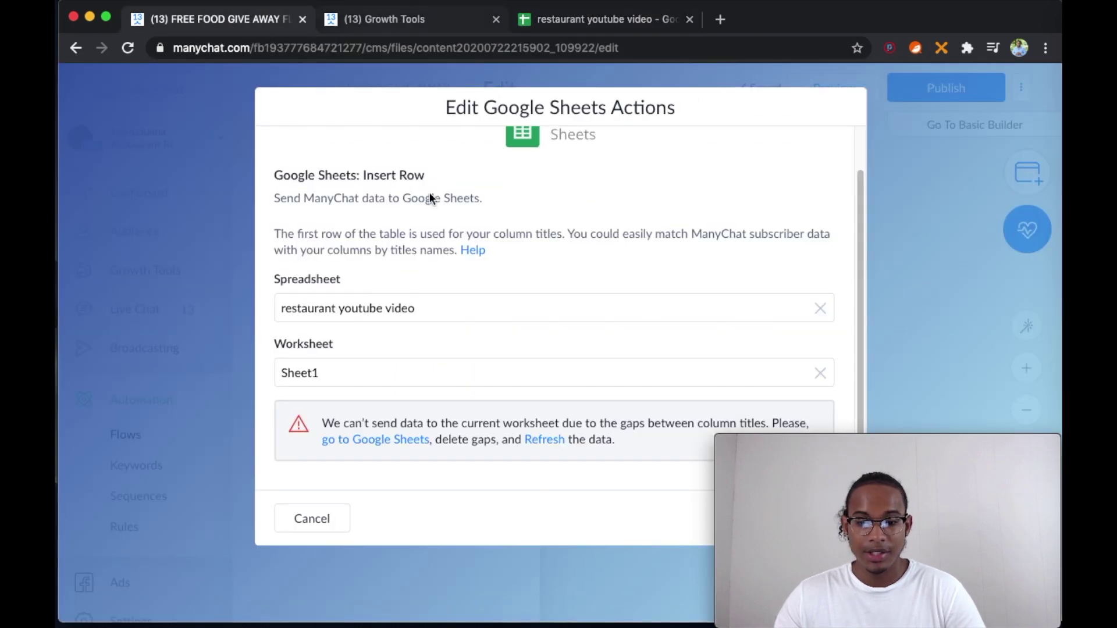
click(551, 443)
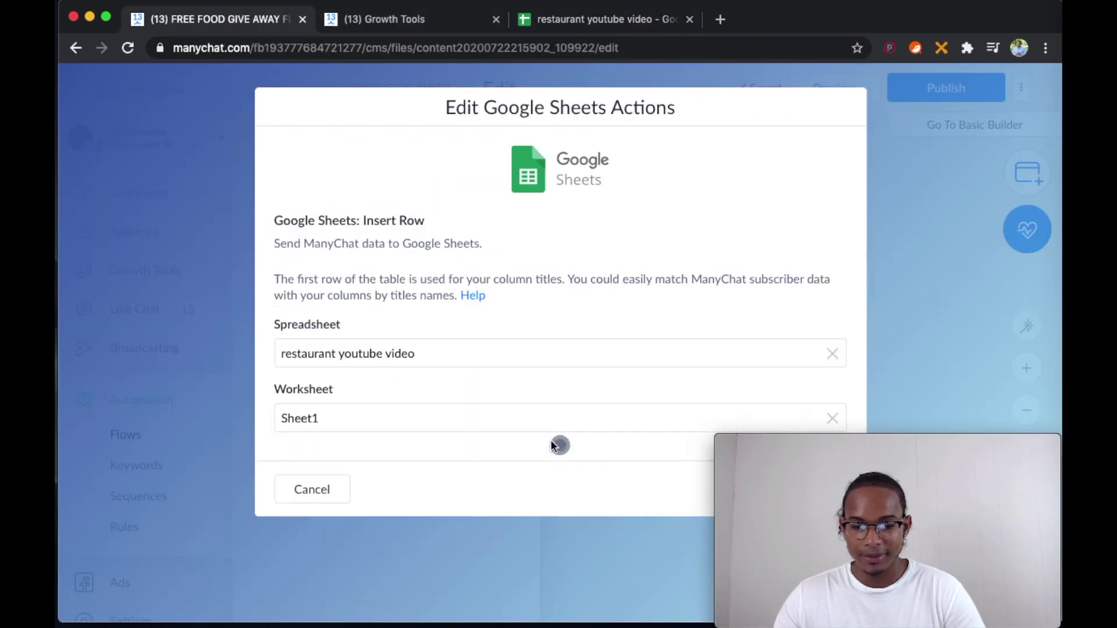
Step: Map ManyChat's First Name and Last Name fields to the First Name and Last Name sheet columns
scroll(535, 436, down, 4)
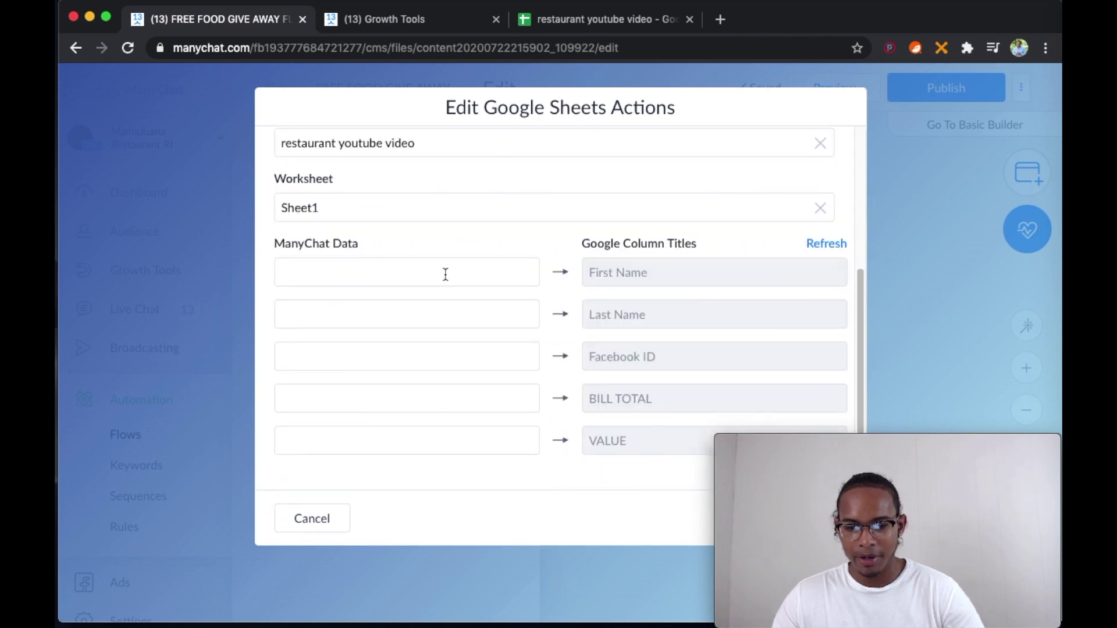
click(444, 274)
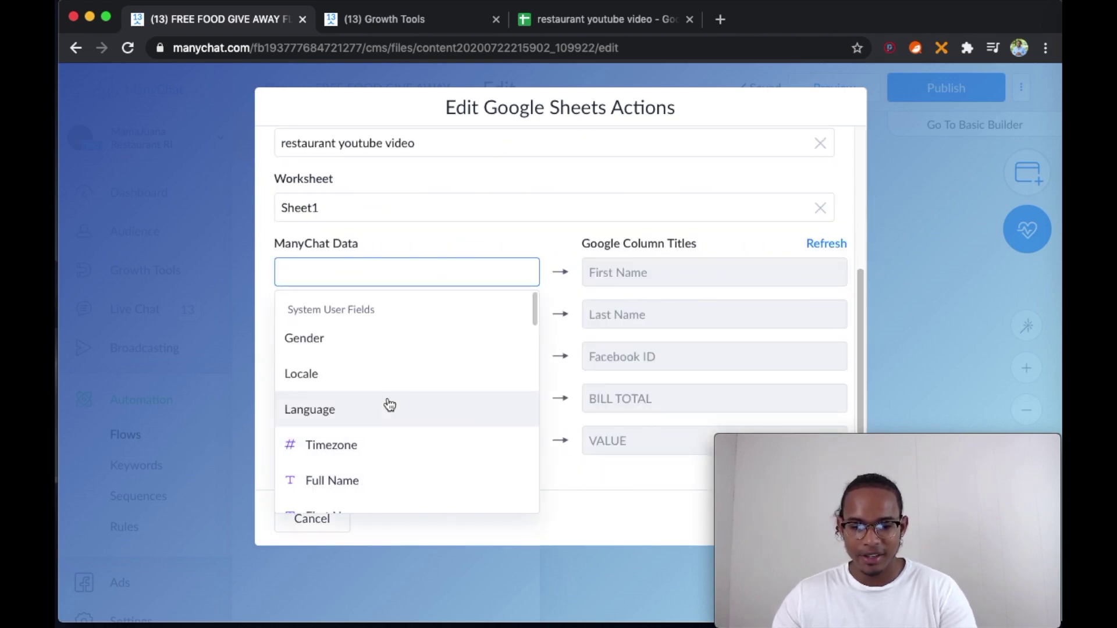
scroll(378, 360, down, 3)
click(366, 444)
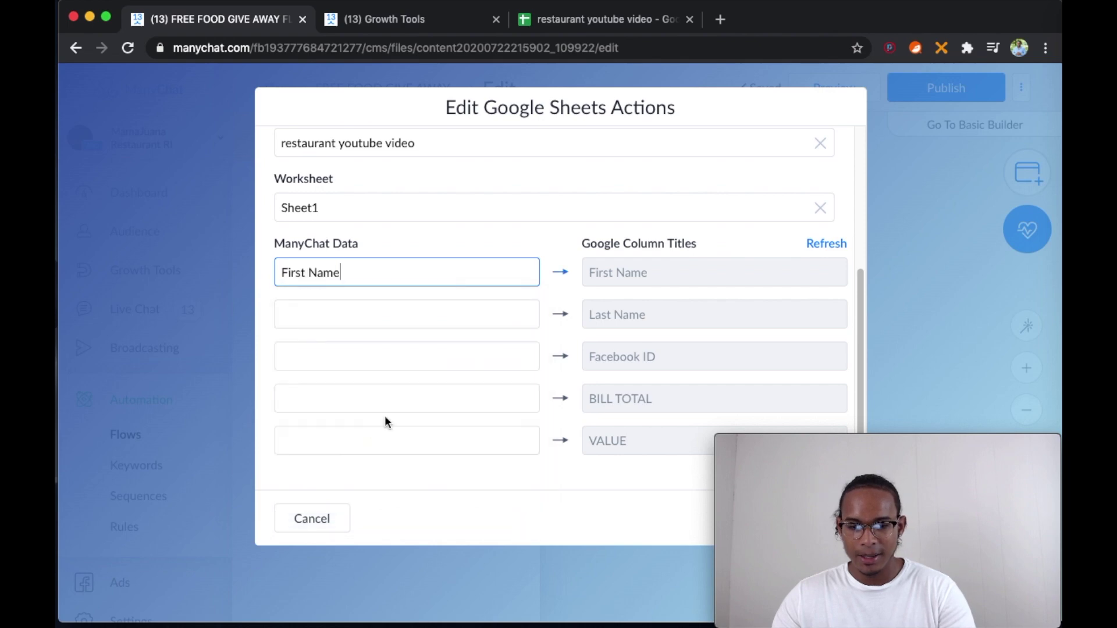
click(407, 308)
scroll(349, 494, down, 10)
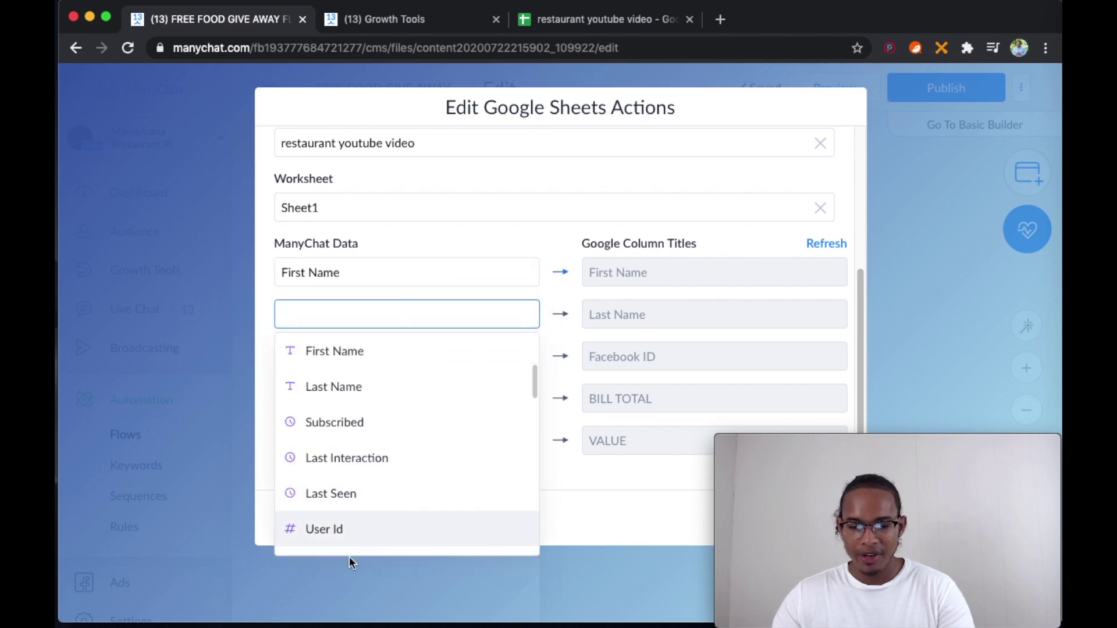
scroll(343, 466, up, 10)
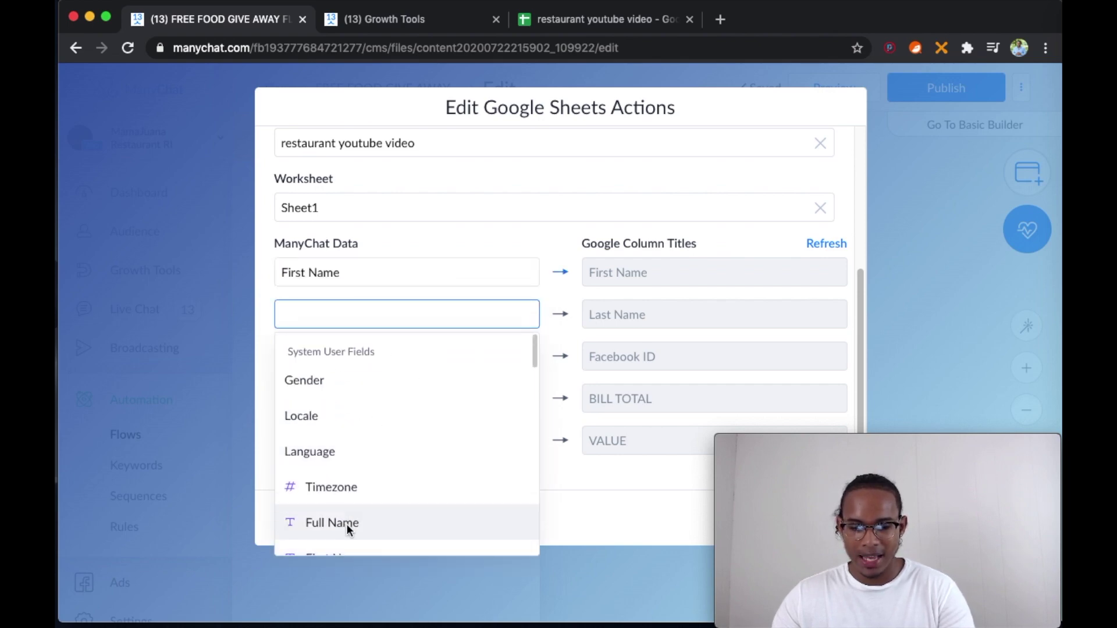
scroll(346, 529, down, 1)
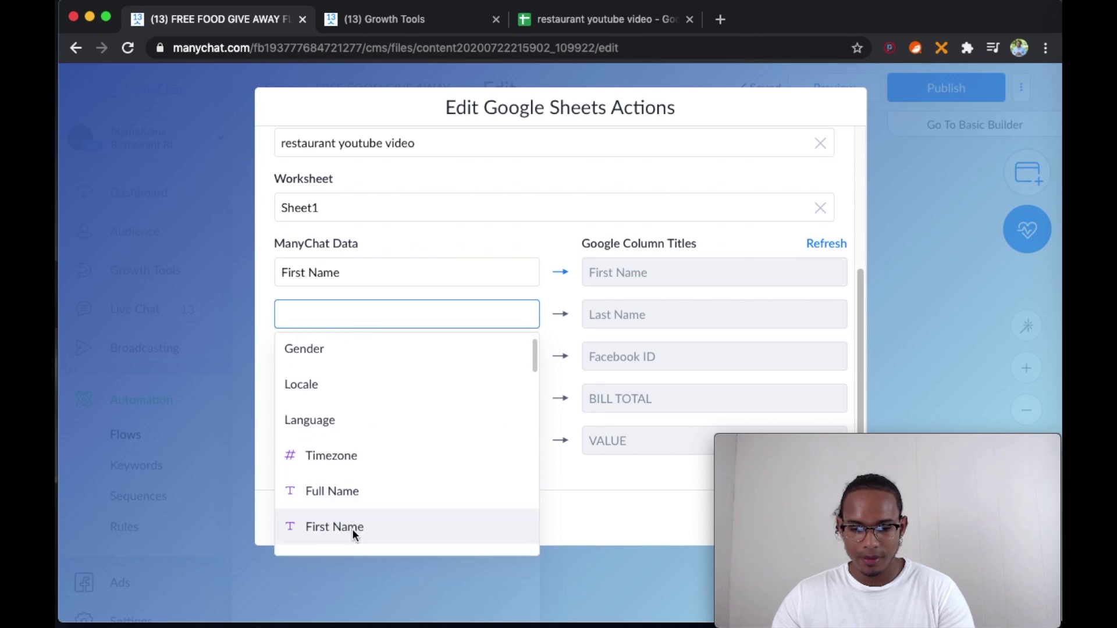
scroll(351, 526, down, 1)
click(351, 529)
Step: Map ManyChat's User Id field to the Facebook ID sheet column
click(422, 367)
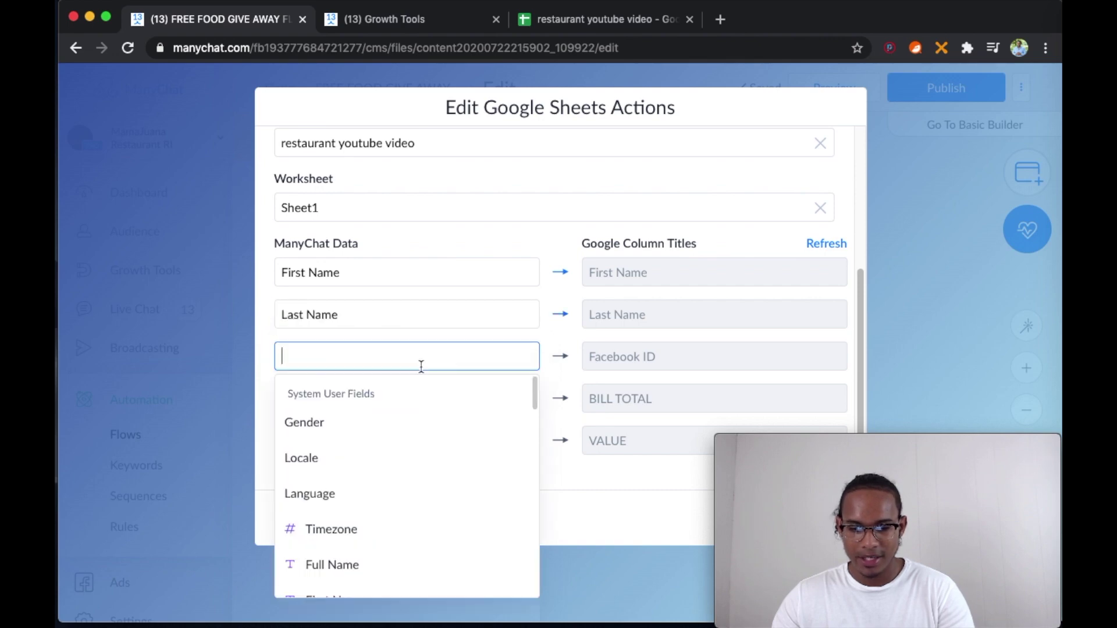
text(FAC)
key(BackSpace)
key(BackSpace)
key(BackSpace)
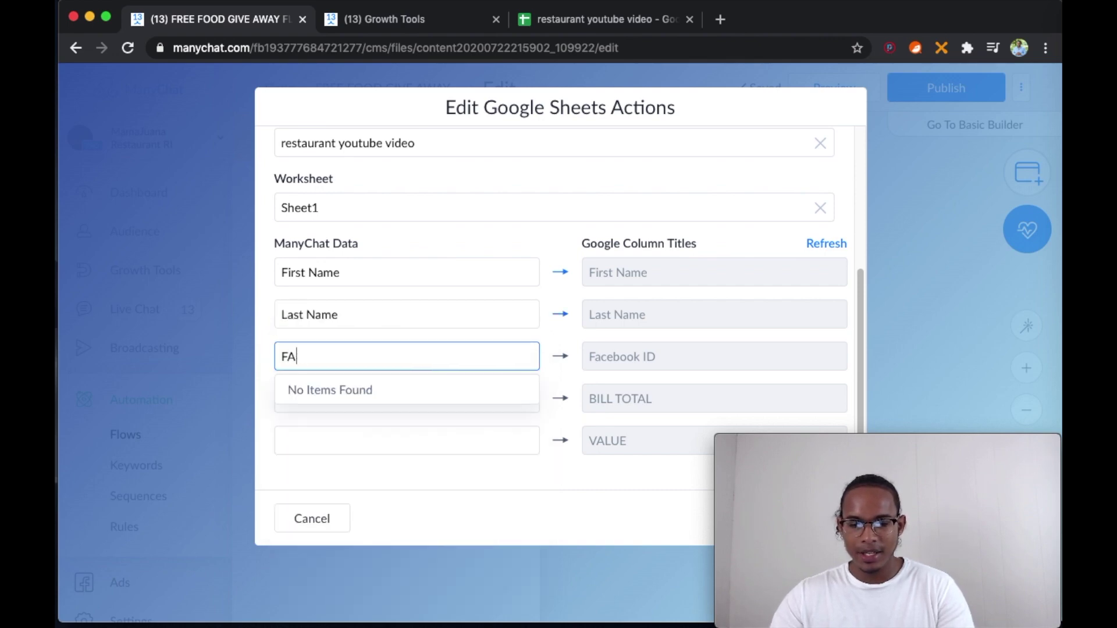
scroll(417, 407, down, 6)
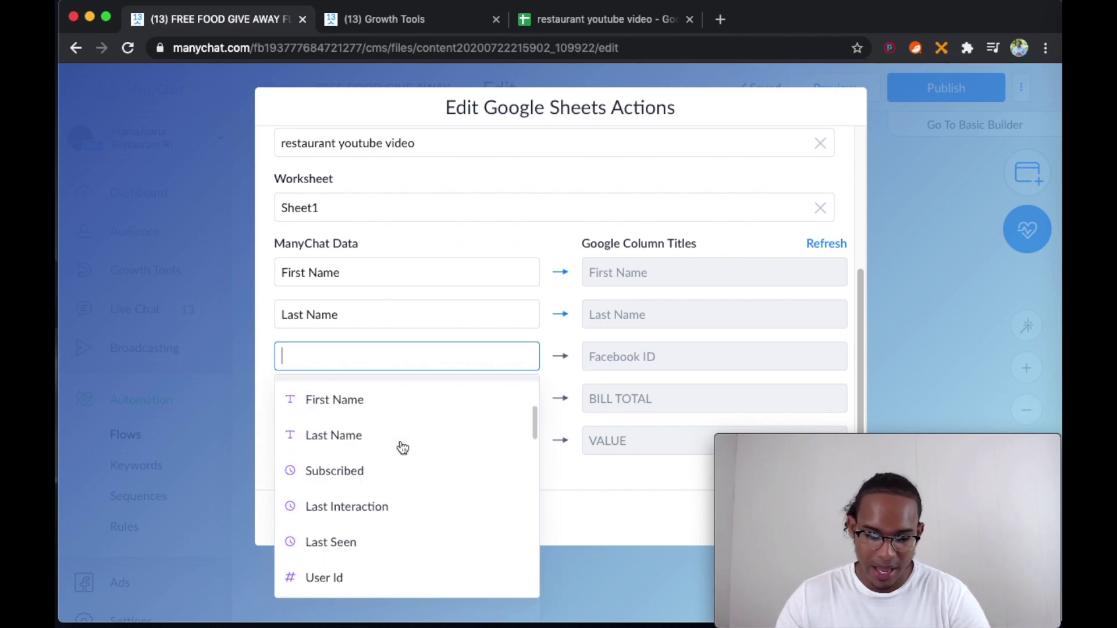
scroll(403, 455, down, 10)
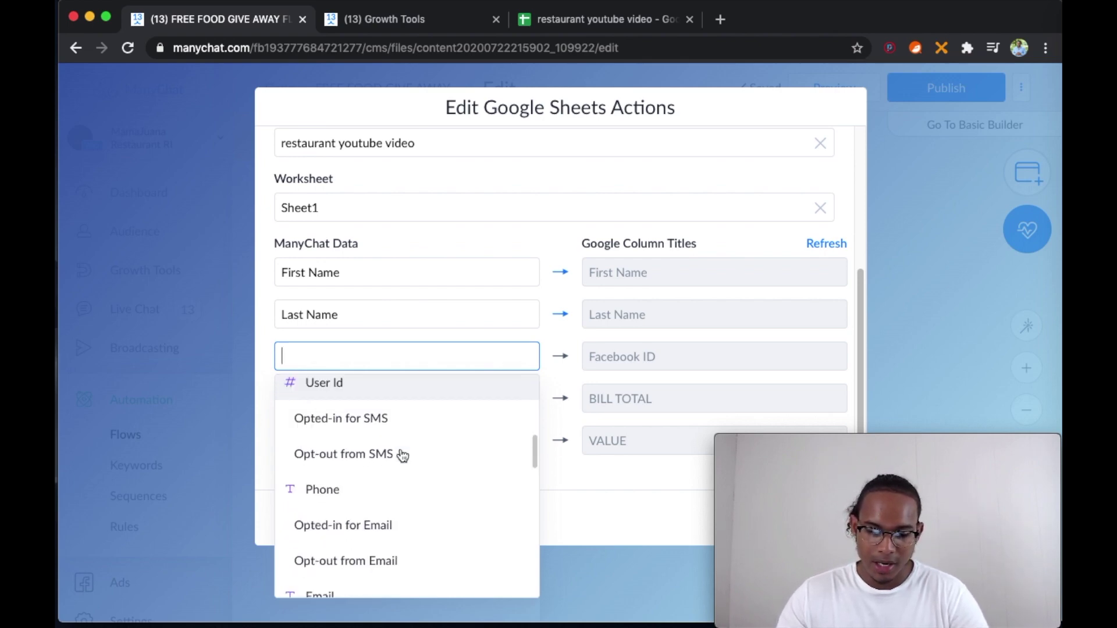
scroll(403, 455, down, 3)
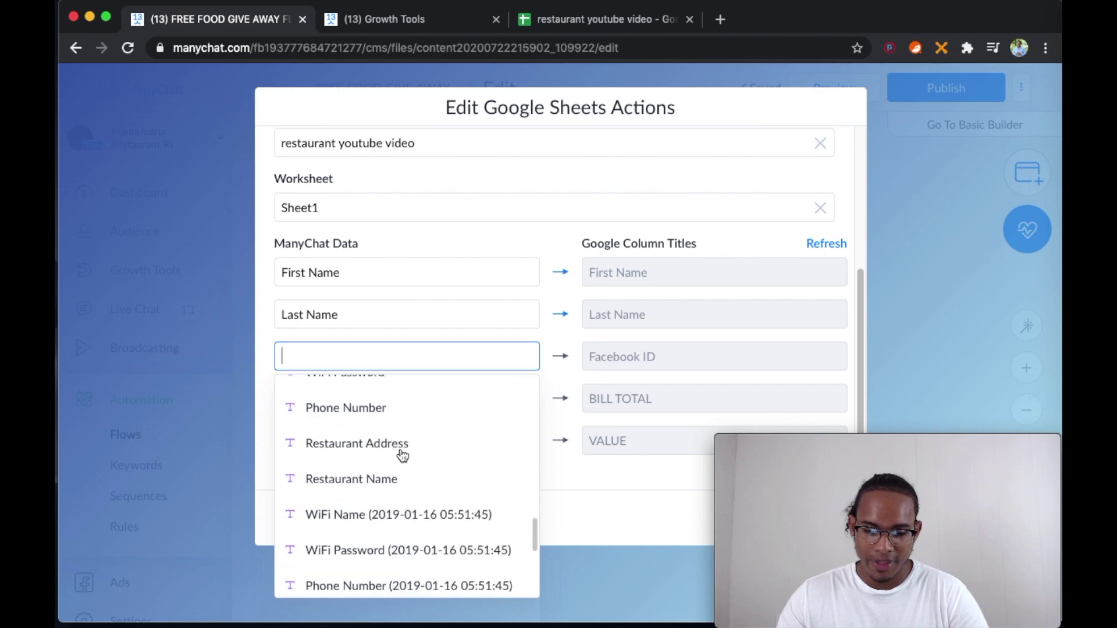
scroll(401, 454, up, 15)
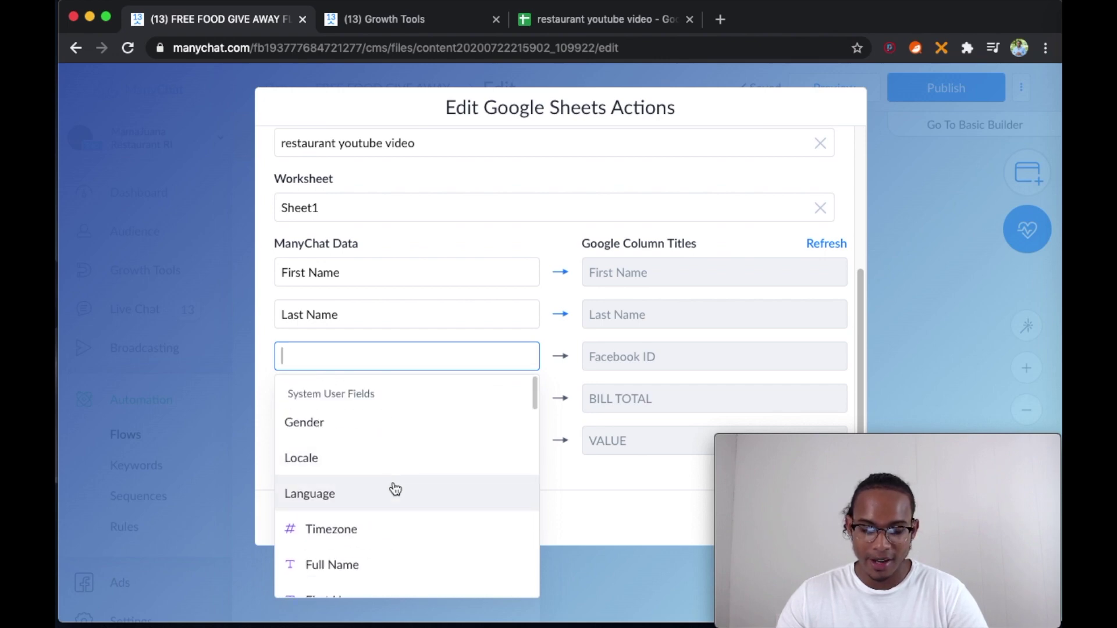
scroll(387, 491, down, 3)
scroll(370, 518, down, 5)
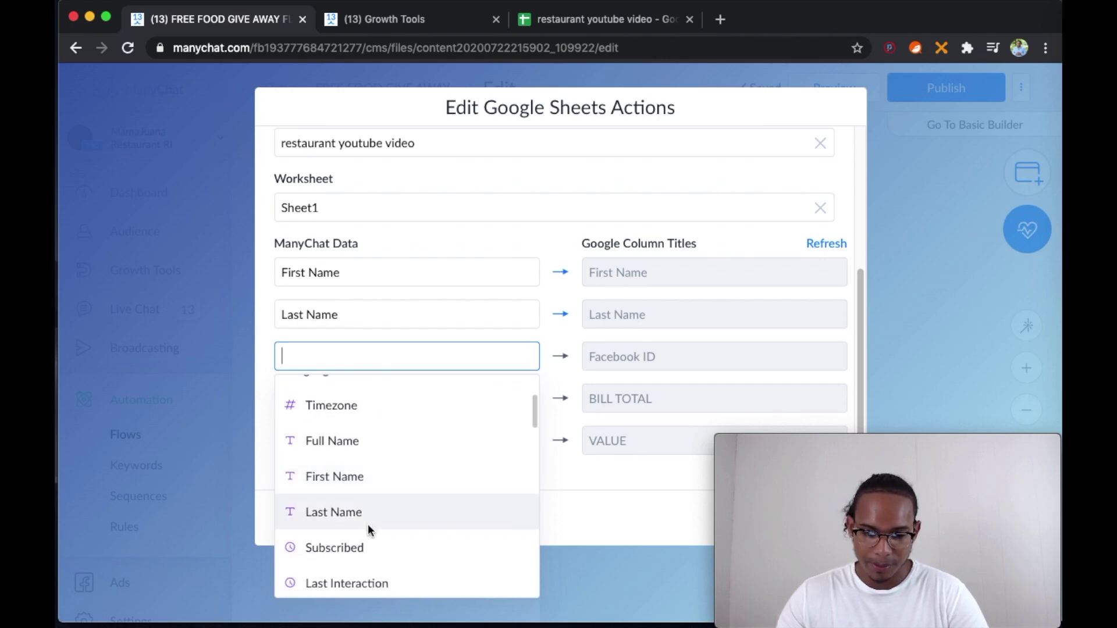
scroll(373, 532, up, 2)
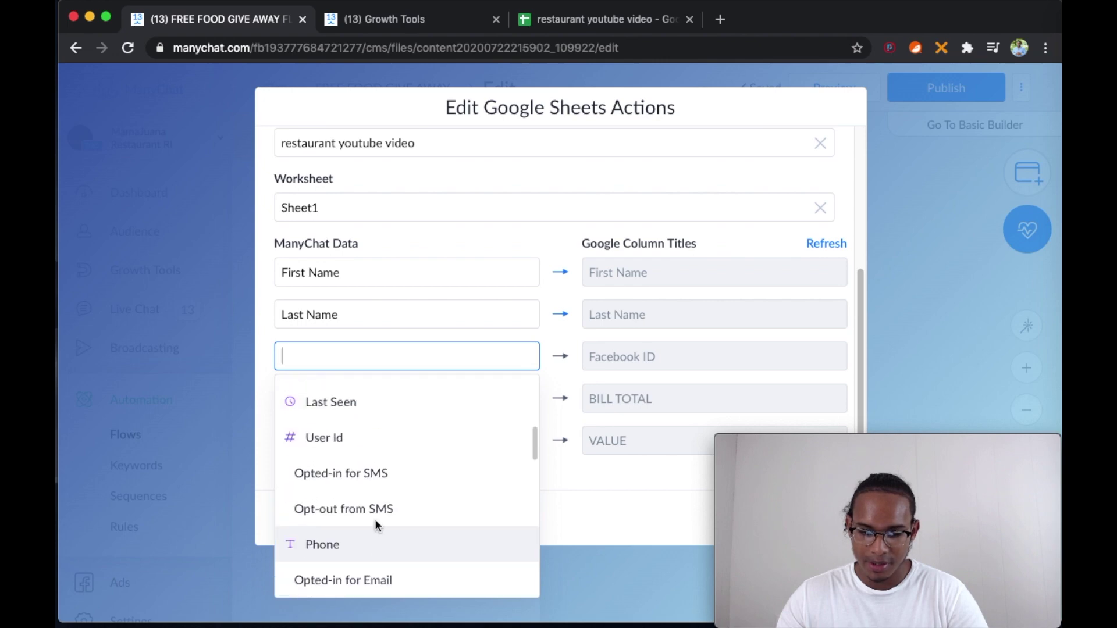
click(370, 437)
Step: Map the BILL TOTAL custom user field to the BILL TOTAL sheet column
click(426, 396)
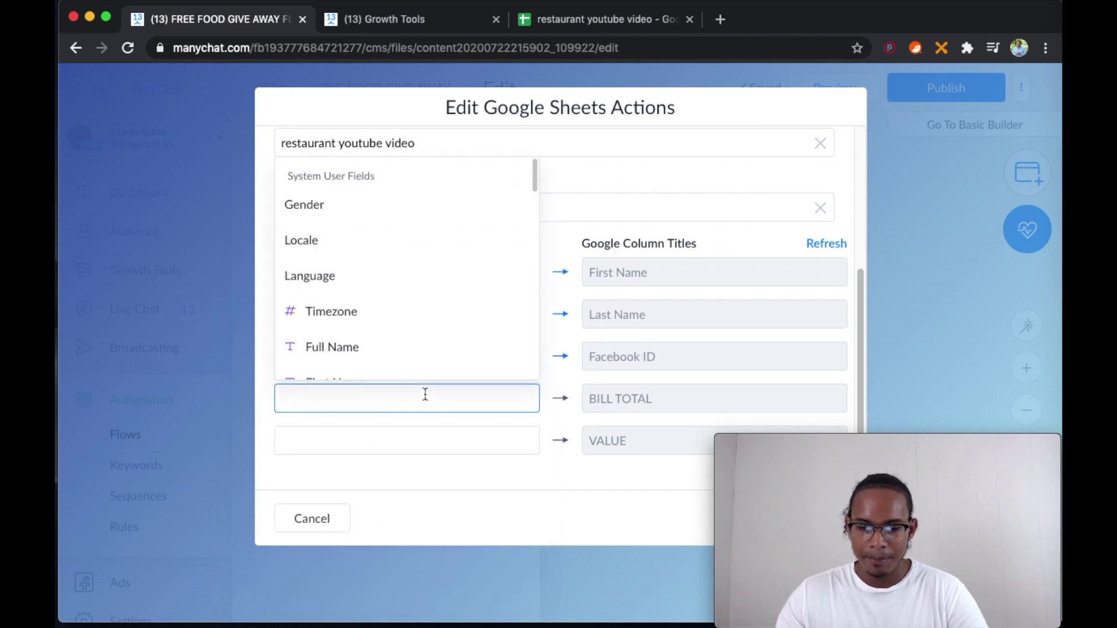
scroll(406, 330, down, 5)
scroll(419, 334, down, 4)
scroll(421, 336, up, 2)
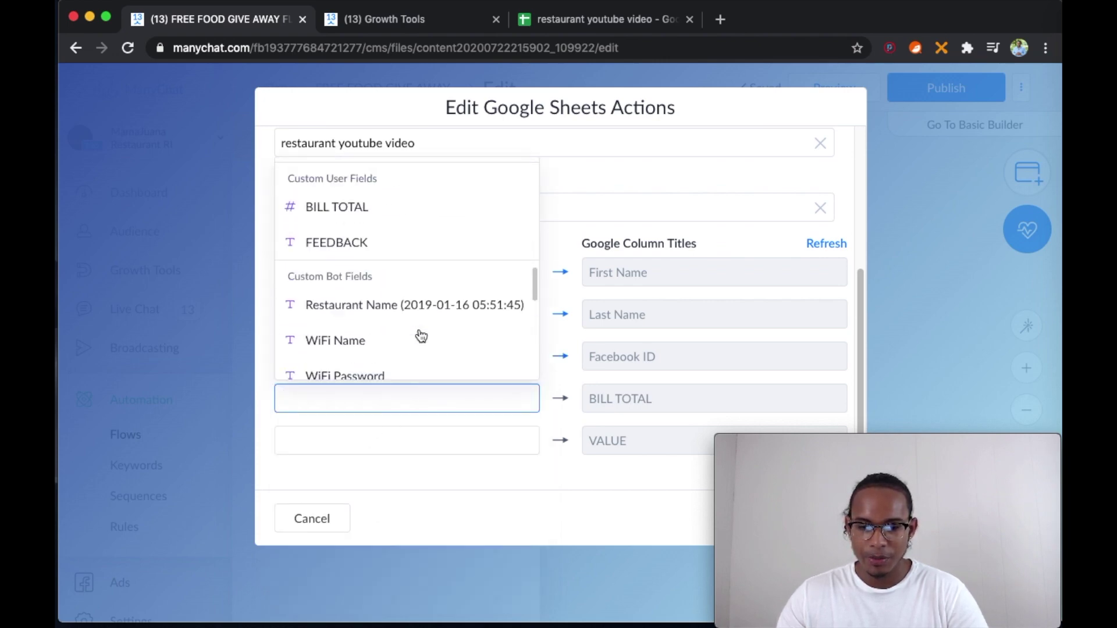
scroll(413, 303, up, 1)
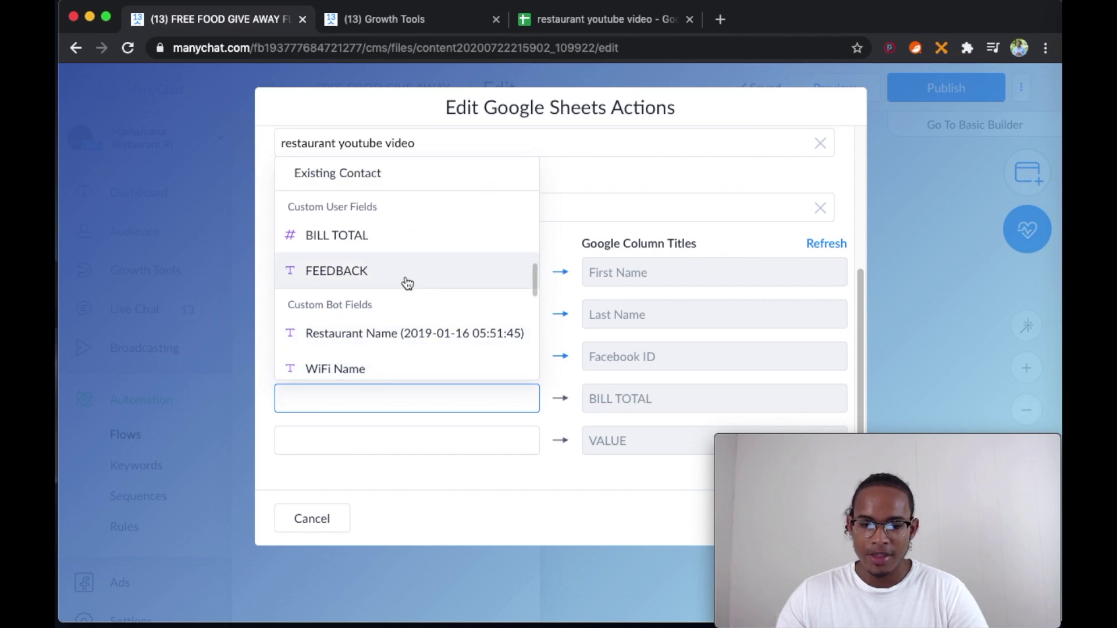
click(394, 242)
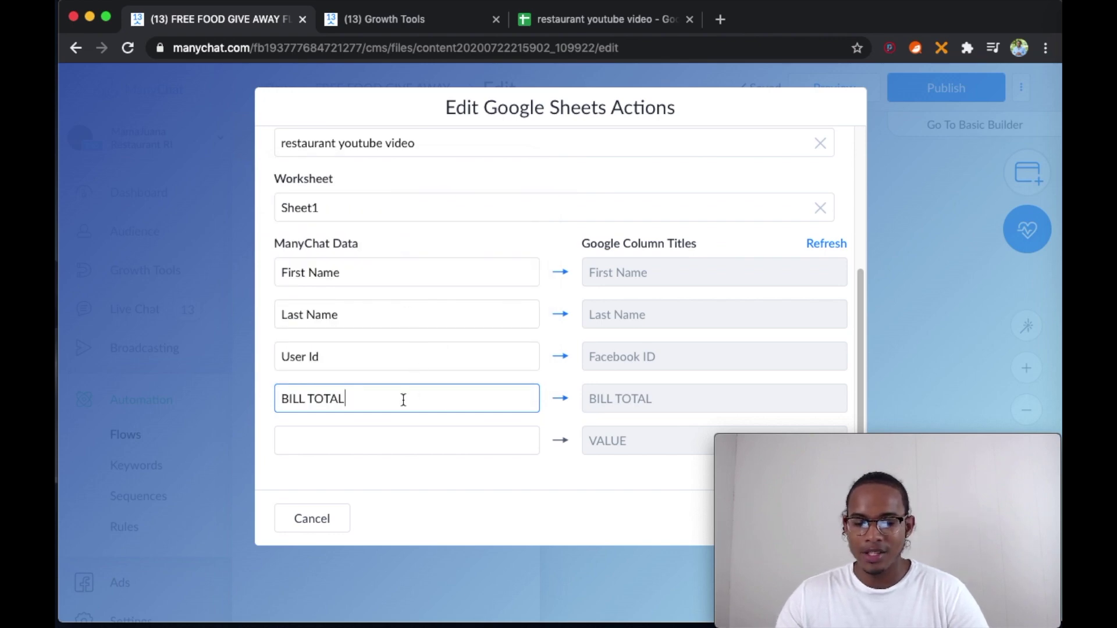
click(387, 442)
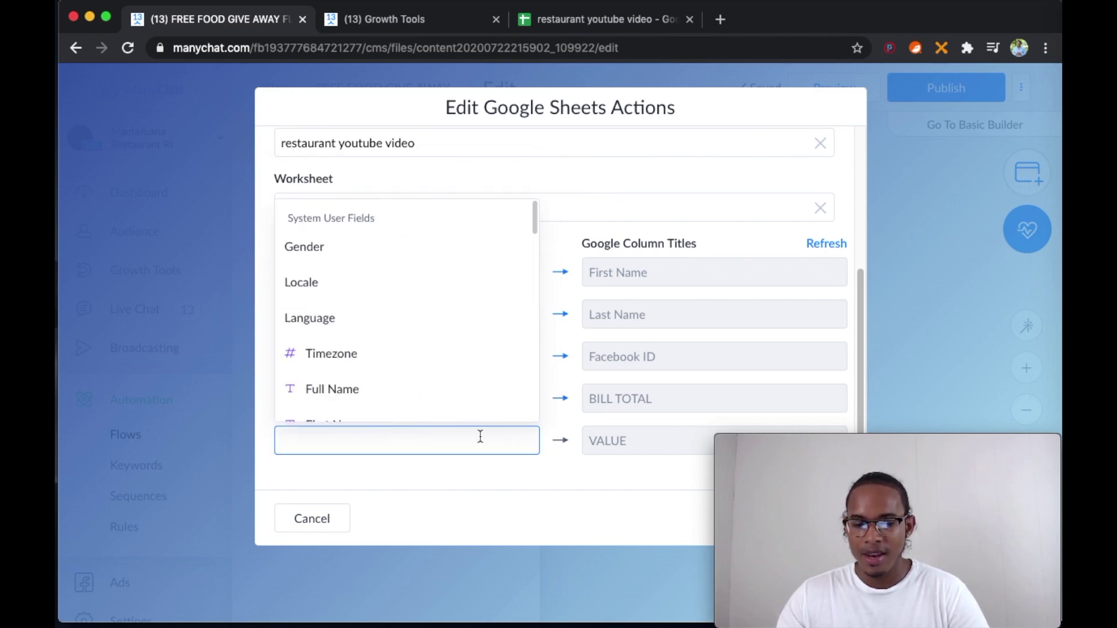
click(573, 432)
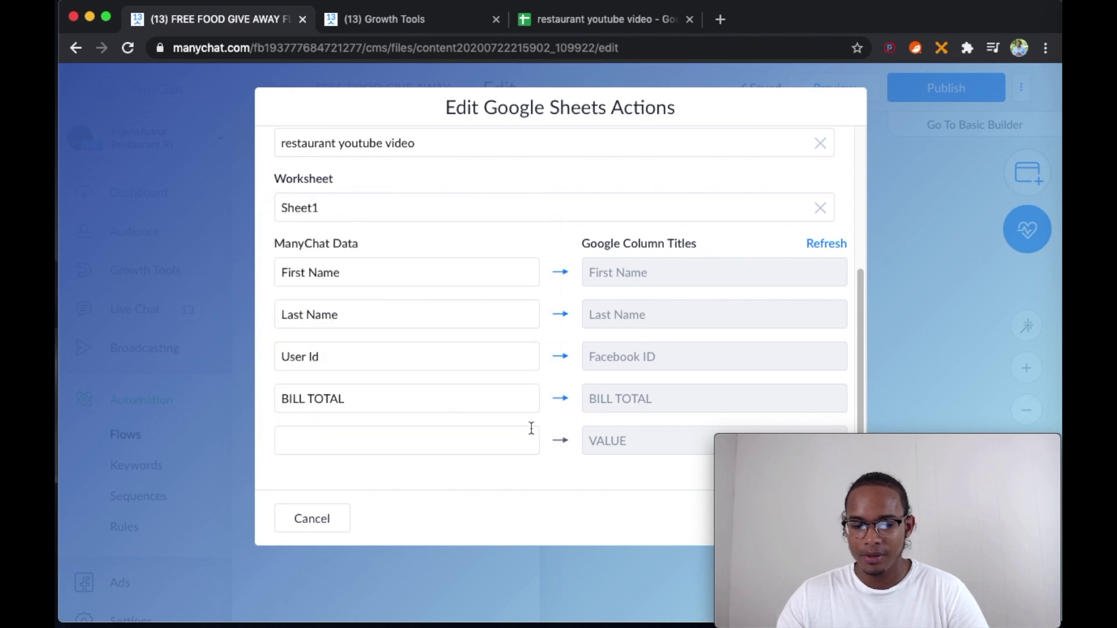
click(463, 432)
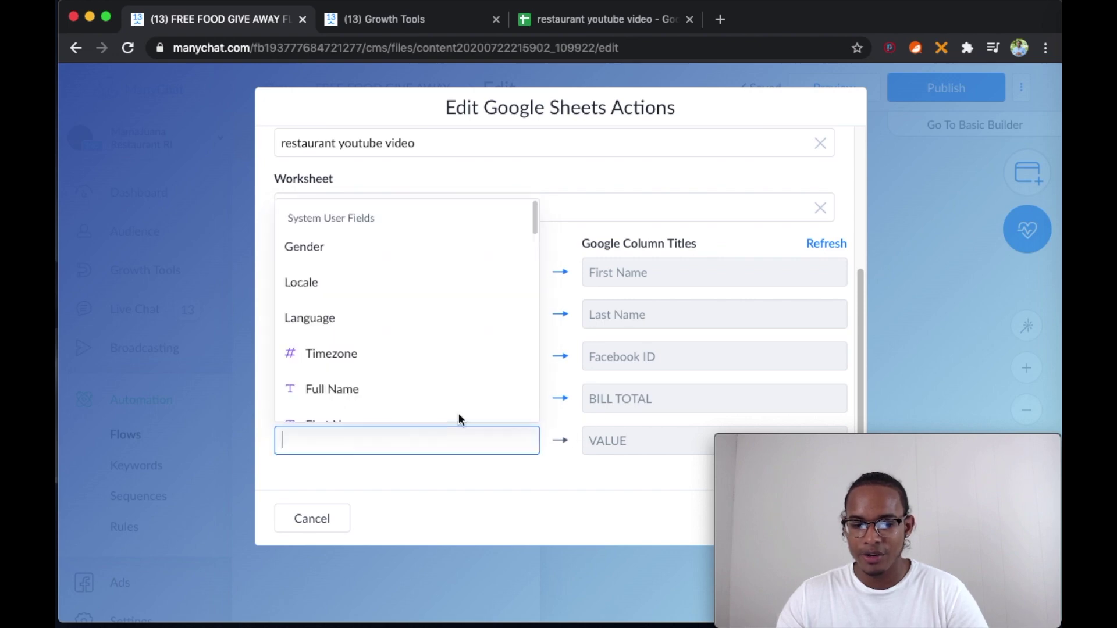
scroll(494, 416, down, 3)
click(584, 428)
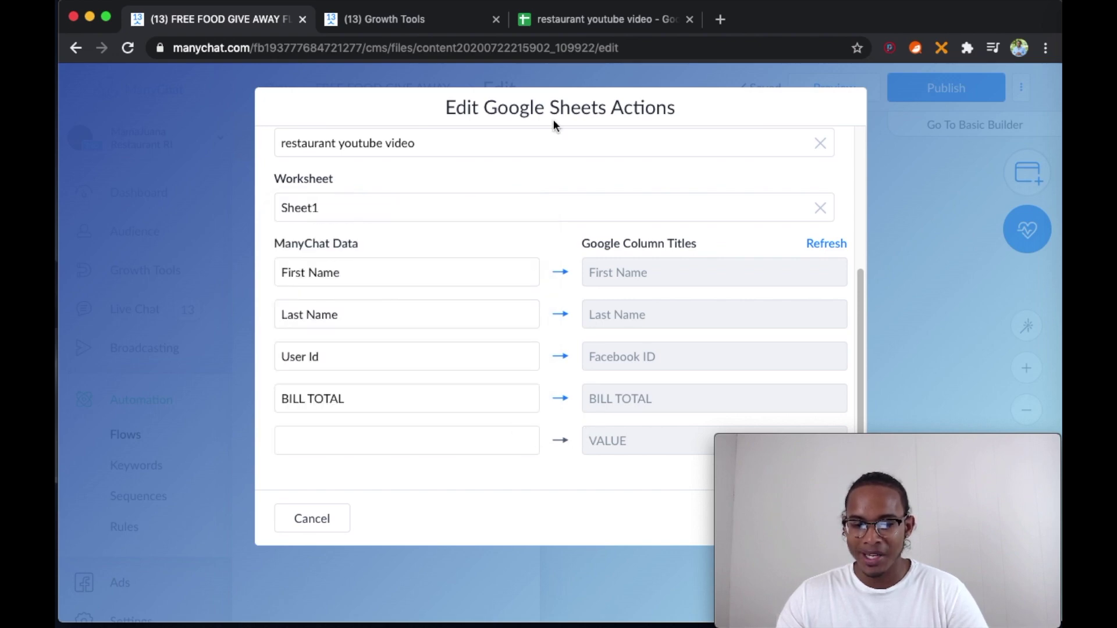
Step: Save the Google Sheets Insert Row action and publish the free food giveaway flow
drag(802, 20, 859, 12)
click(692, 520)
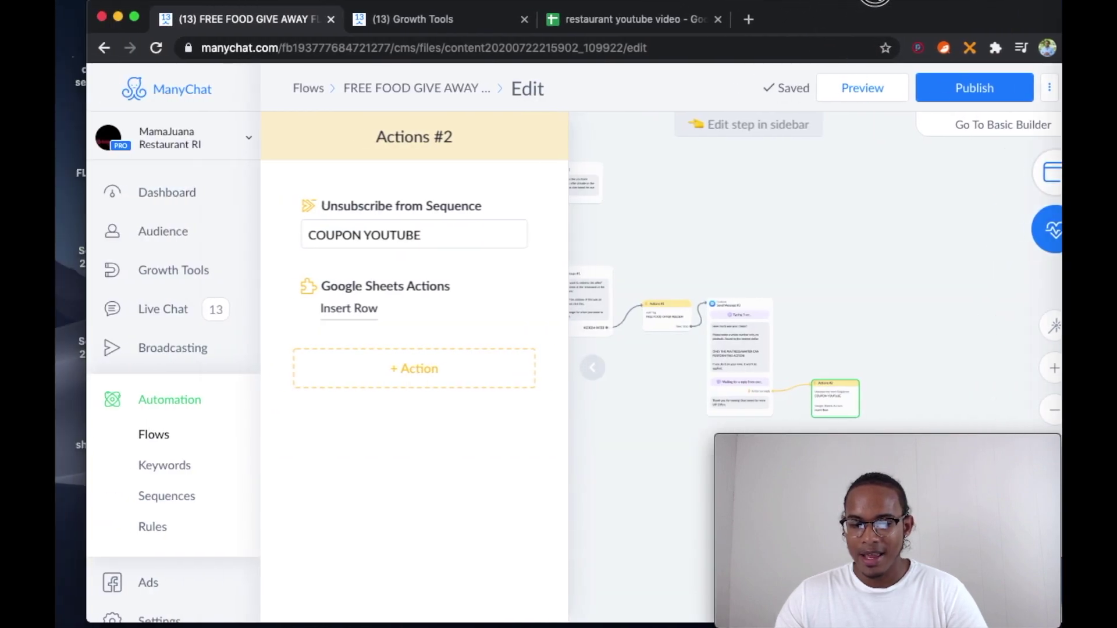
click(973, 96)
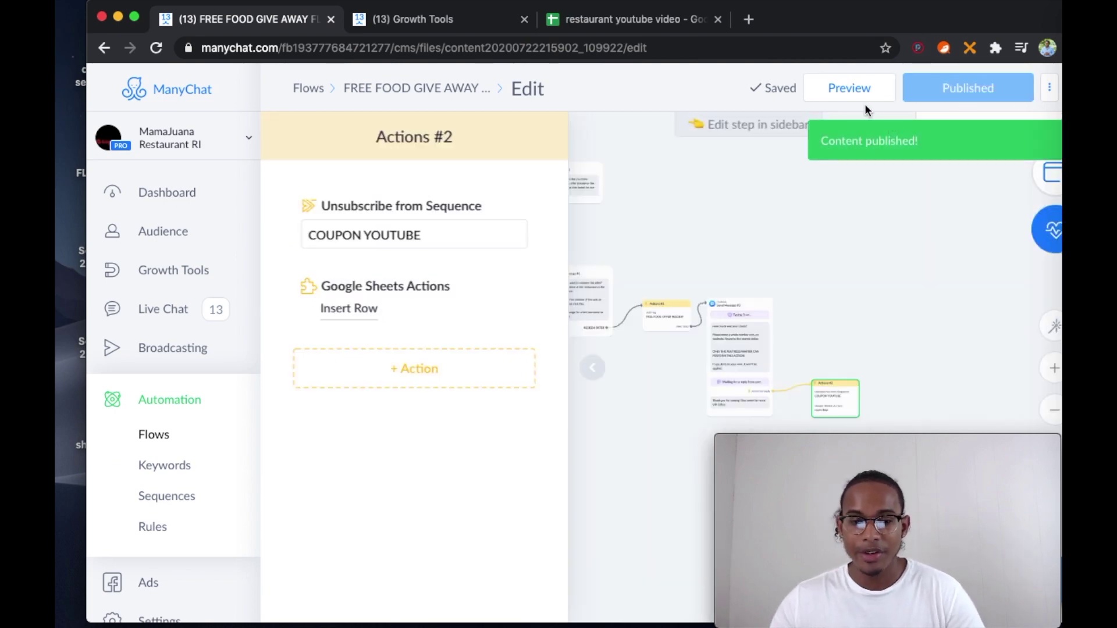
drag(855, 25, 833, 19)
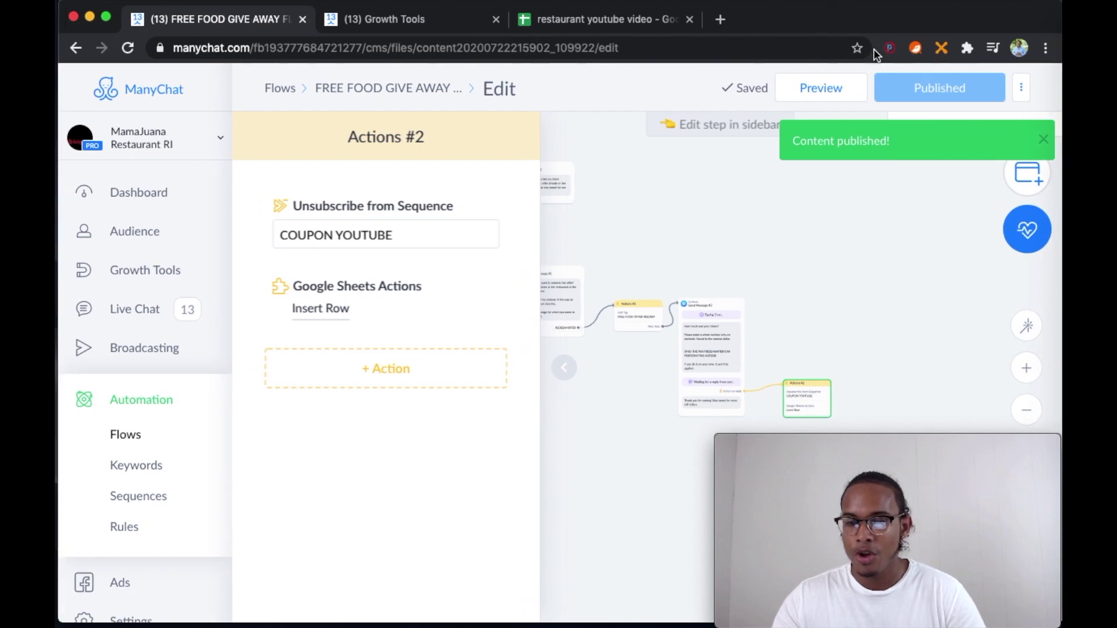
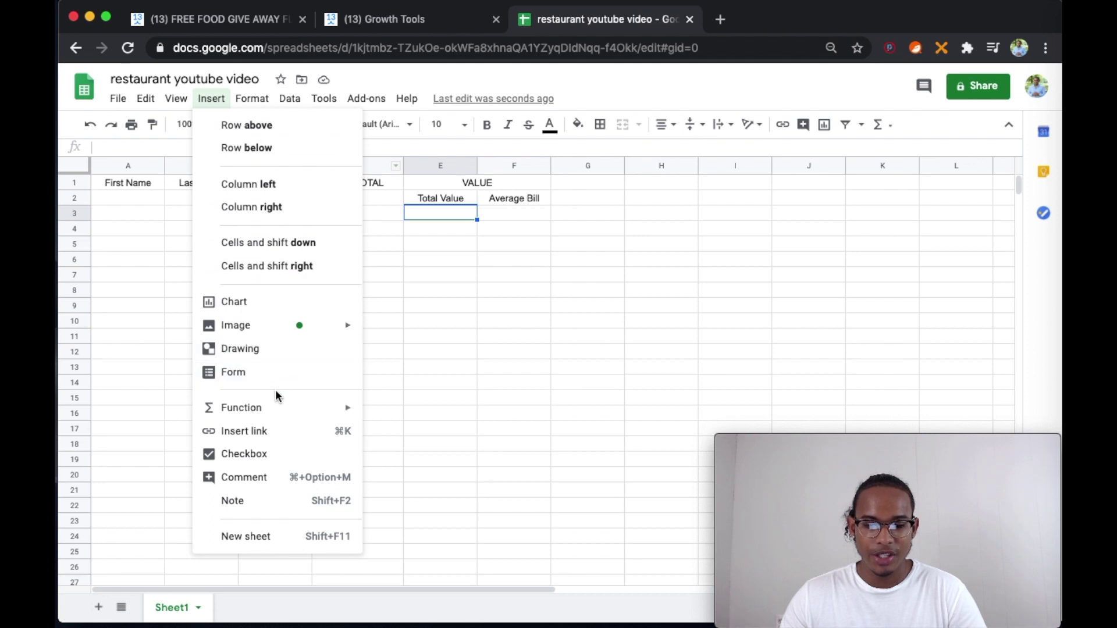
Step: Insert a SUM function over the whole column D in cell E3, below the Total Value header
mouse_move(274, 407)
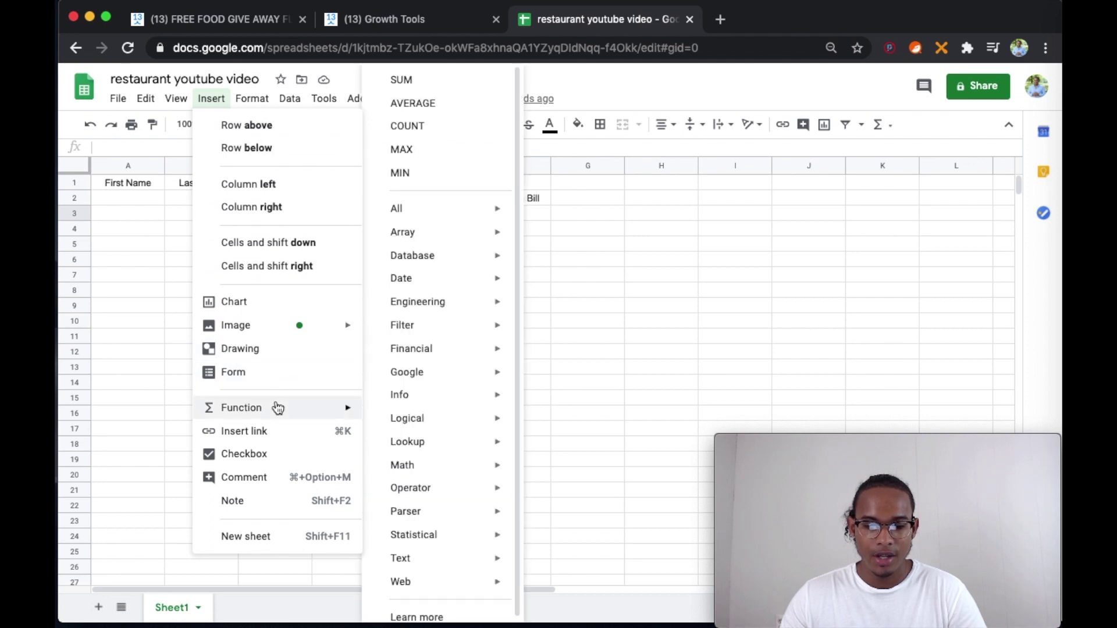
click(428, 73)
drag(352, 197, 314, 623)
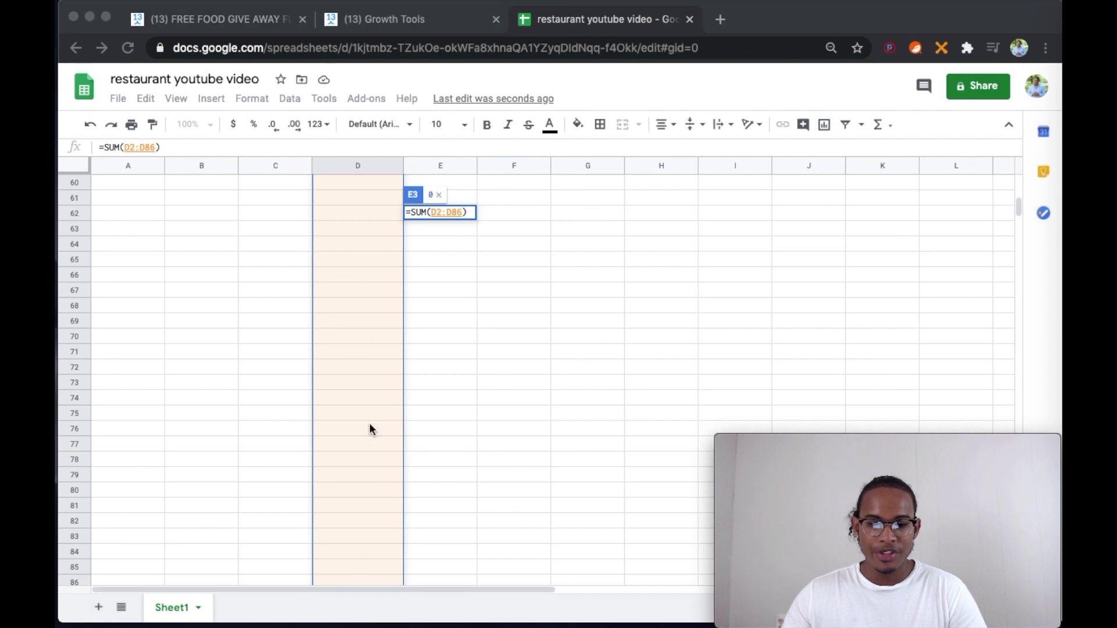
click(356, 163)
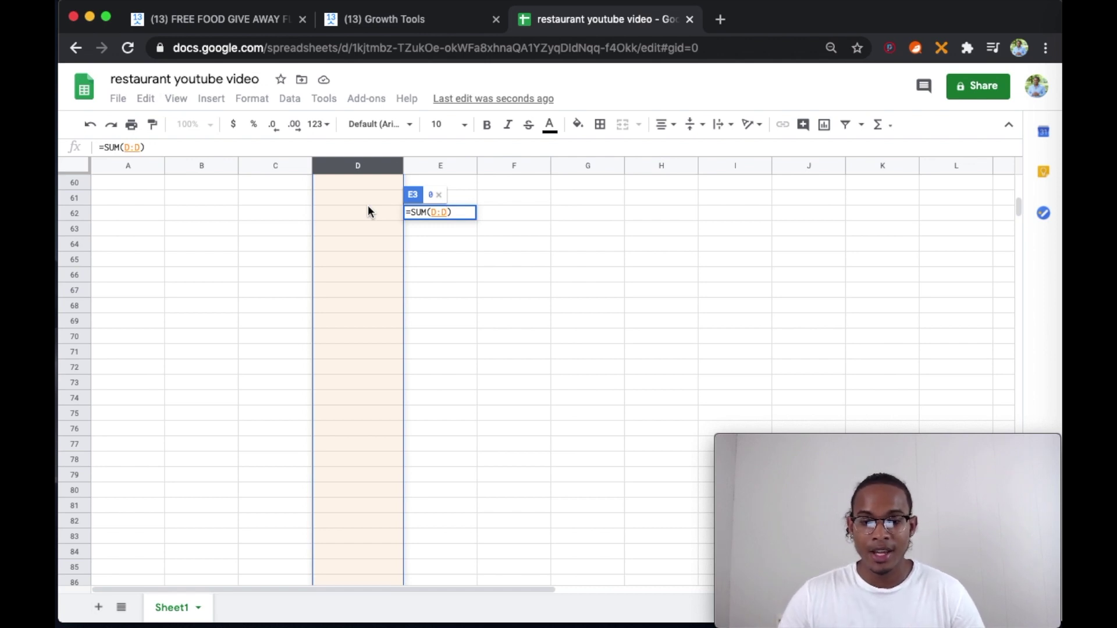
key(Return)
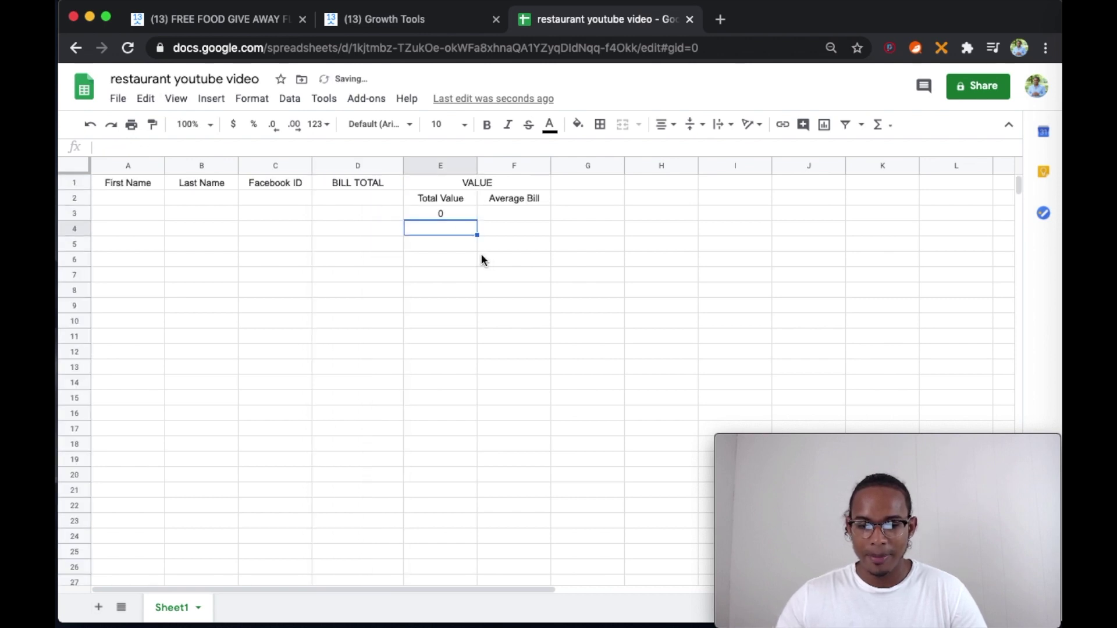
double_click(441, 214)
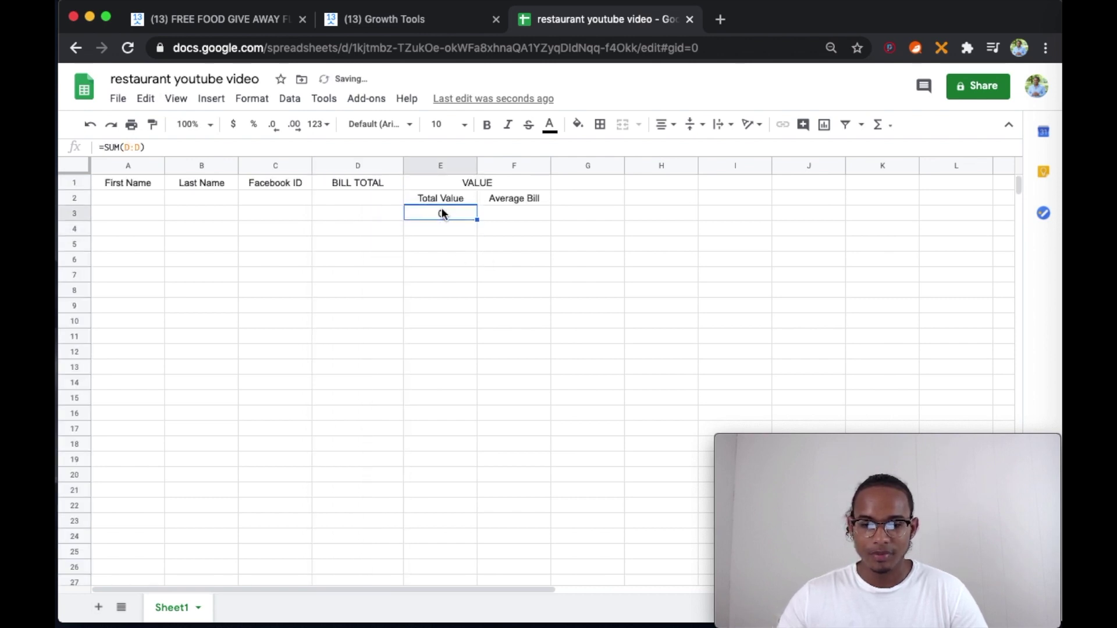
click(449, 263)
Step: Test the total formula by entering 10 in cell D2 under BILL TOTAL, and clear that cell again
click(365, 199)
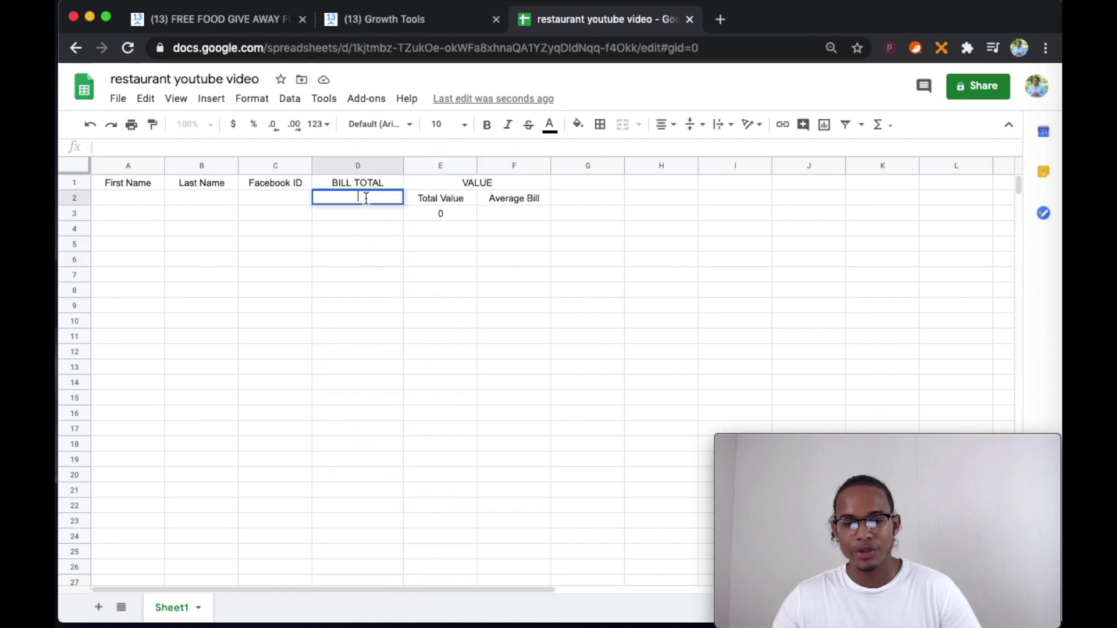
text(10)
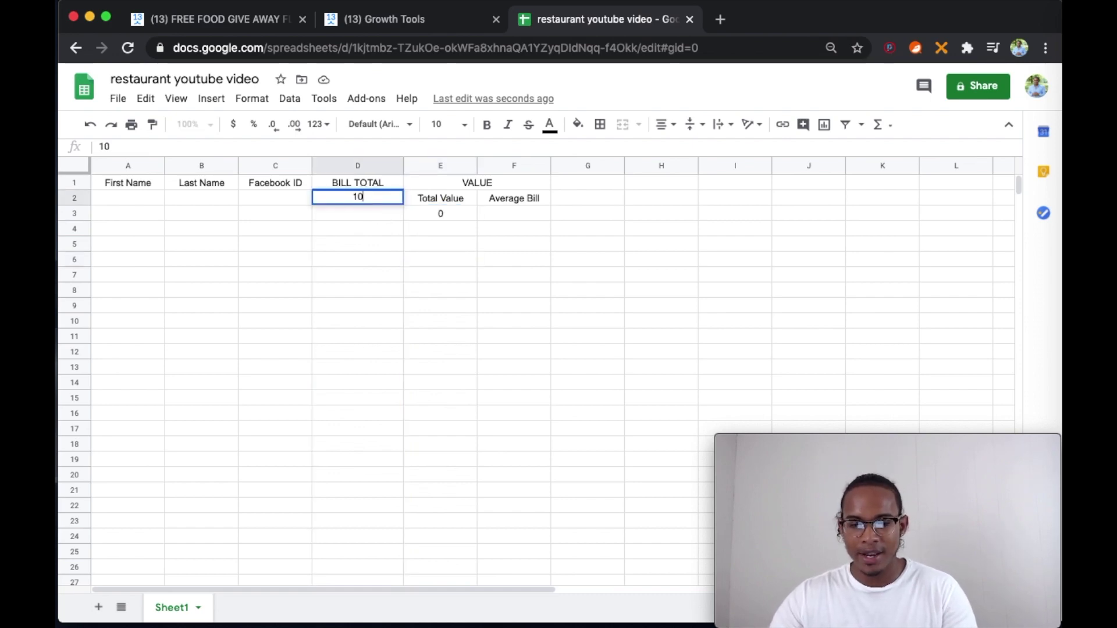
click(633, 354)
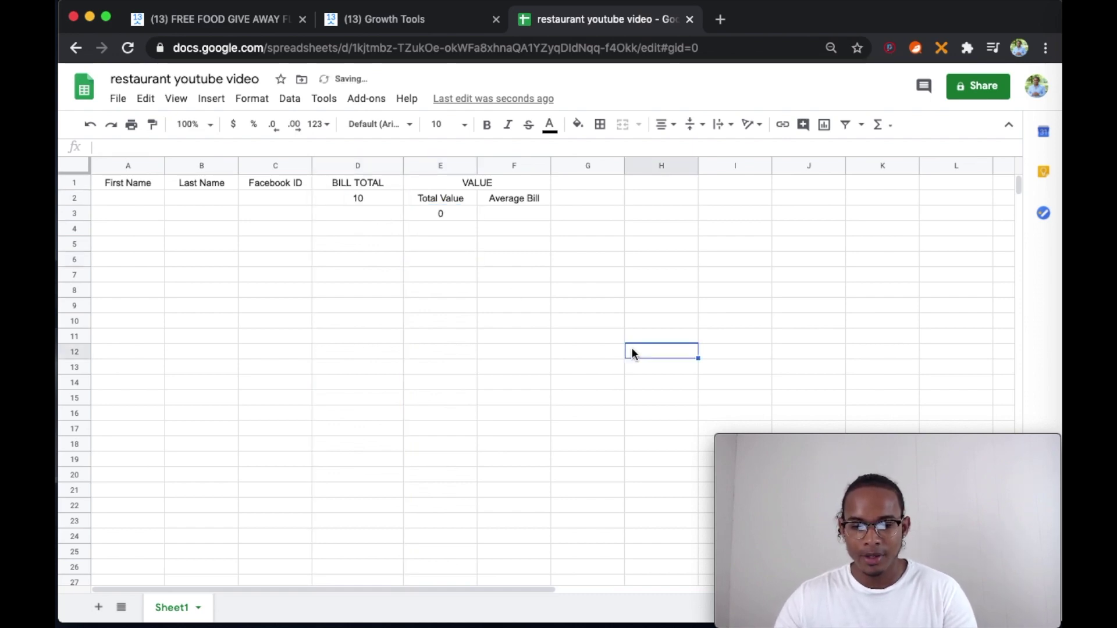
click(384, 200)
key(BackSpace)
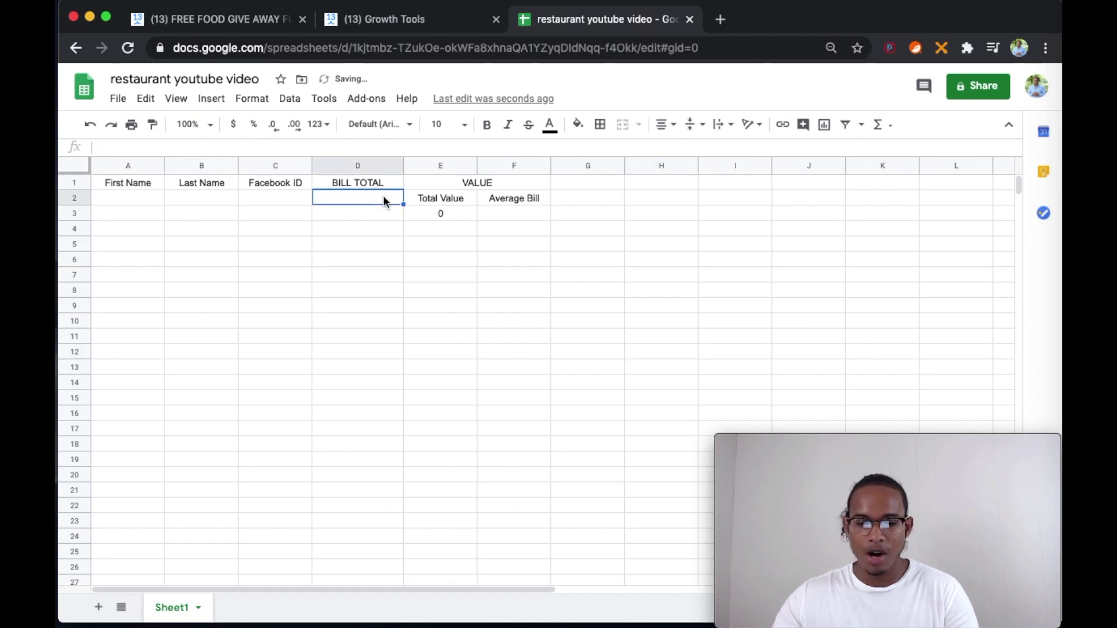
Step: Format the whole BILL TOTAL column D as Currency
click(442, 215)
click(349, 167)
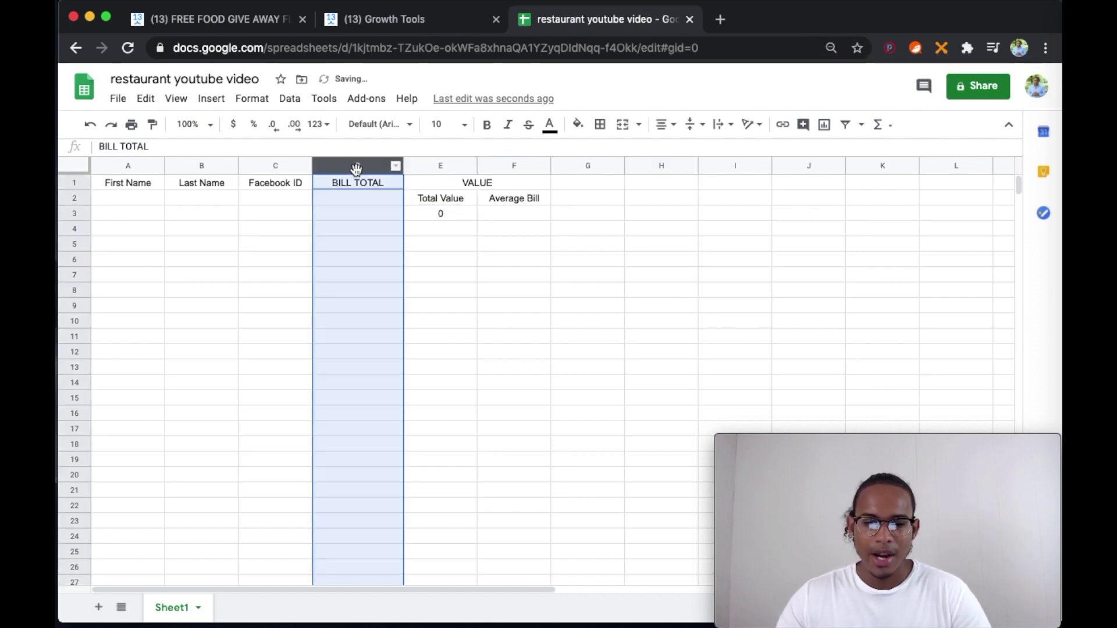
click(249, 98)
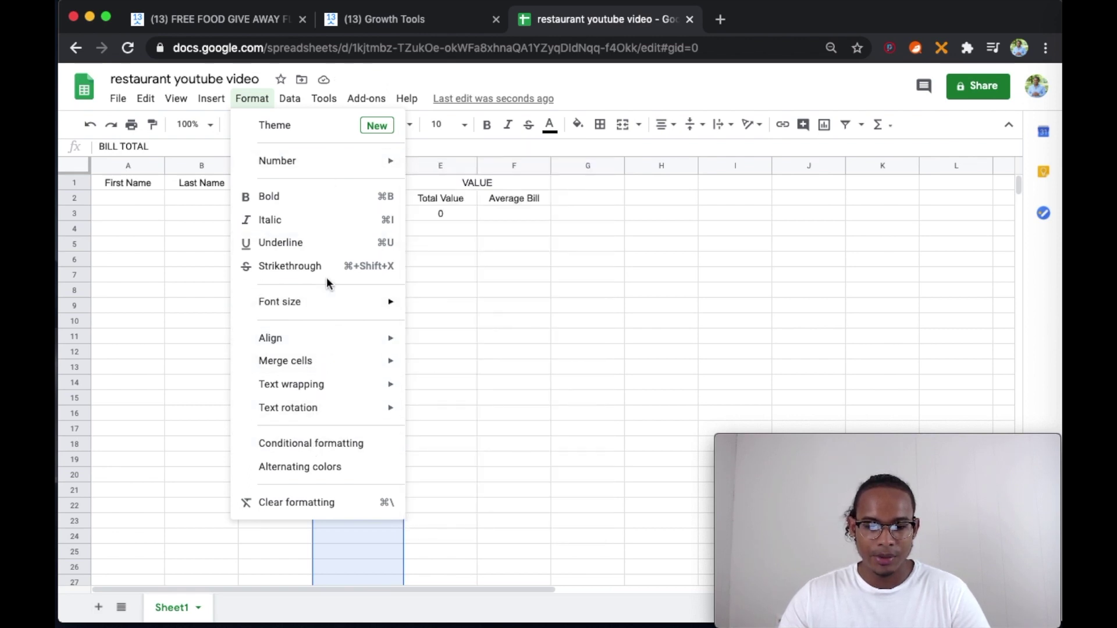
mouse_move(332, 160)
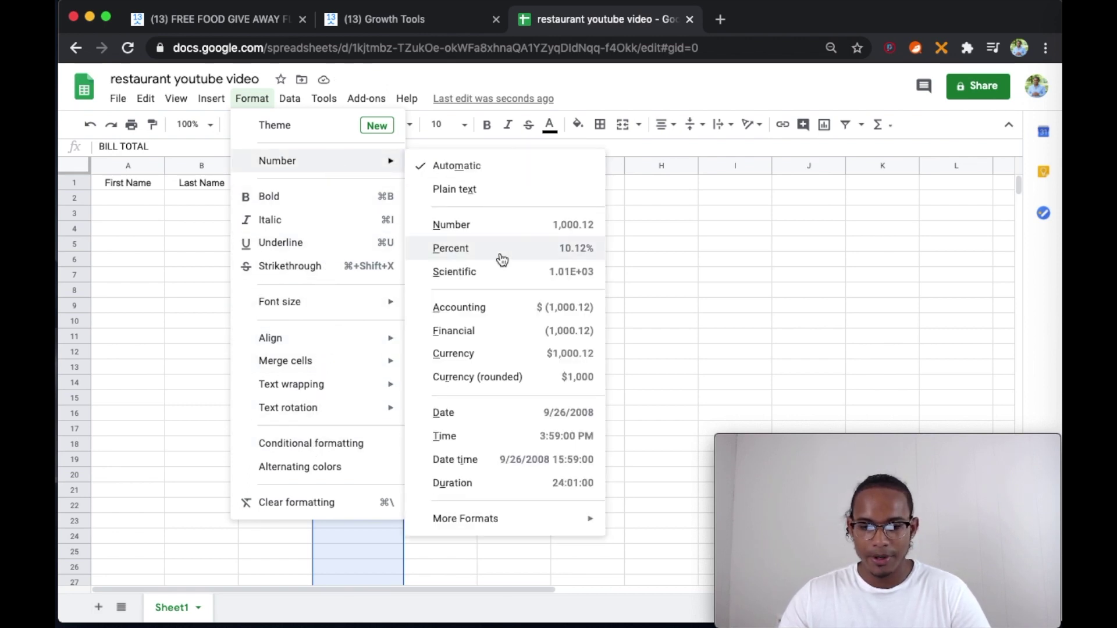
click(518, 354)
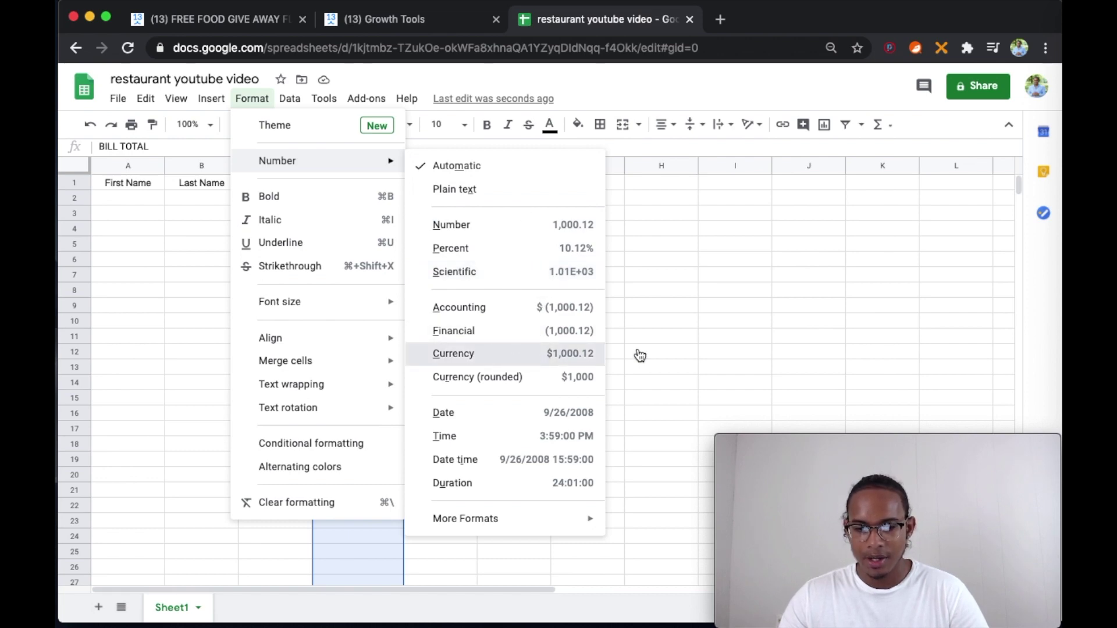
click(651, 341)
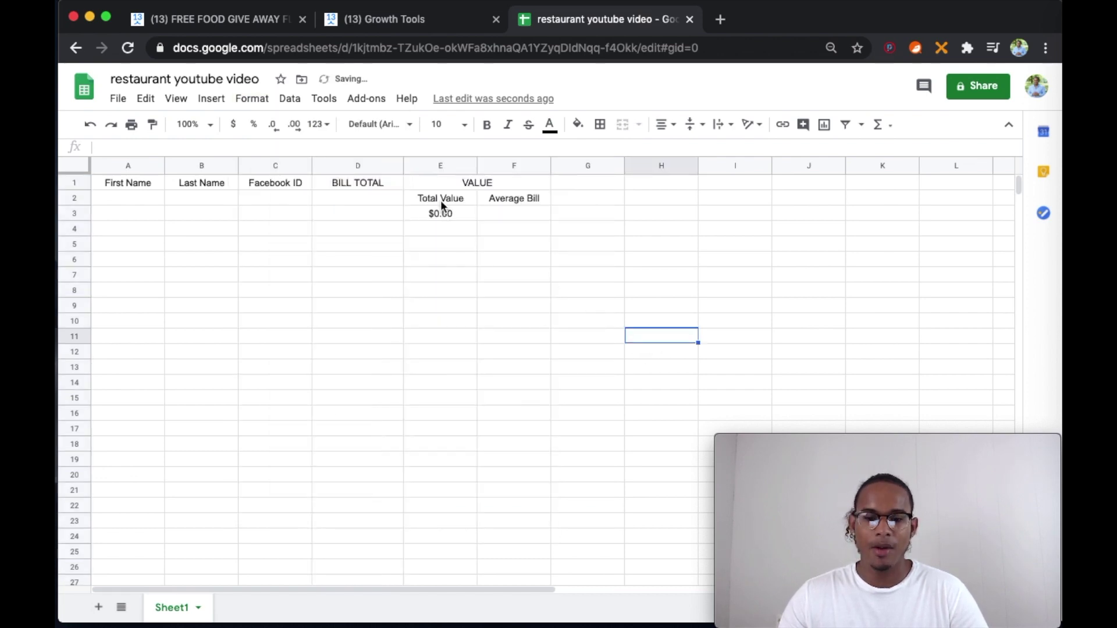
Step: Insert an AVERAGE function referencing E3 in cell F3, below the Average Bill header
click(458, 216)
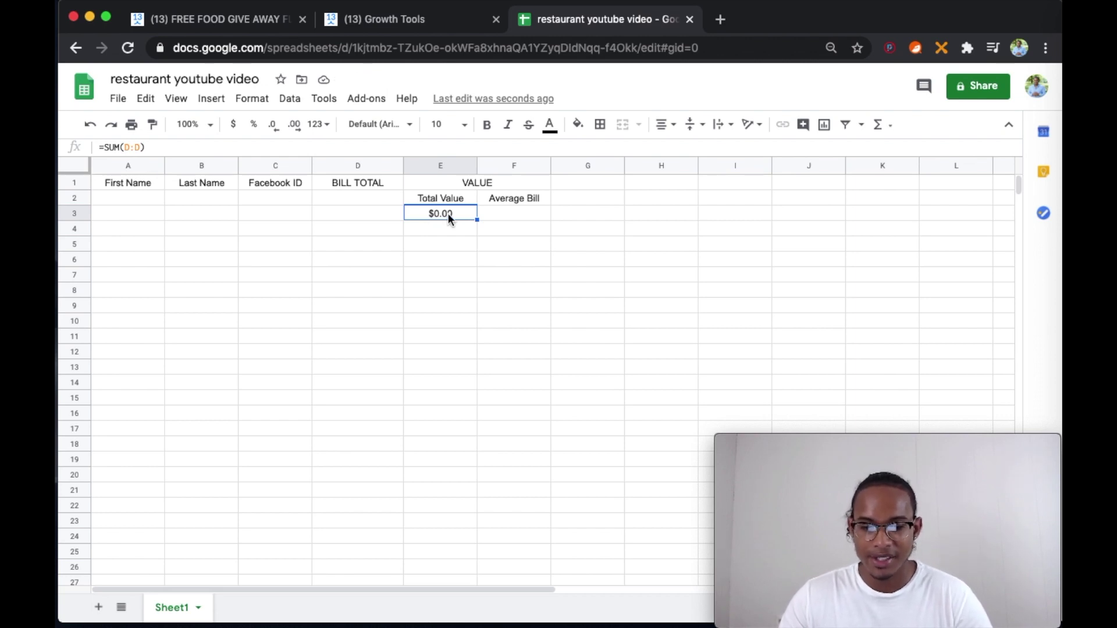
click(530, 216)
click(506, 252)
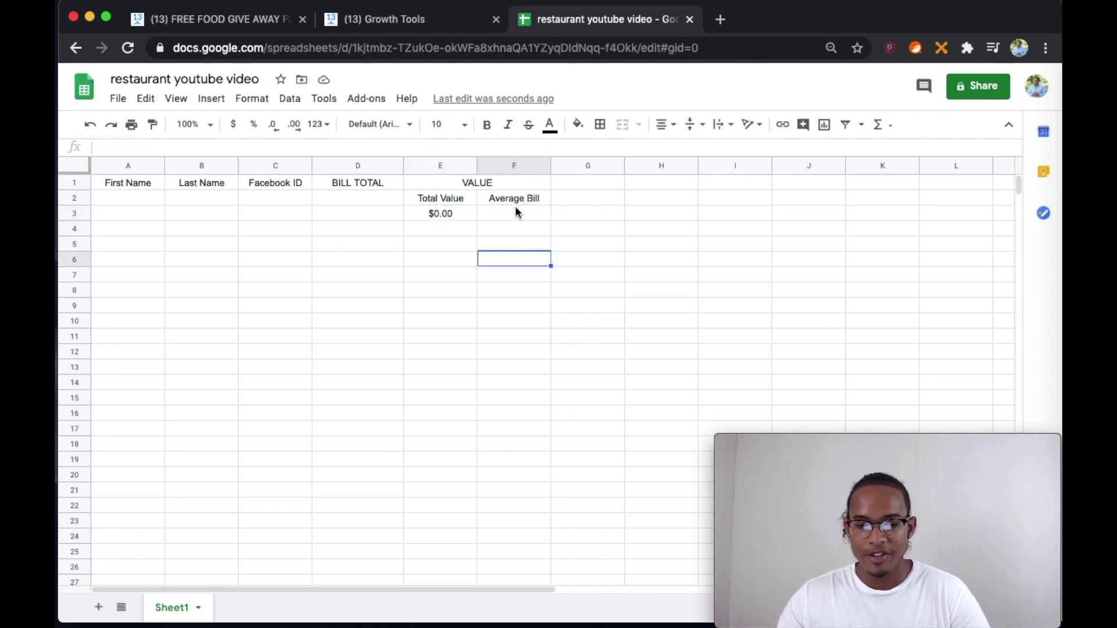
click(517, 212)
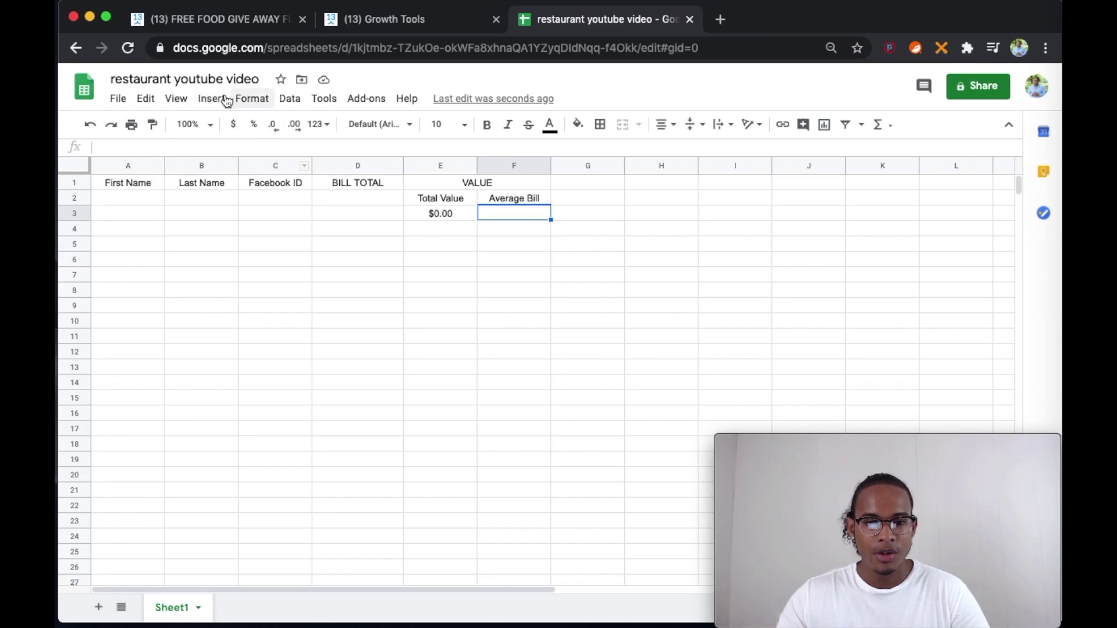
click(196, 100)
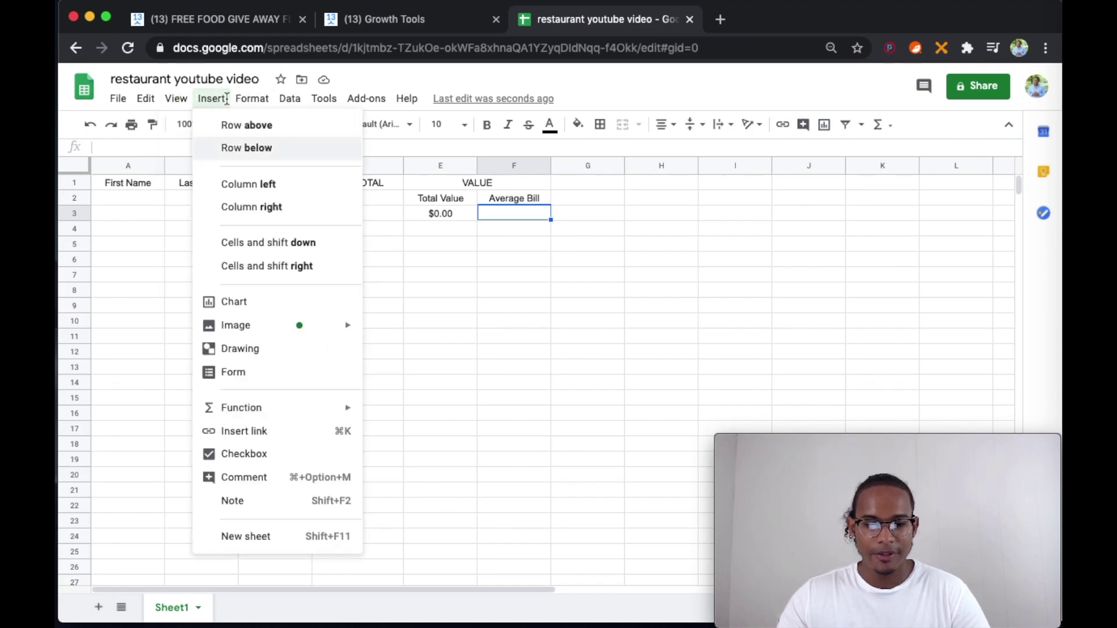
mouse_move(269, 414)
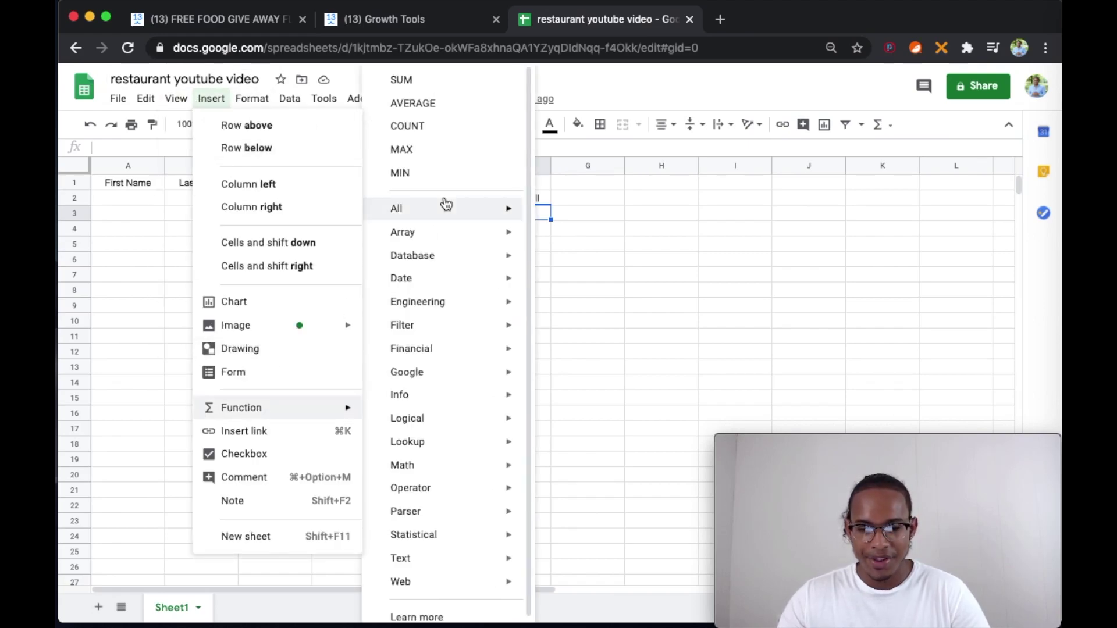
click(428, 101)
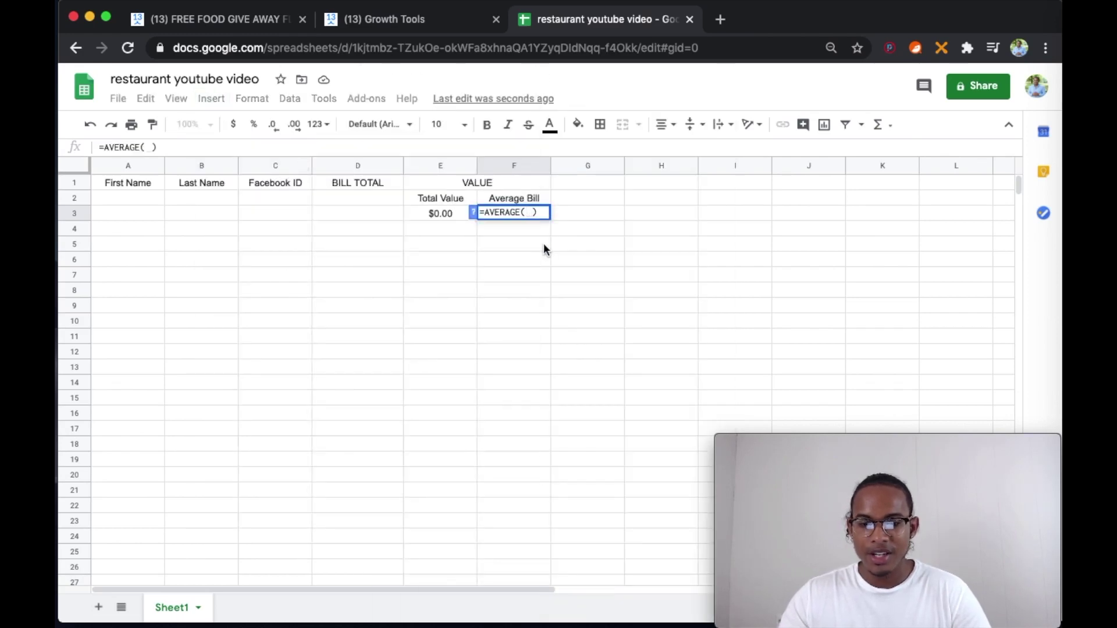
click(436, 213)
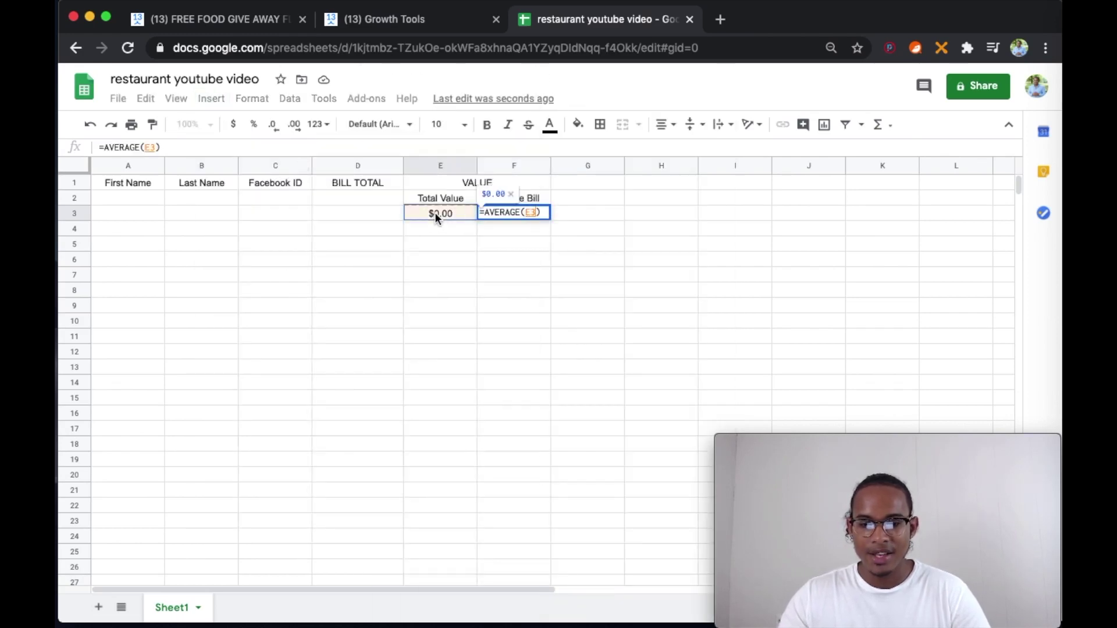
key(Return)
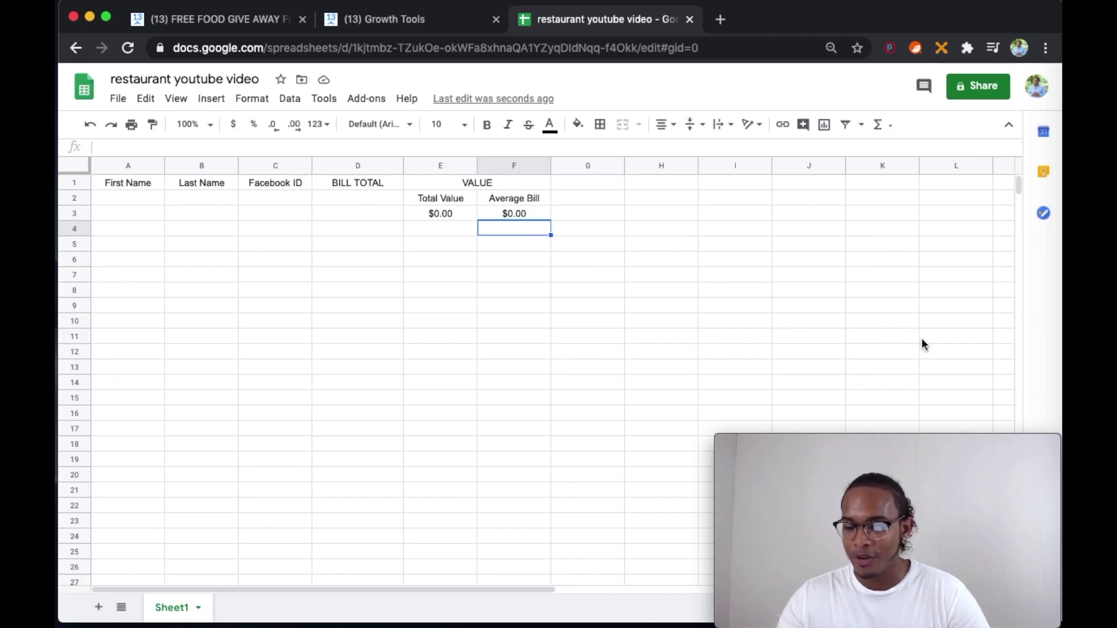
Step: Open manychat.com in a new browser tab
click(1056, 466)
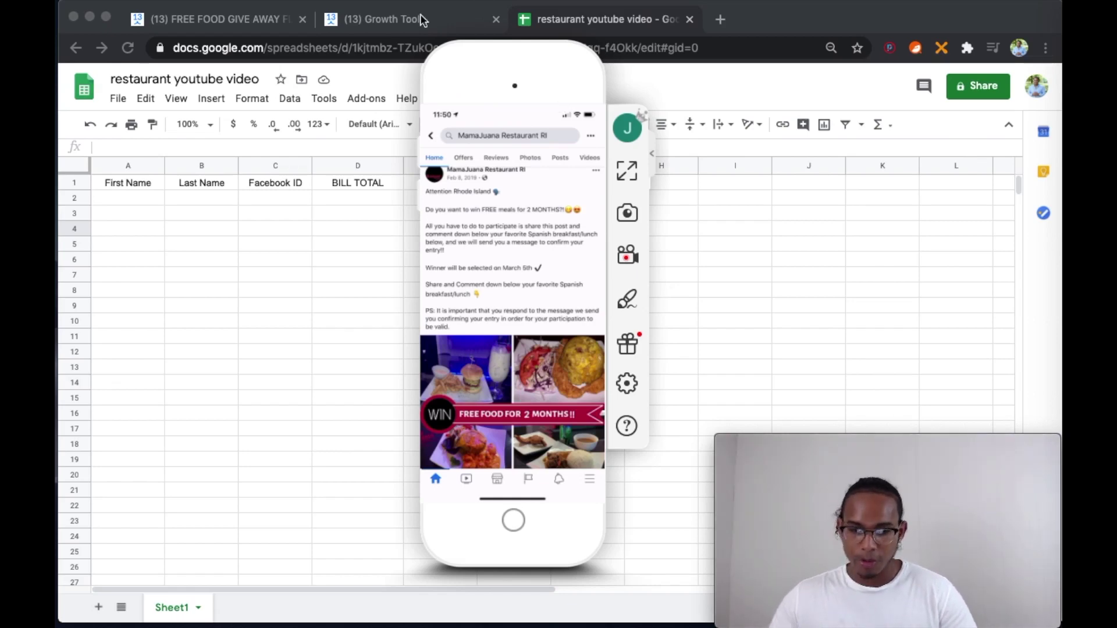
click(720, 19)
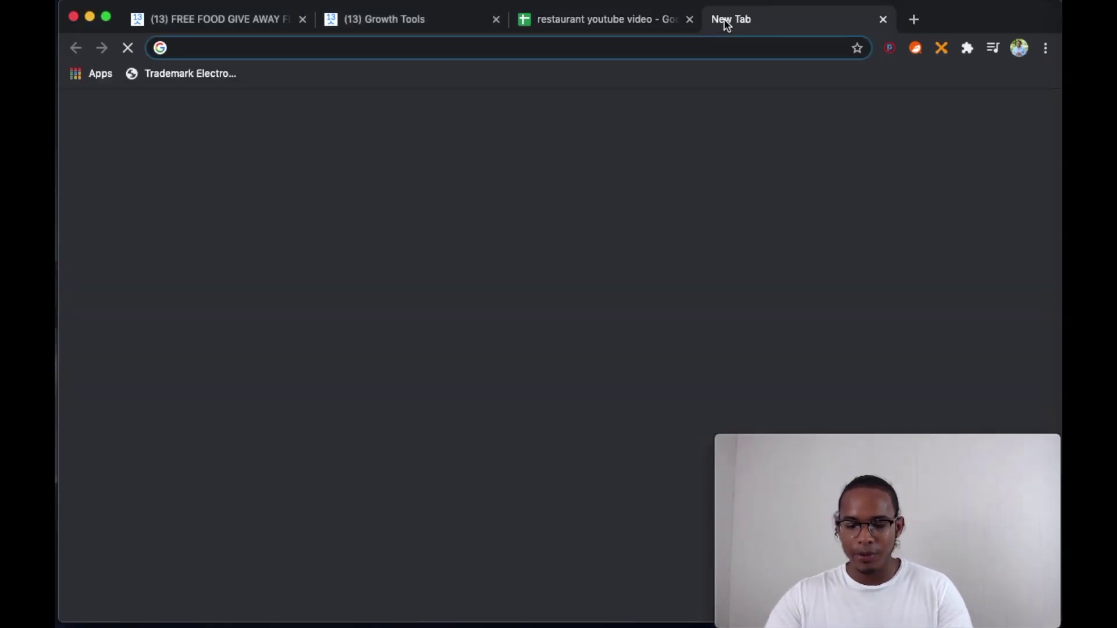
text(manychat,com)
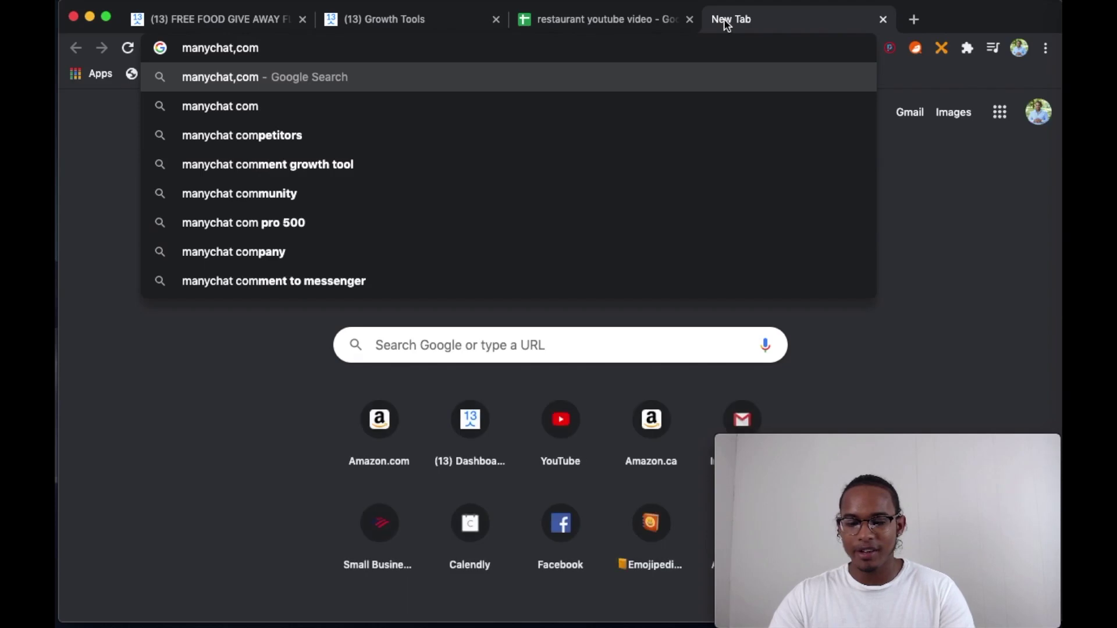
key(BackSpace)
key(BackSpace)
key(BackSpace)
key(BackSpace)
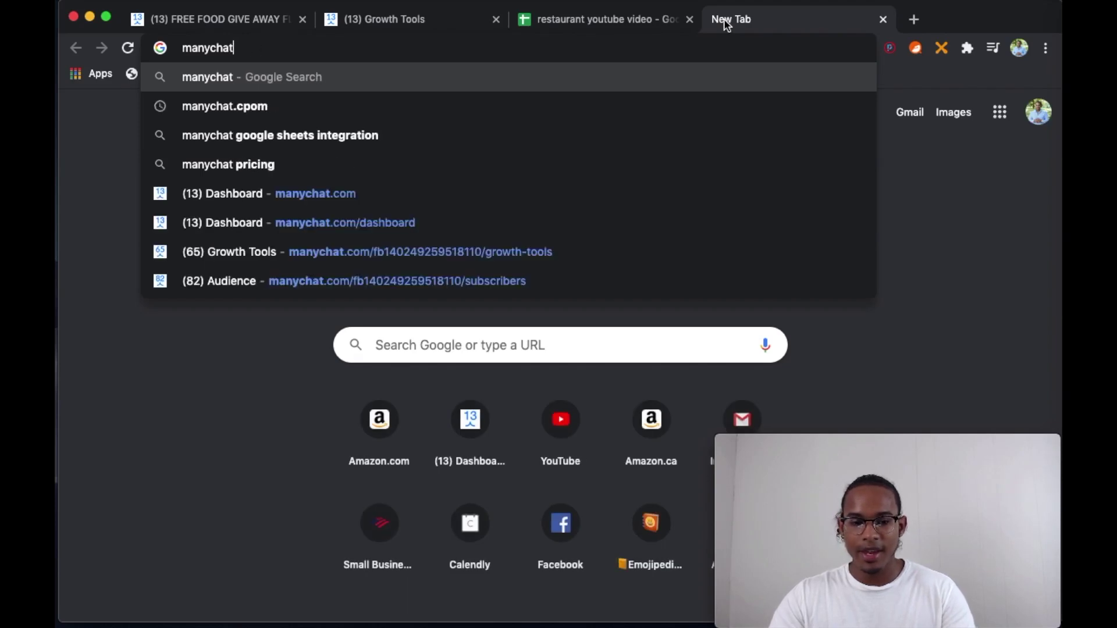
text(.com)
key(Return)
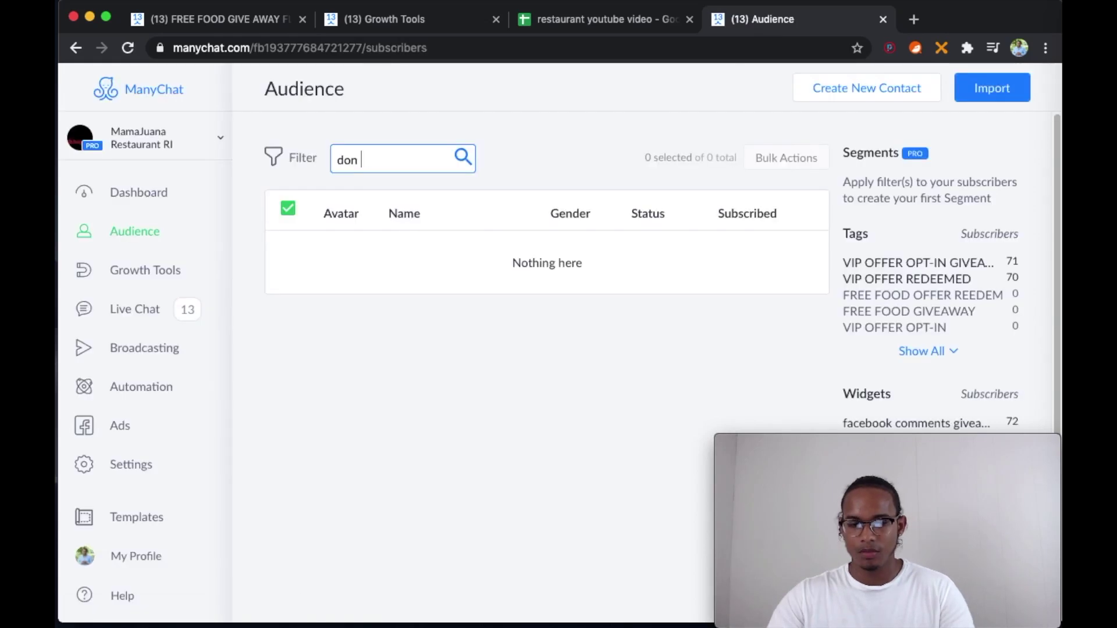
Step: Search the ManyChat audience for the test subscriber by name
text(halbin)
key(super+a)
text(halbin)
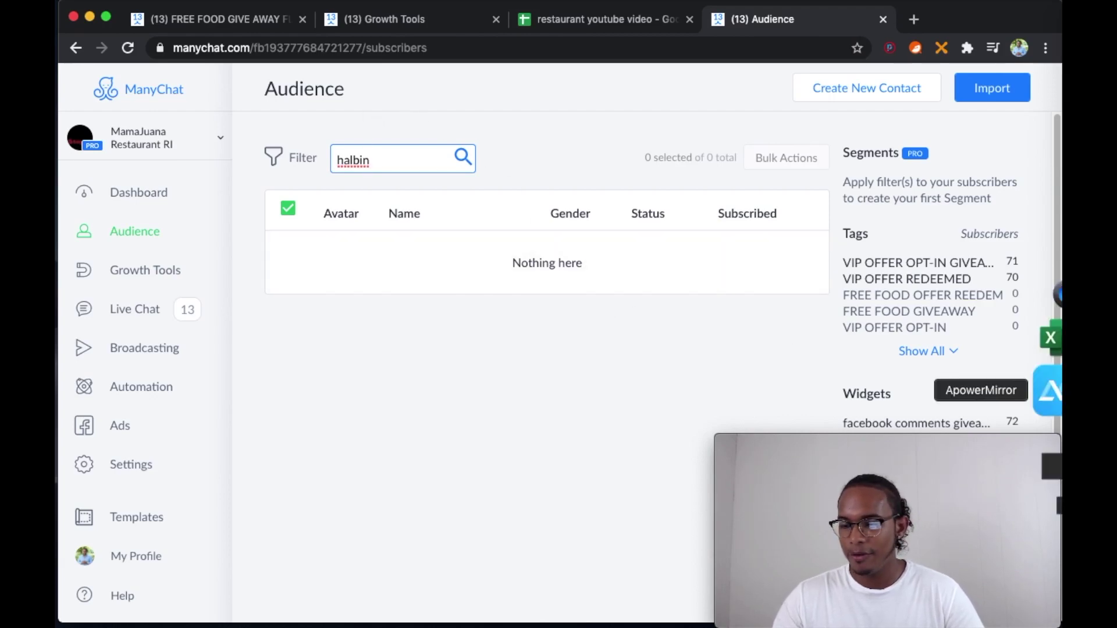
Step: Bring up the mirrored phone in ApowerMirror, move it aside, and switch to the restaurant youtube video spreadsheet
click(1050, 389)
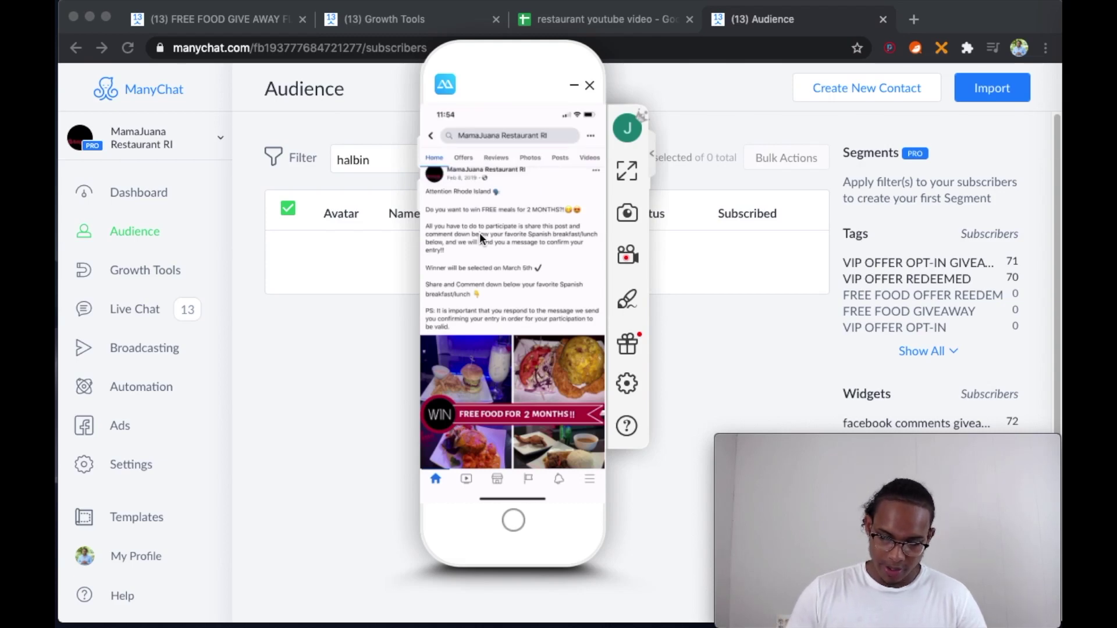
drag(512, 89, 444, 106)
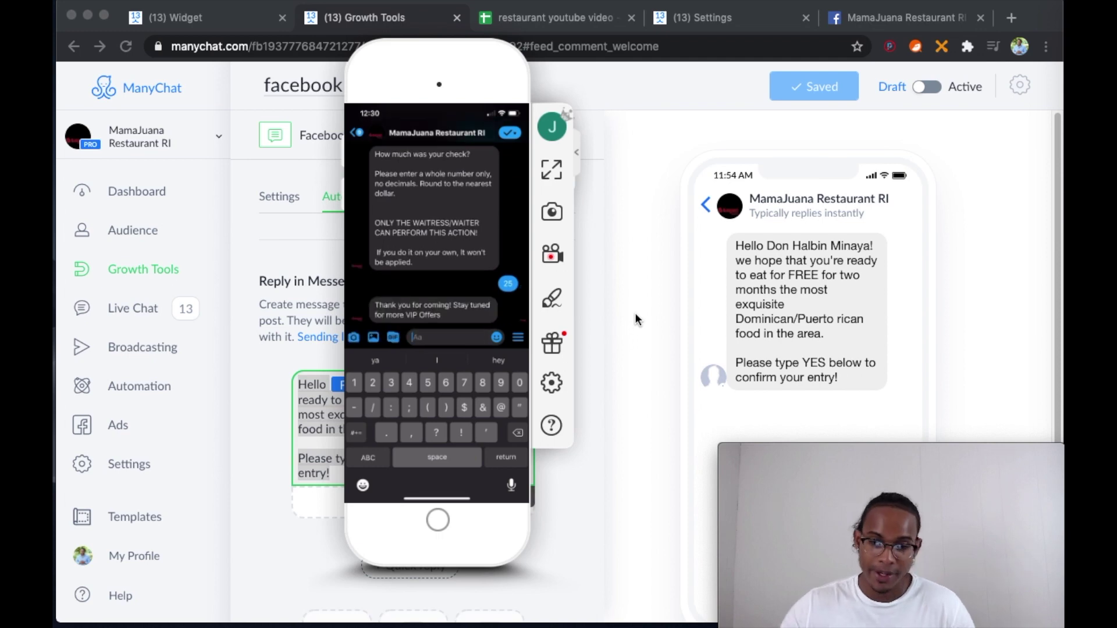
click(571, 16)
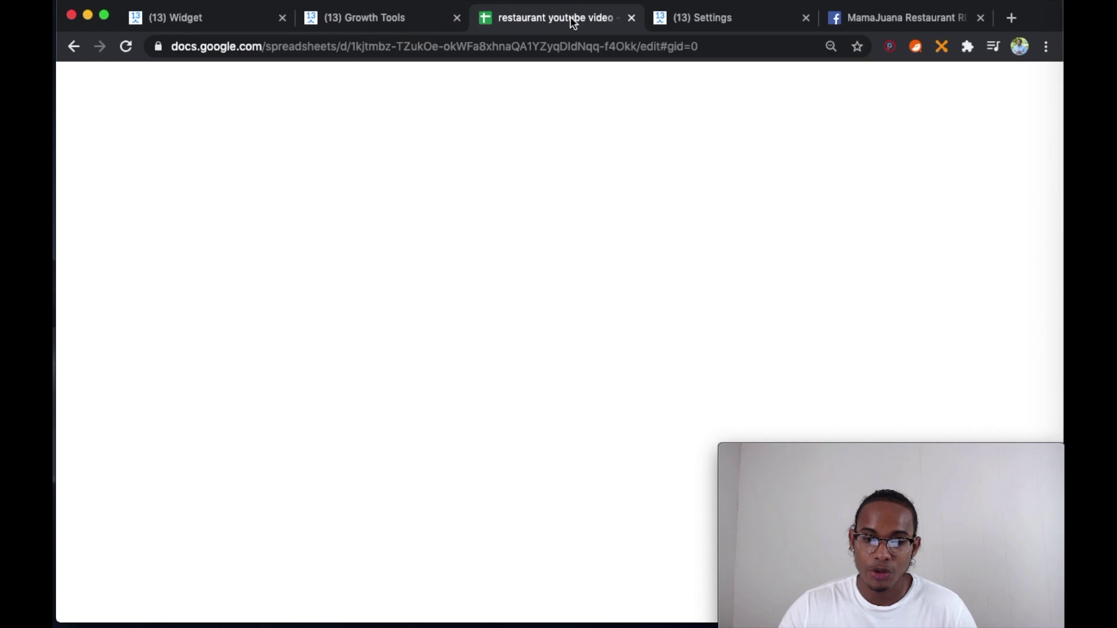